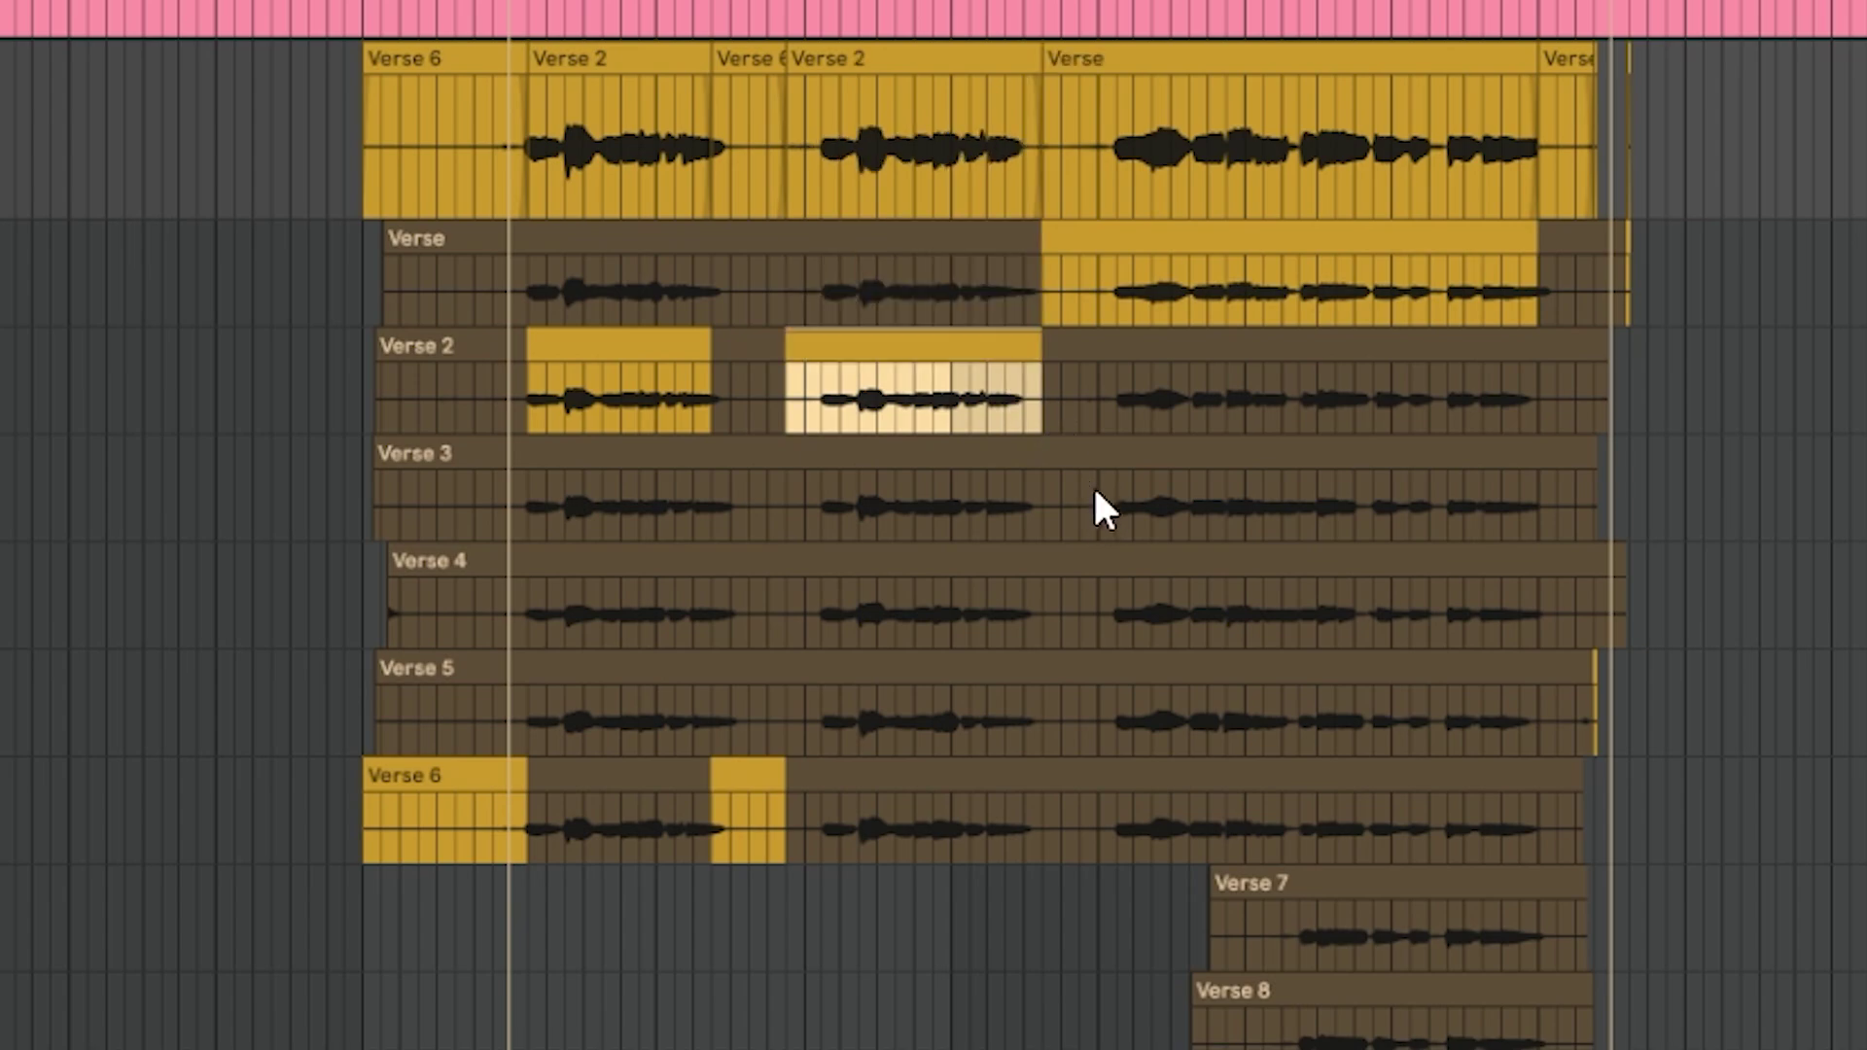
drag(1098, 501, 1537, 505)
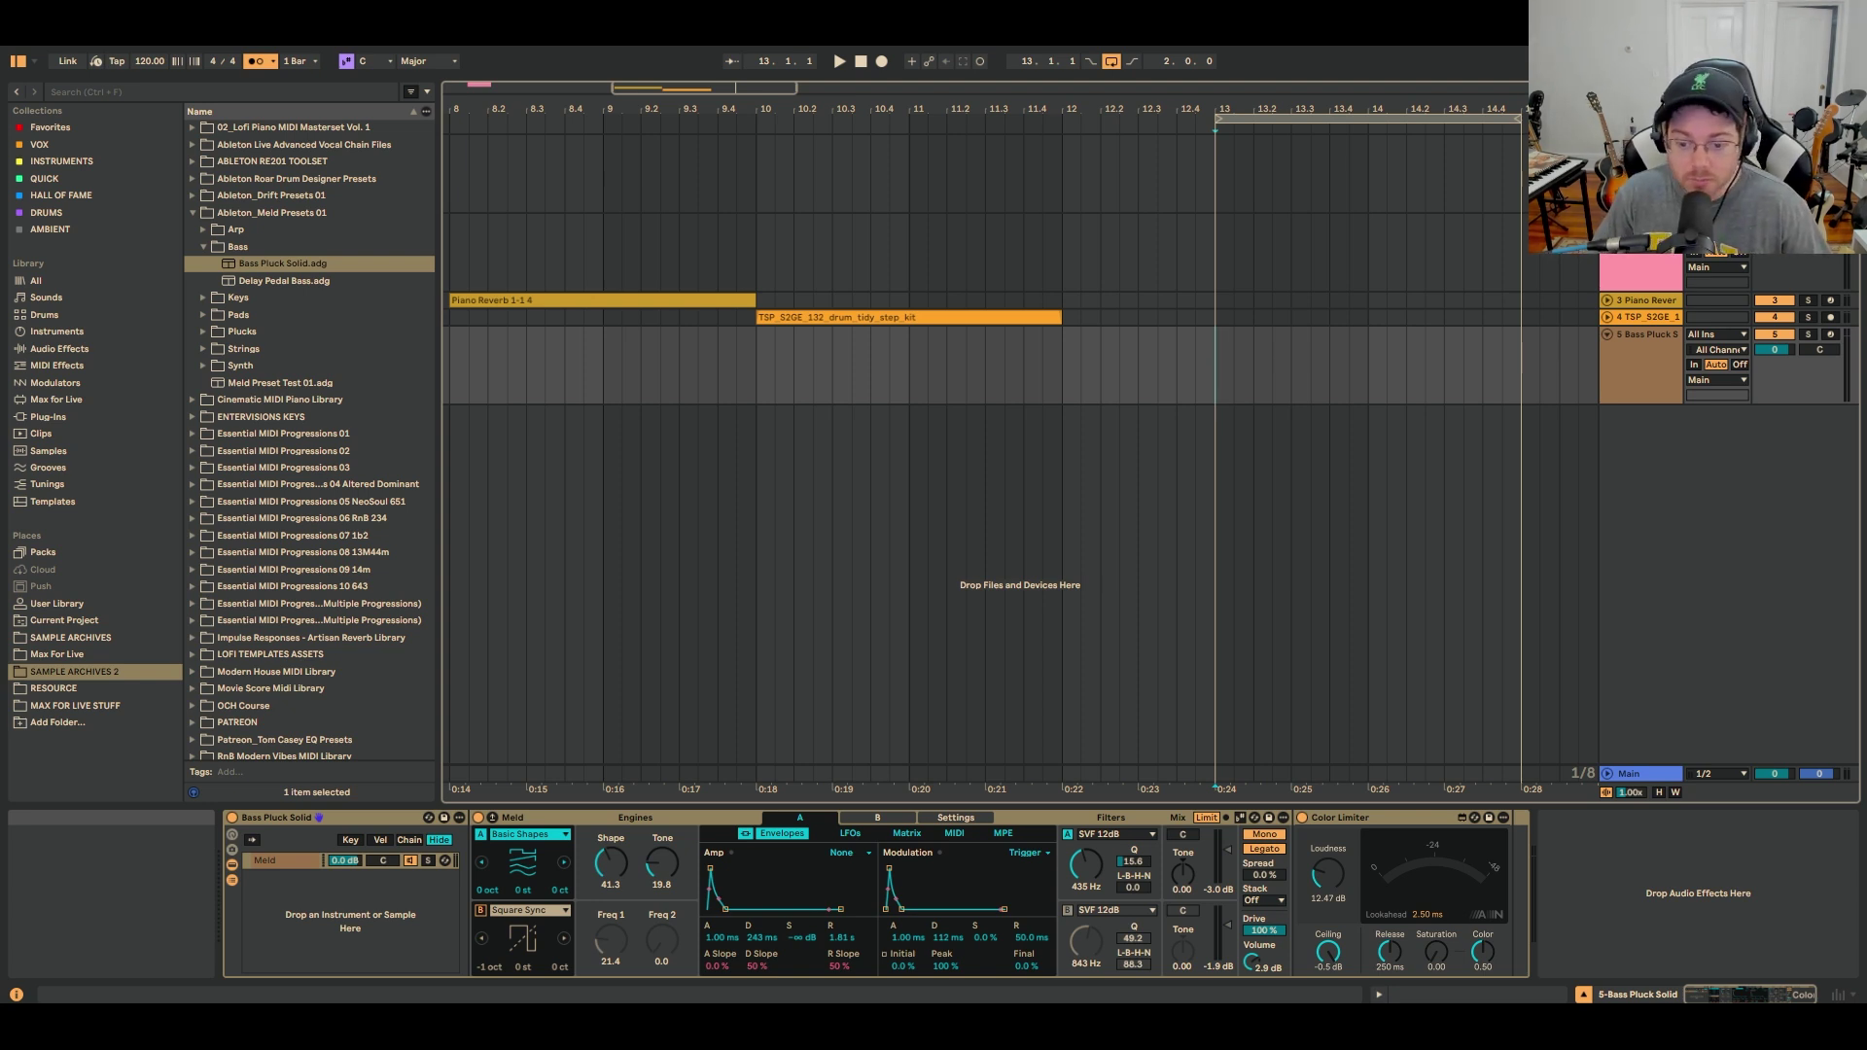
Insert a take lane under the Bass Pluck Solid track
click(1216, 368)
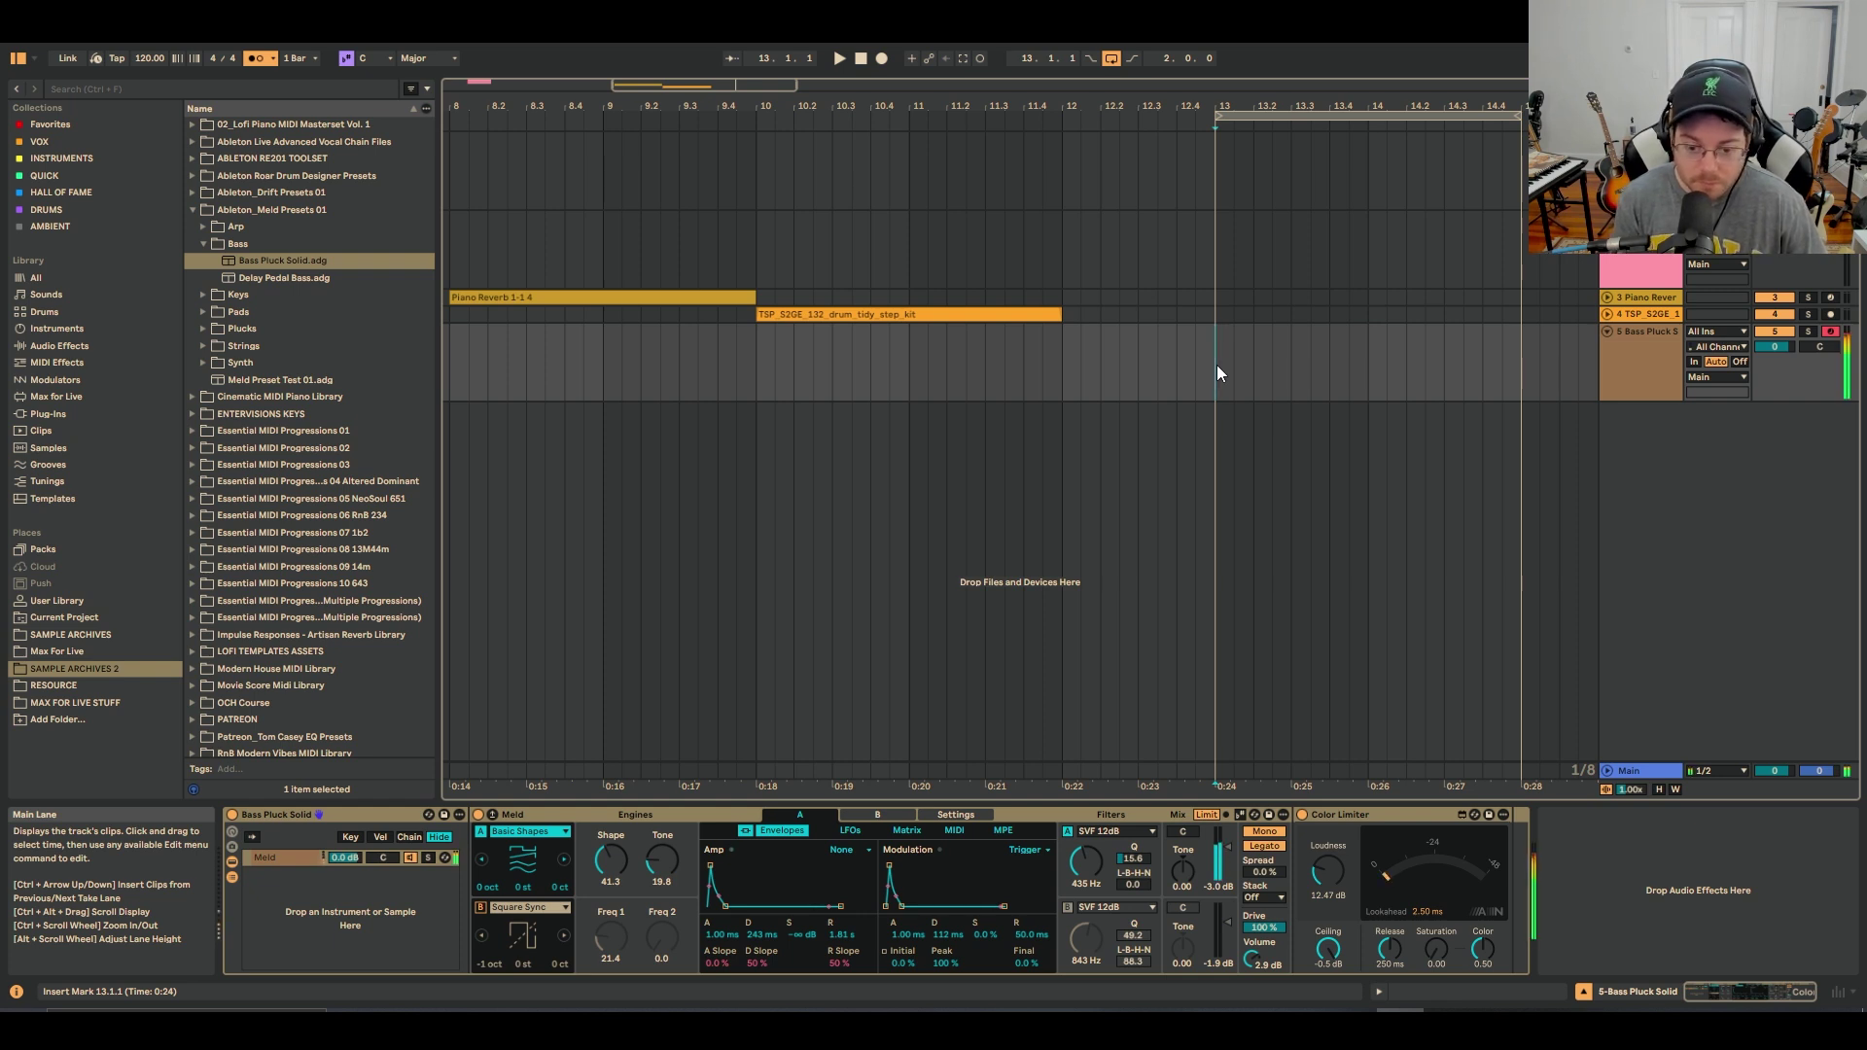
right_click(1629, 361)
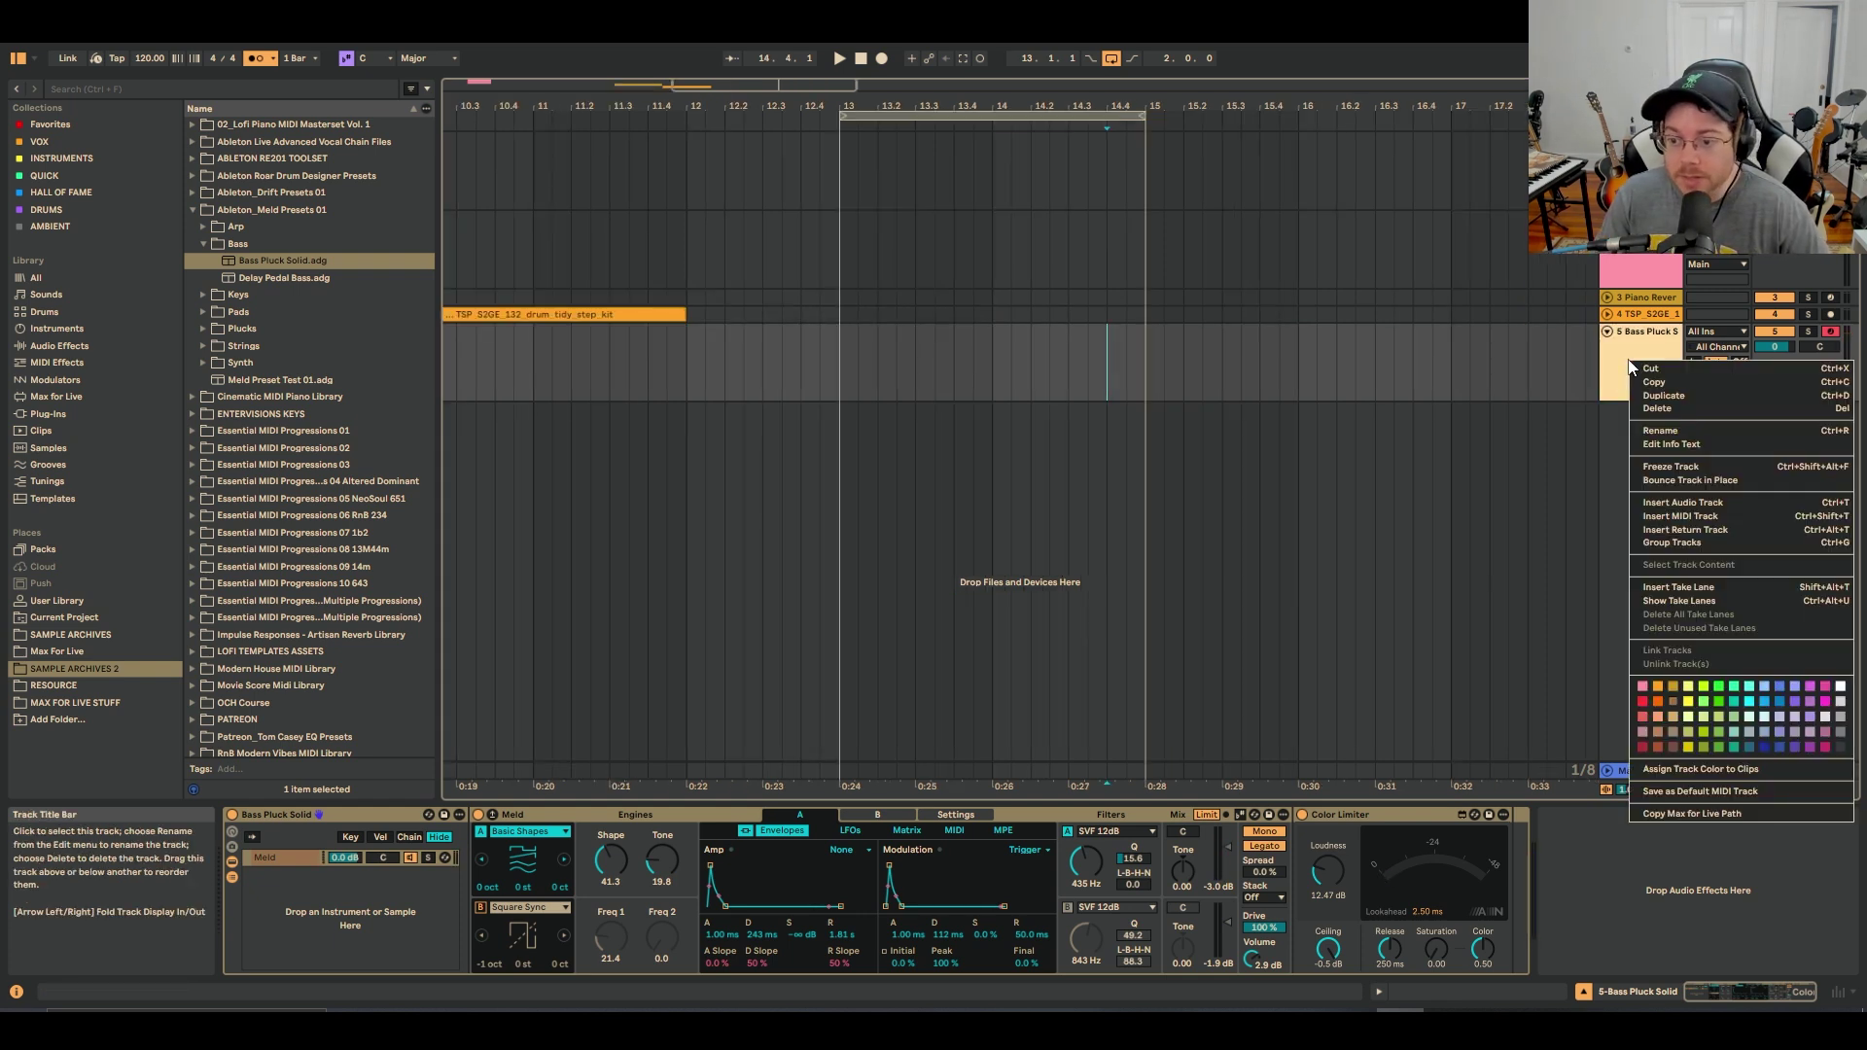
click(1708, 605)
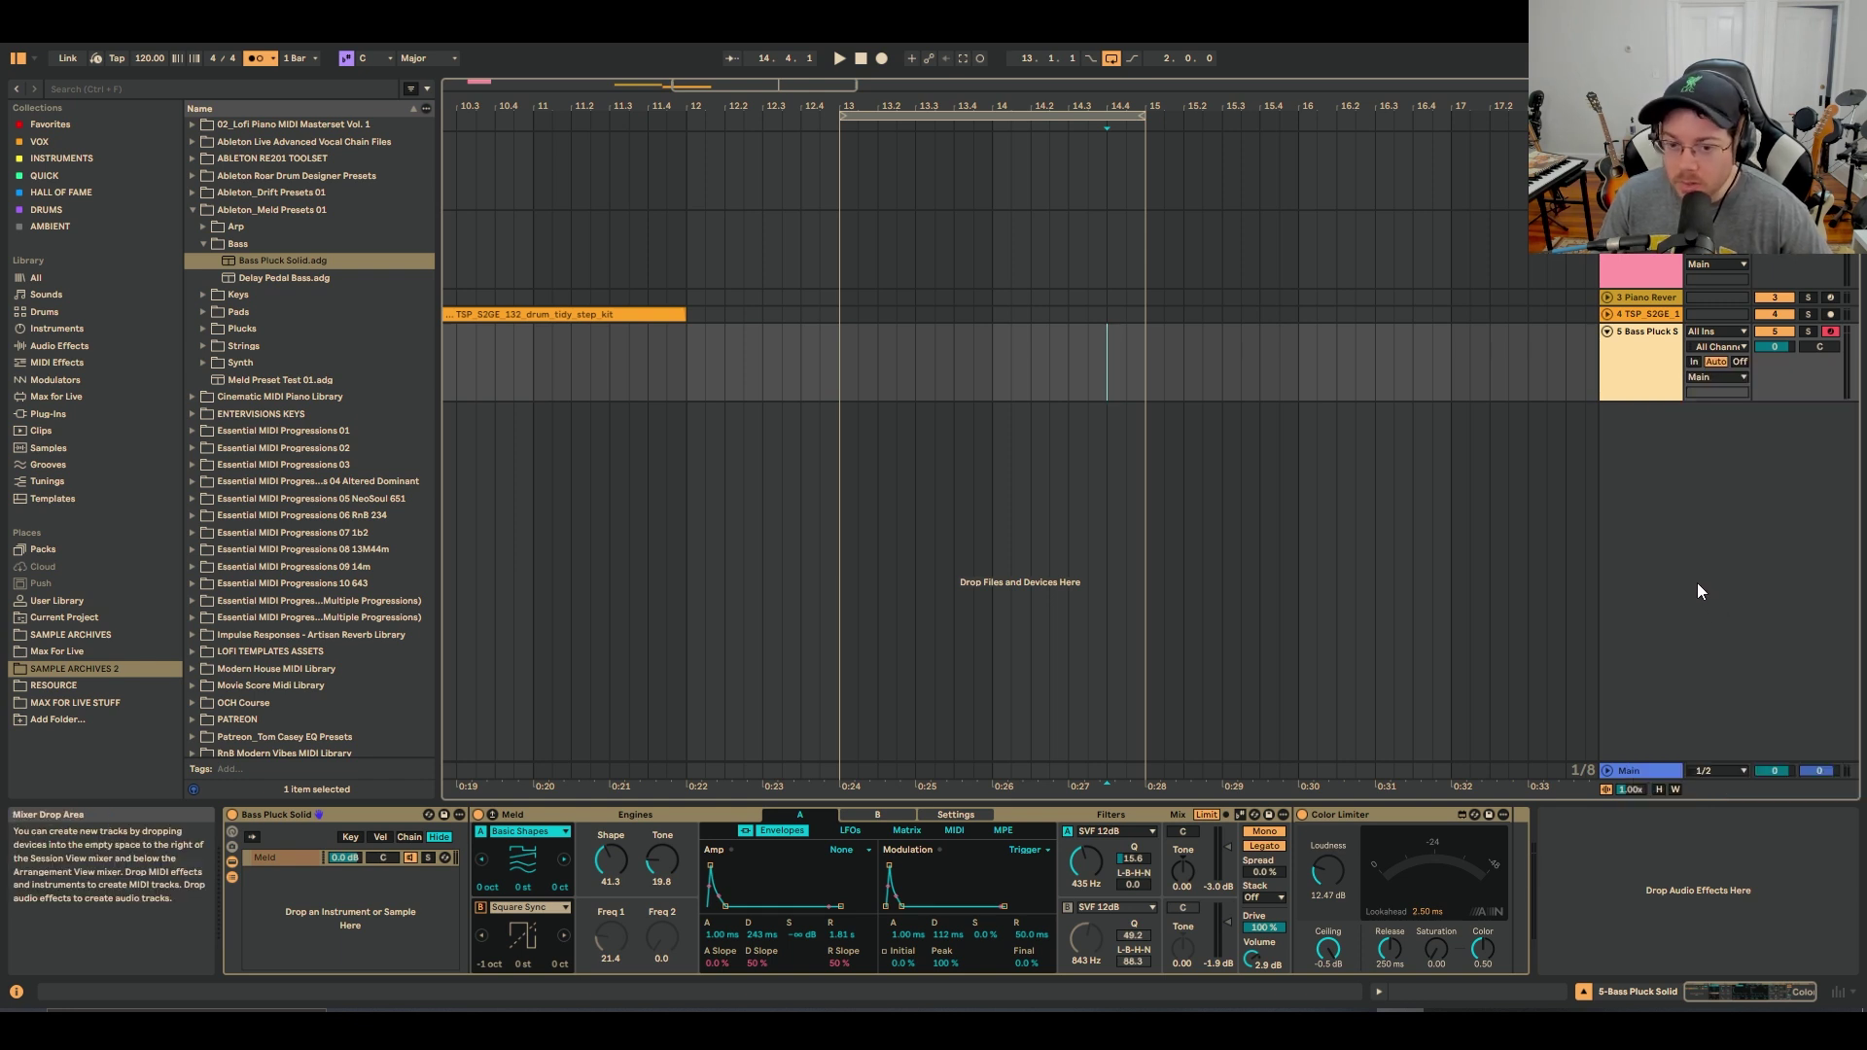
right_click(1620, 376)
click(1656, 597)
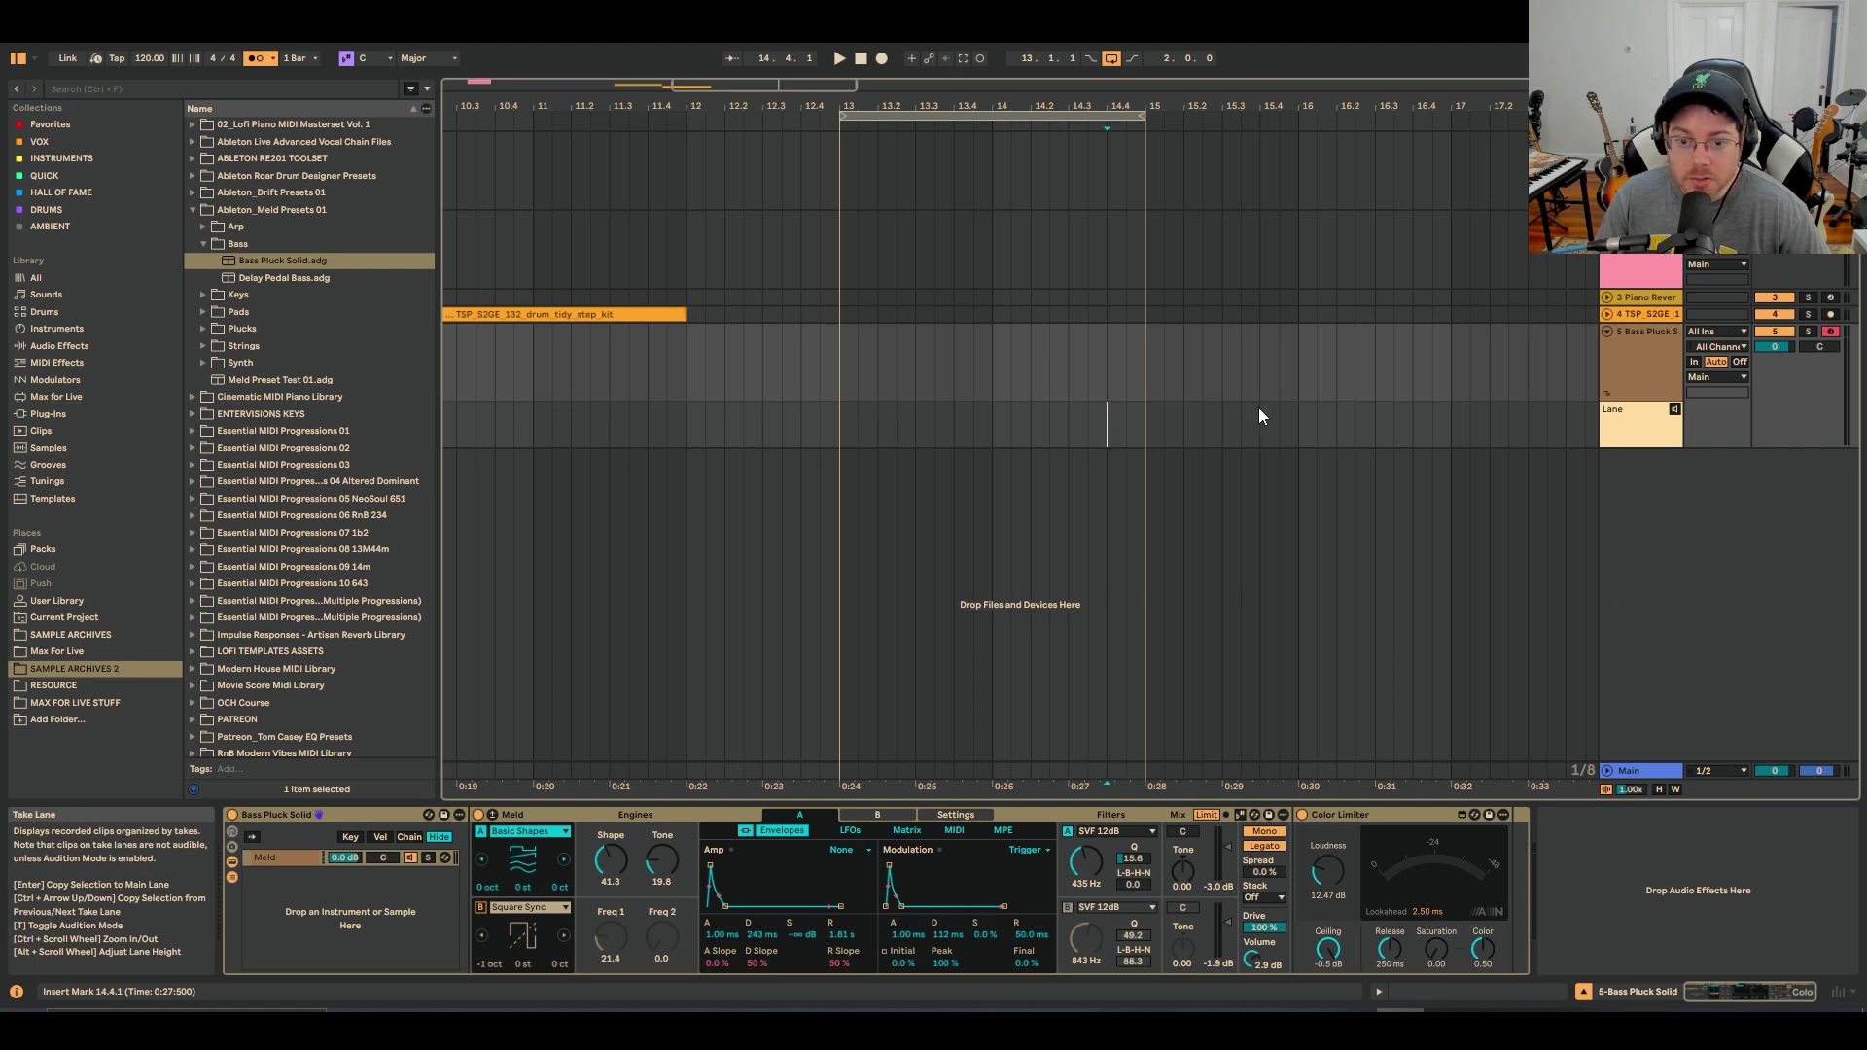
drag(898, 365, 1104, 373)
drag(956, 423, 1107, 423)
drag(956, 369, 1142, 378)
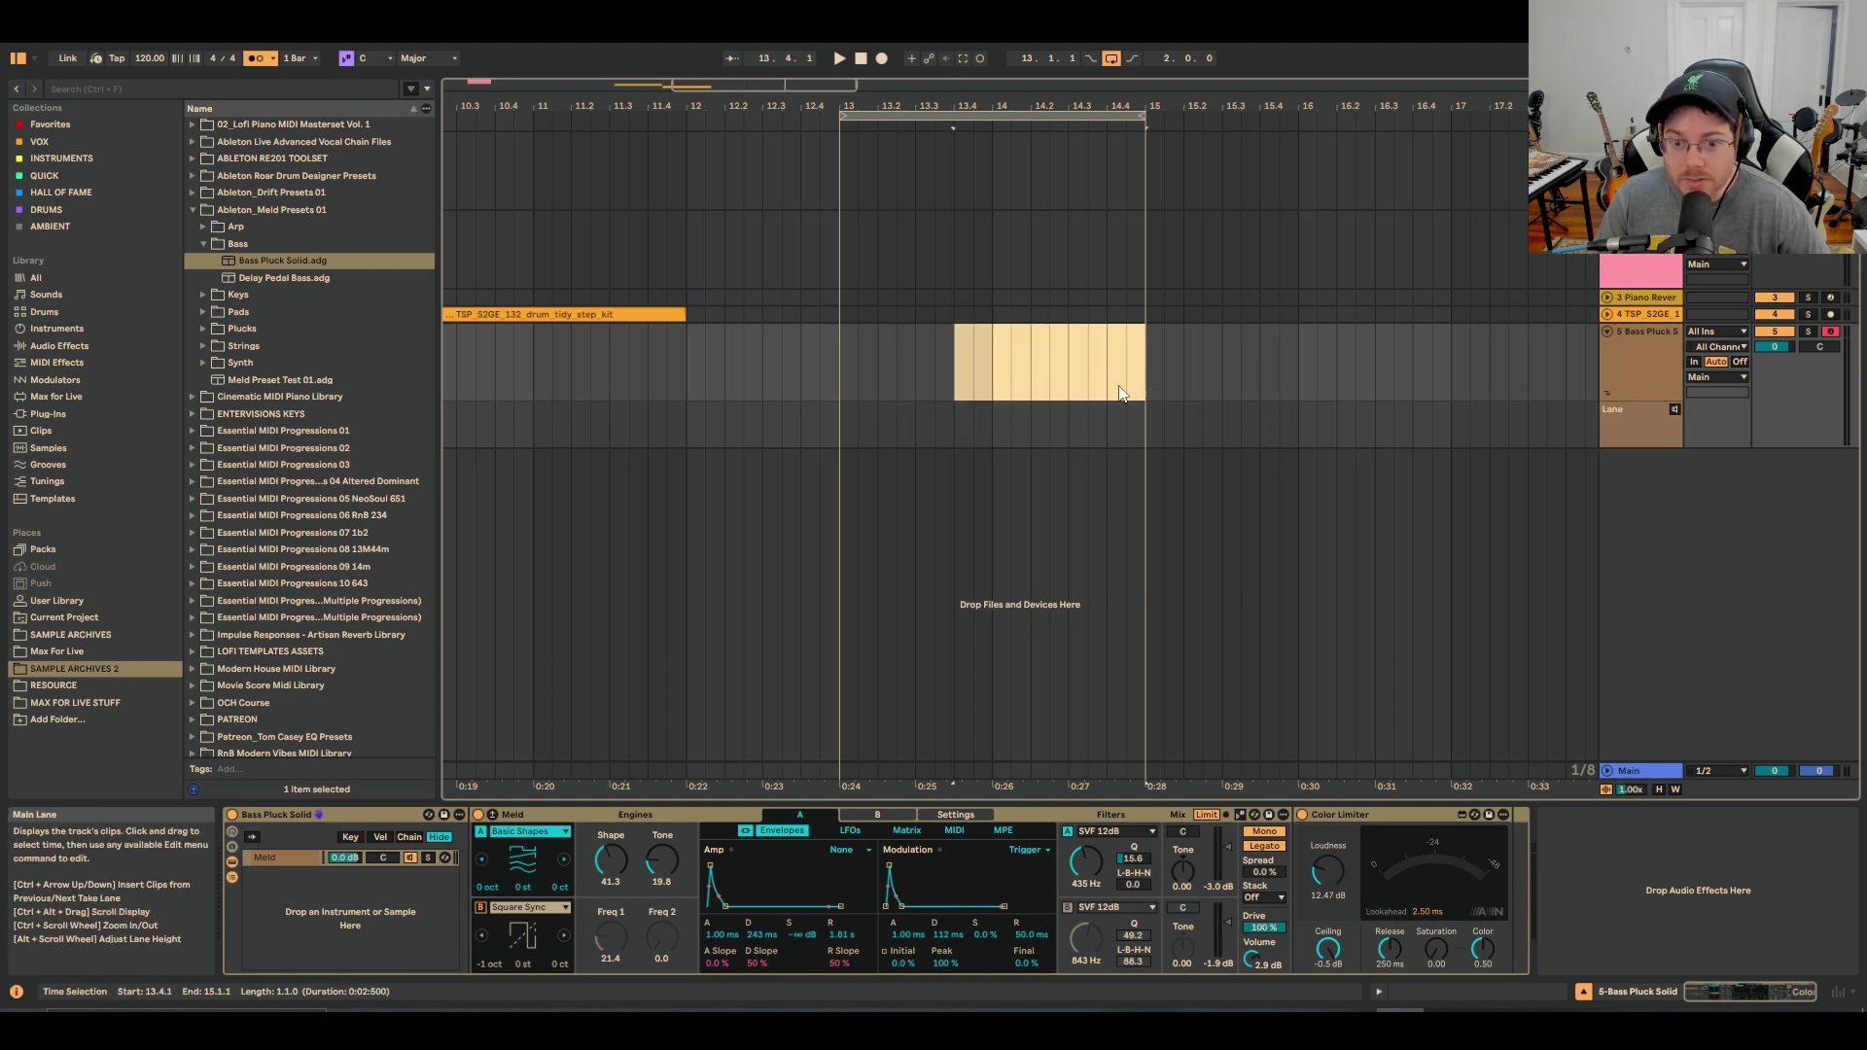
drag(873, 391, 1147, 373)
drag(879, 425, 1089, 443)
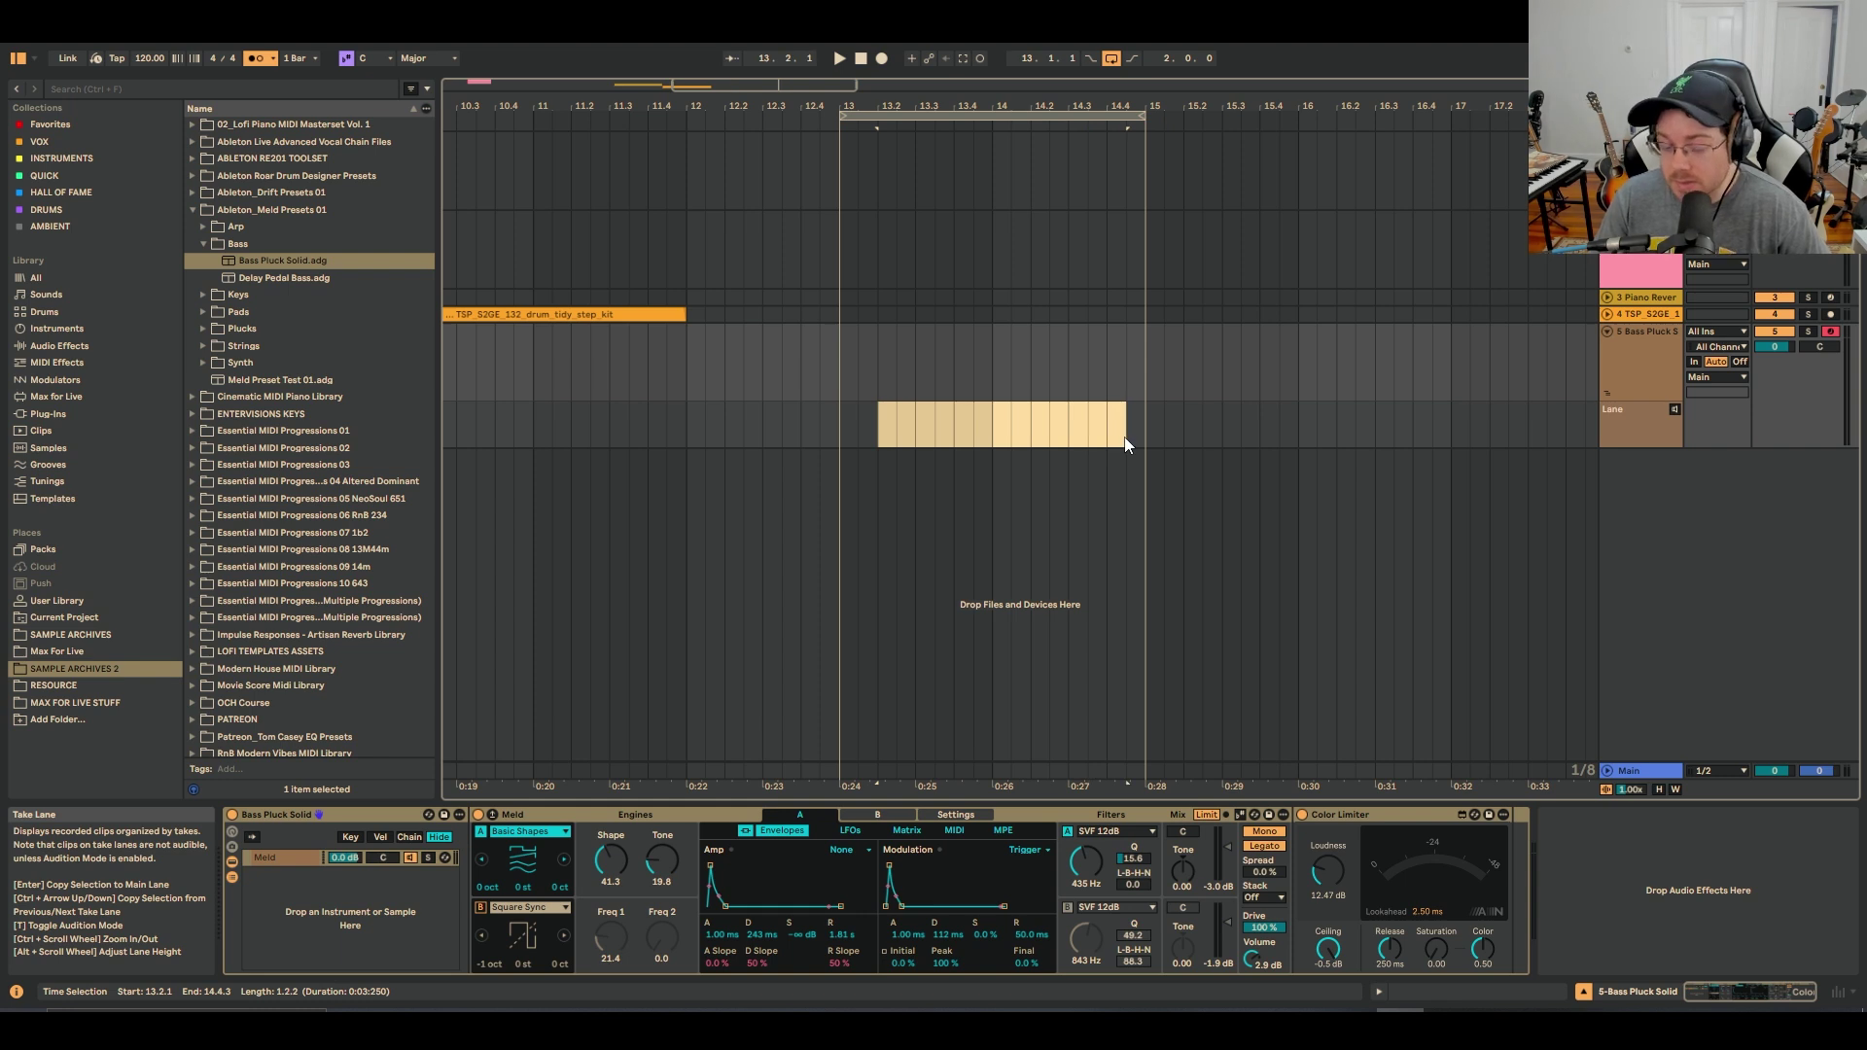
Record three looped bass takes on the Bass Pluck Solid track from bar 13 to bar 15, then stop the transport
click(842, 383)
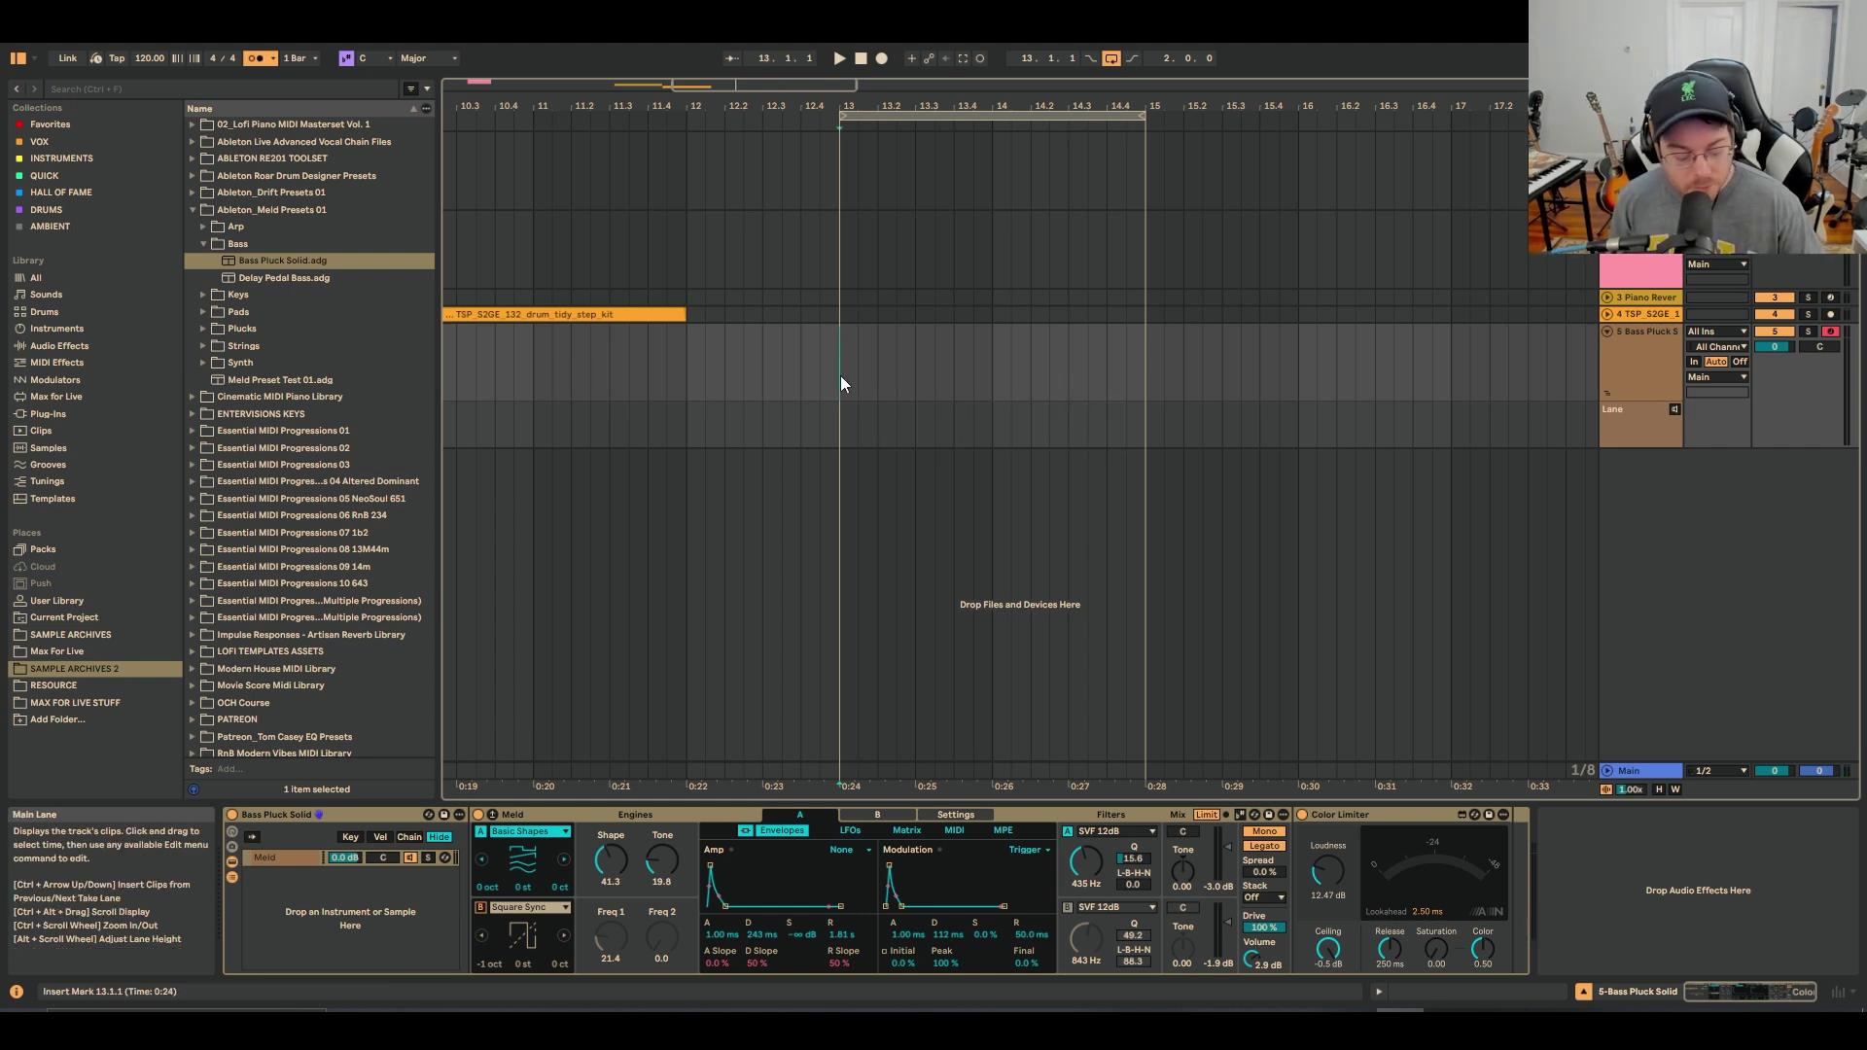
key(F9)
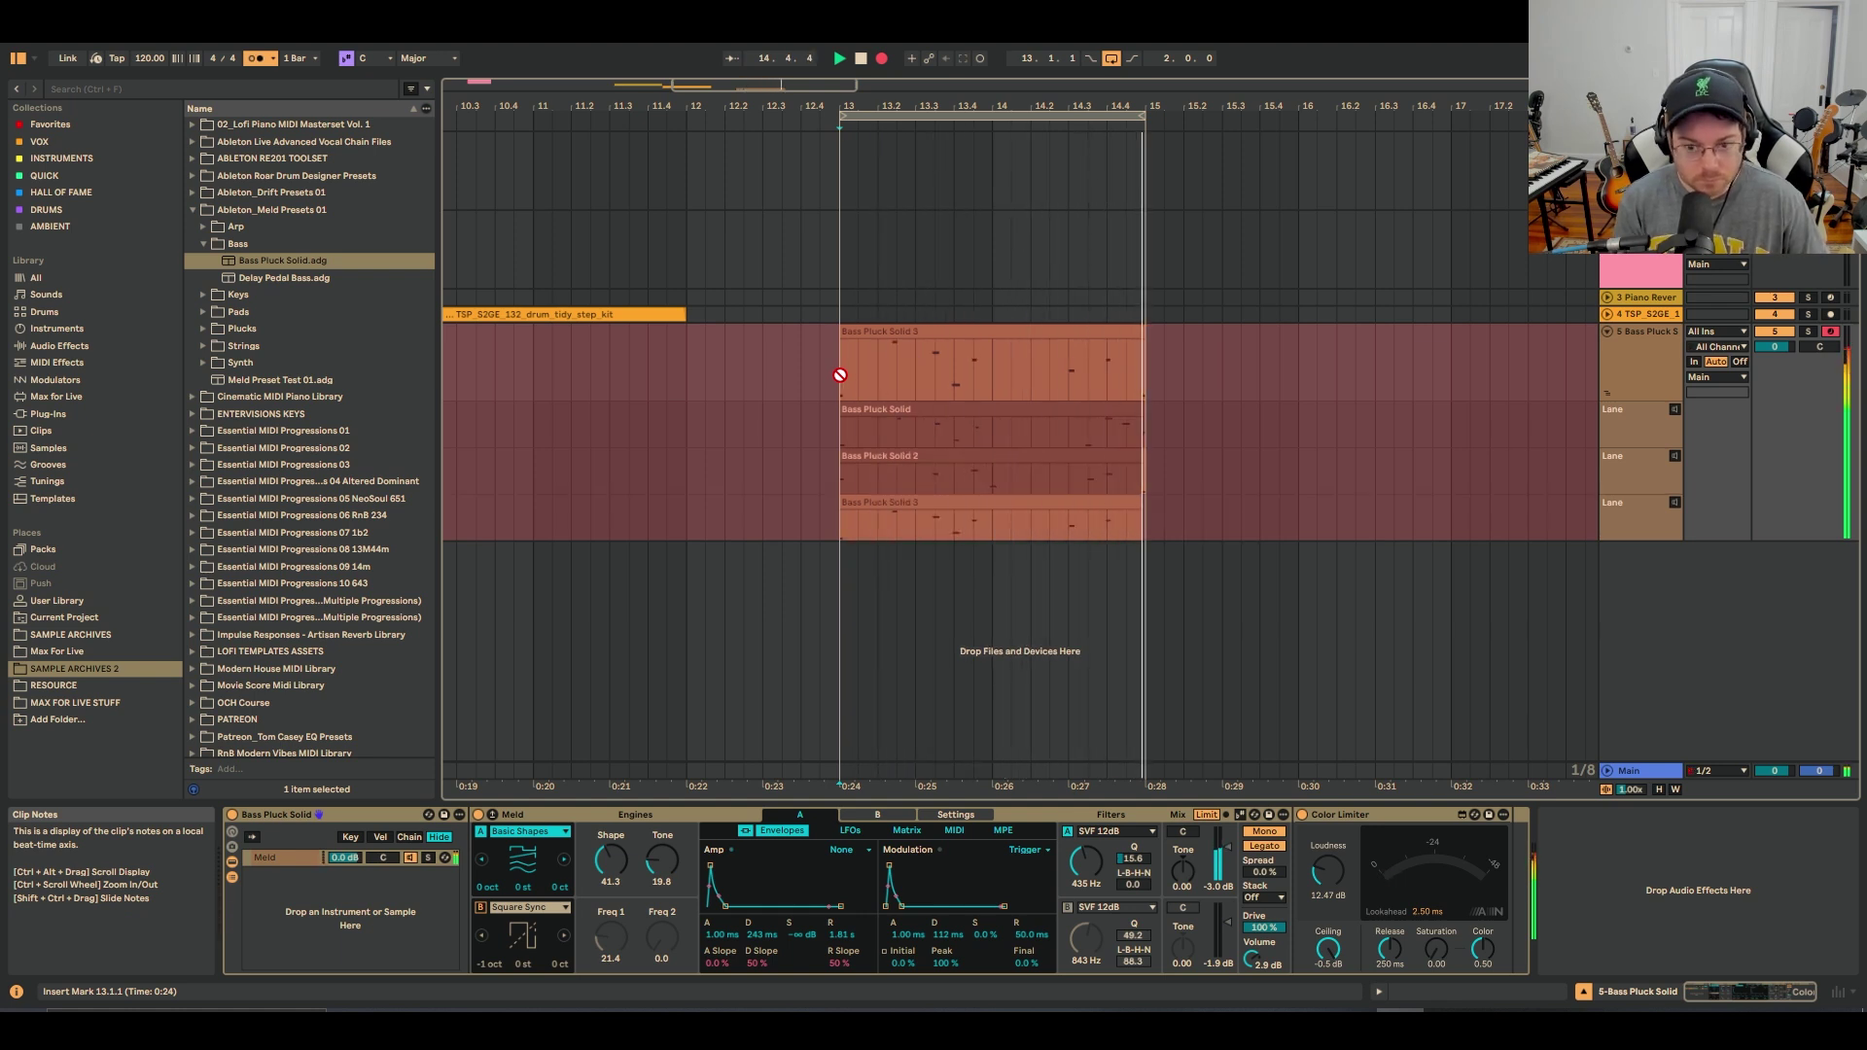
key(space)
Swap the recorded takes in and out of the bass track's main lane, ending with the second take
click(872, 433)
click(879, 481)
click(881, 498)
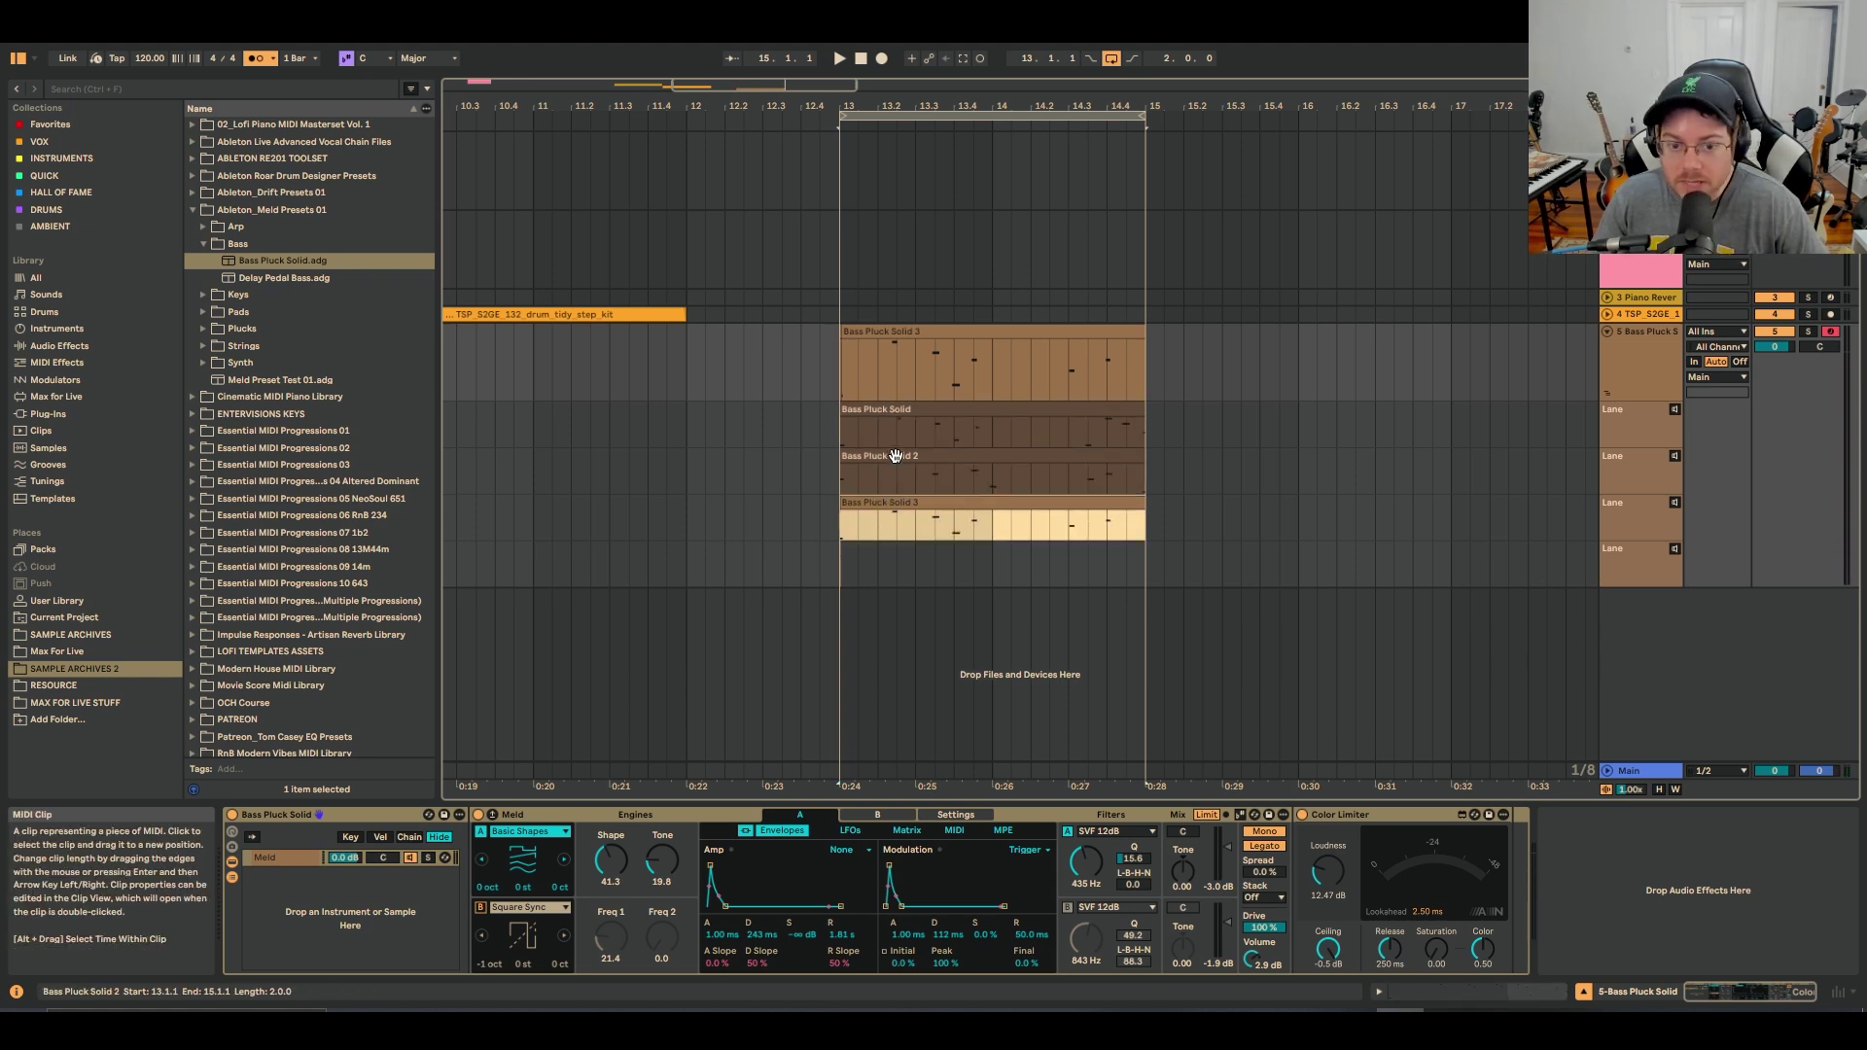
click(879, 476)
click(902, 409)
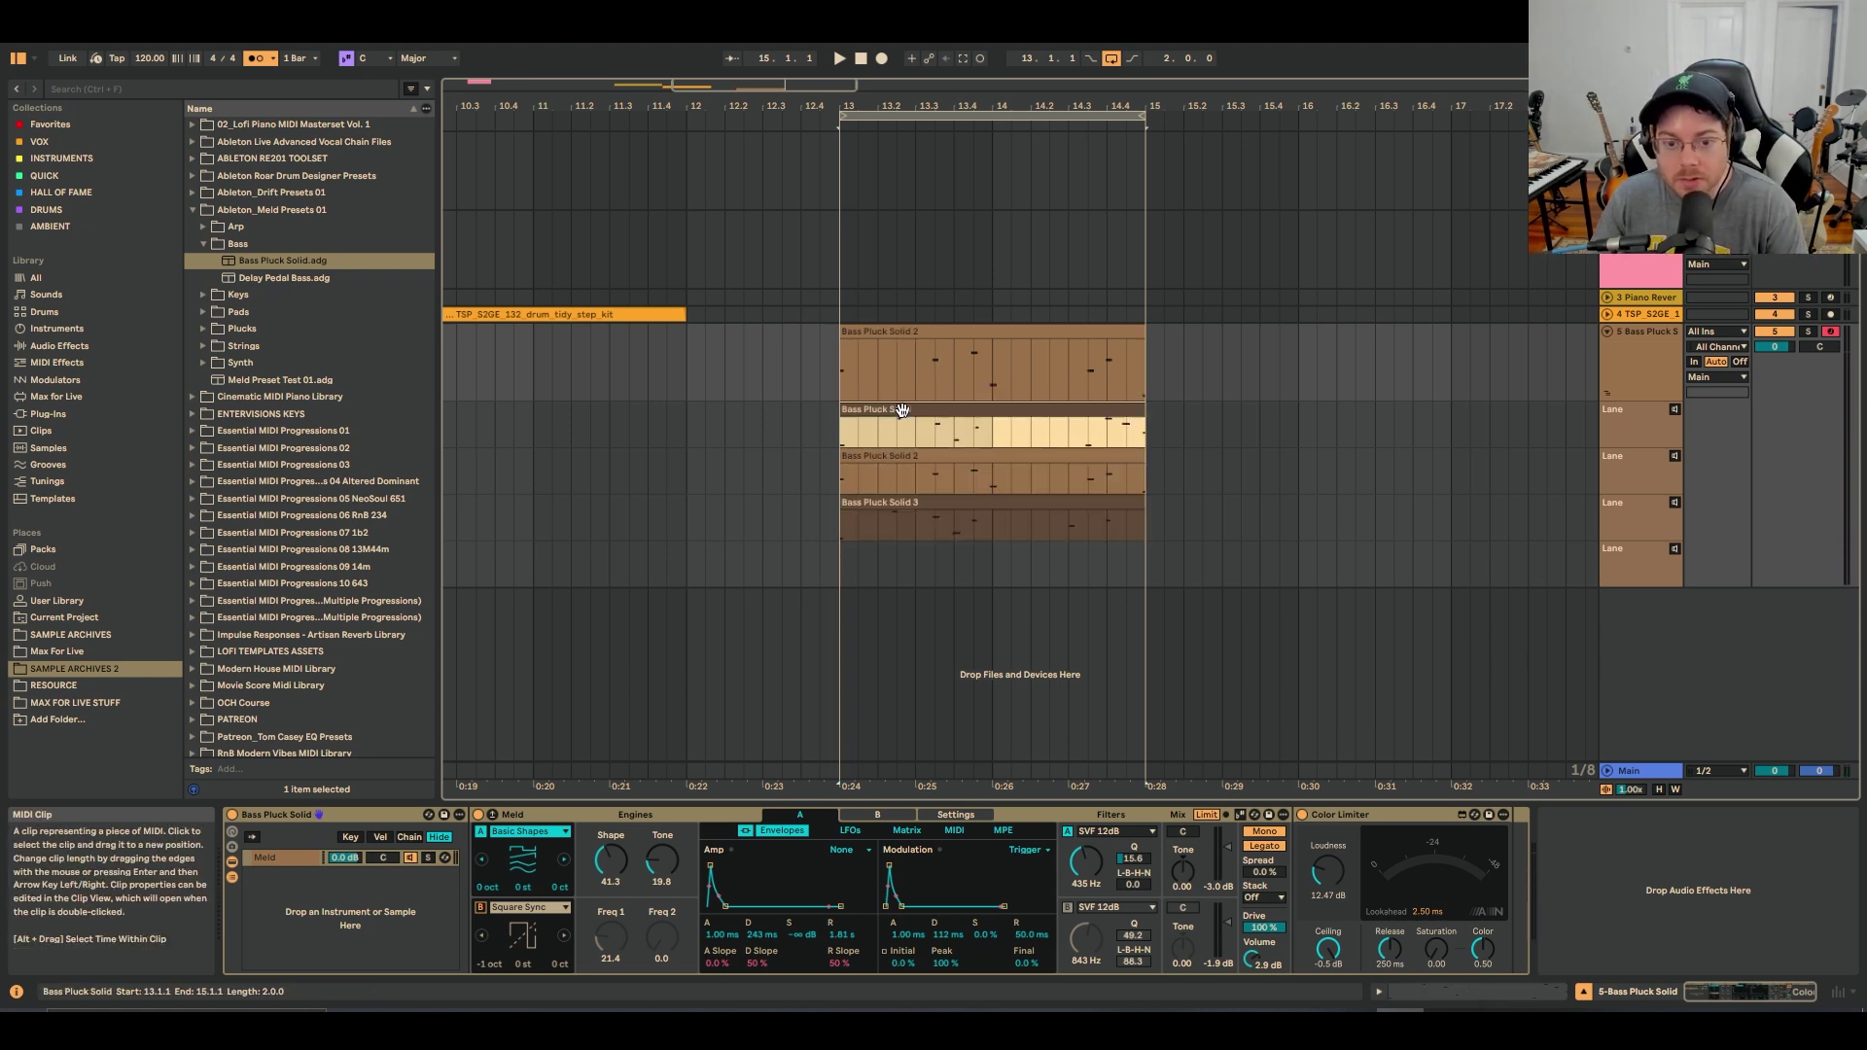
click(912, 498)
click(917, 455)
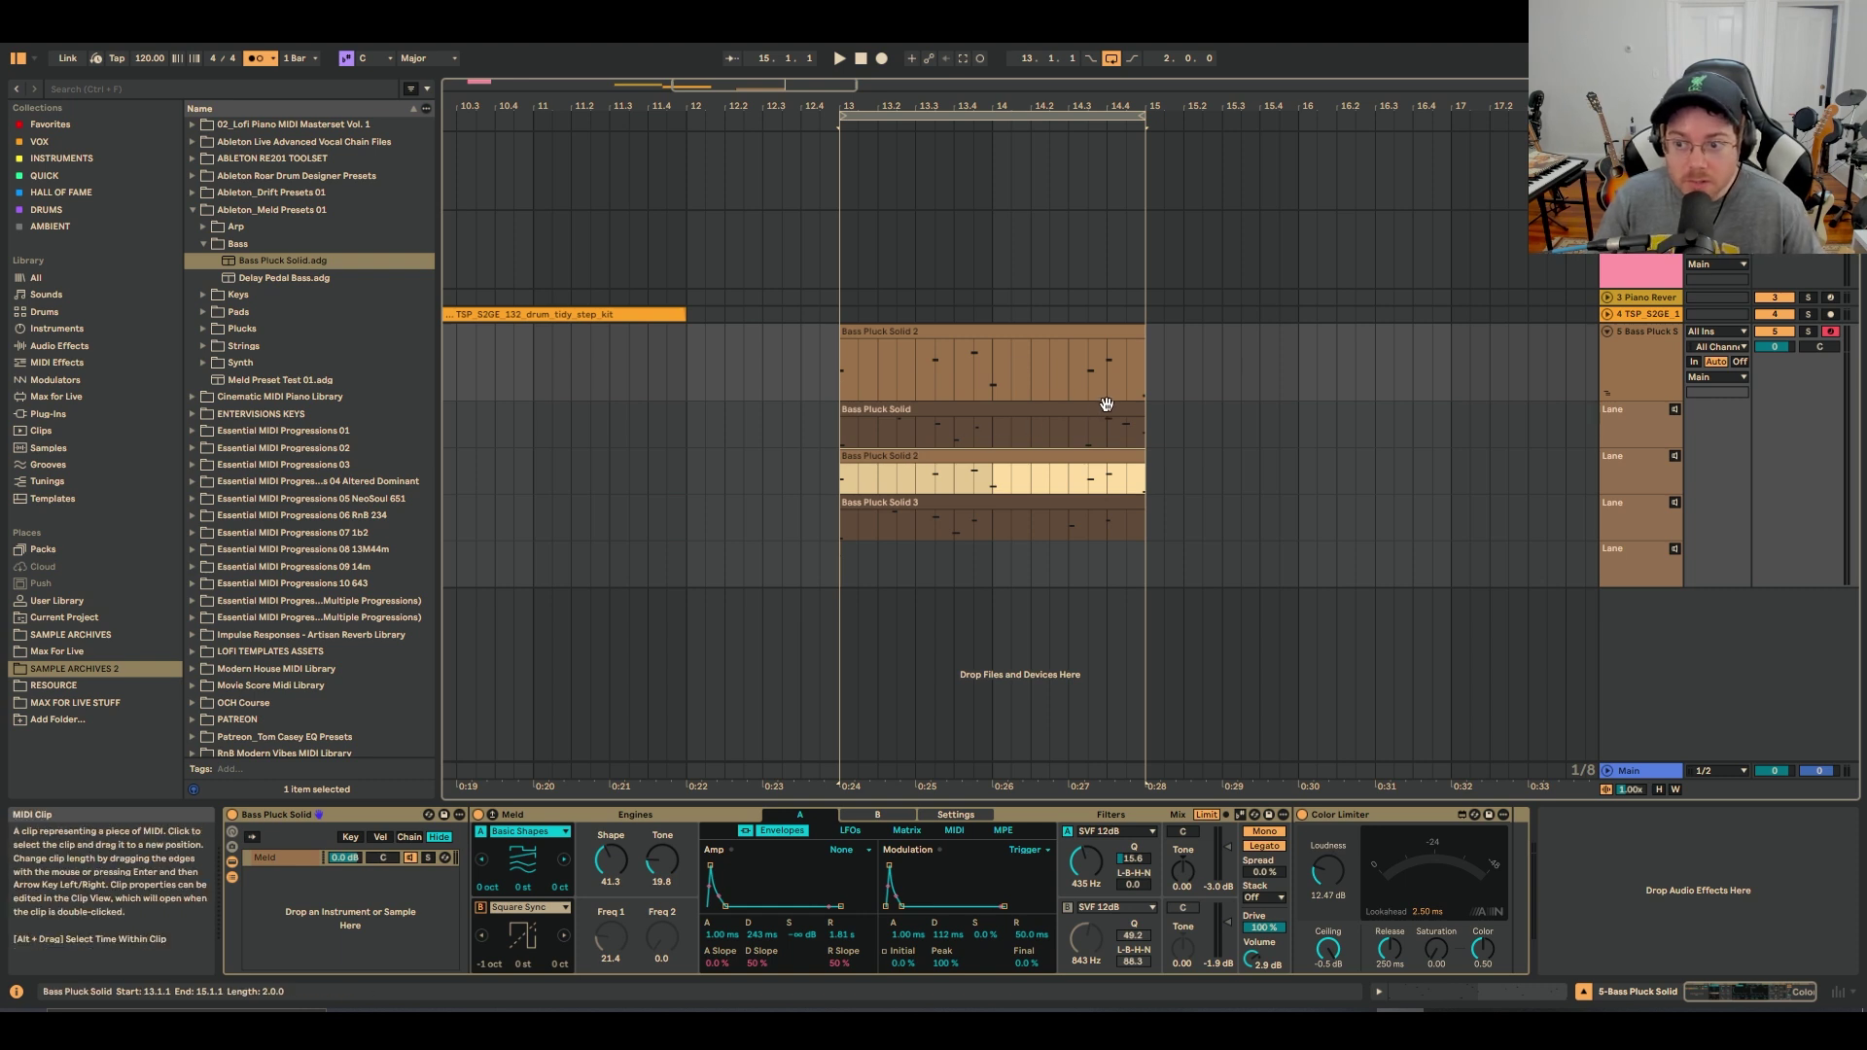
Move the TSP_S2GE_132_drum_tidy_step_kit clip to bar 13 above the bass takes and play the loop
drag(589, 315, 1011, 318)
key(space)
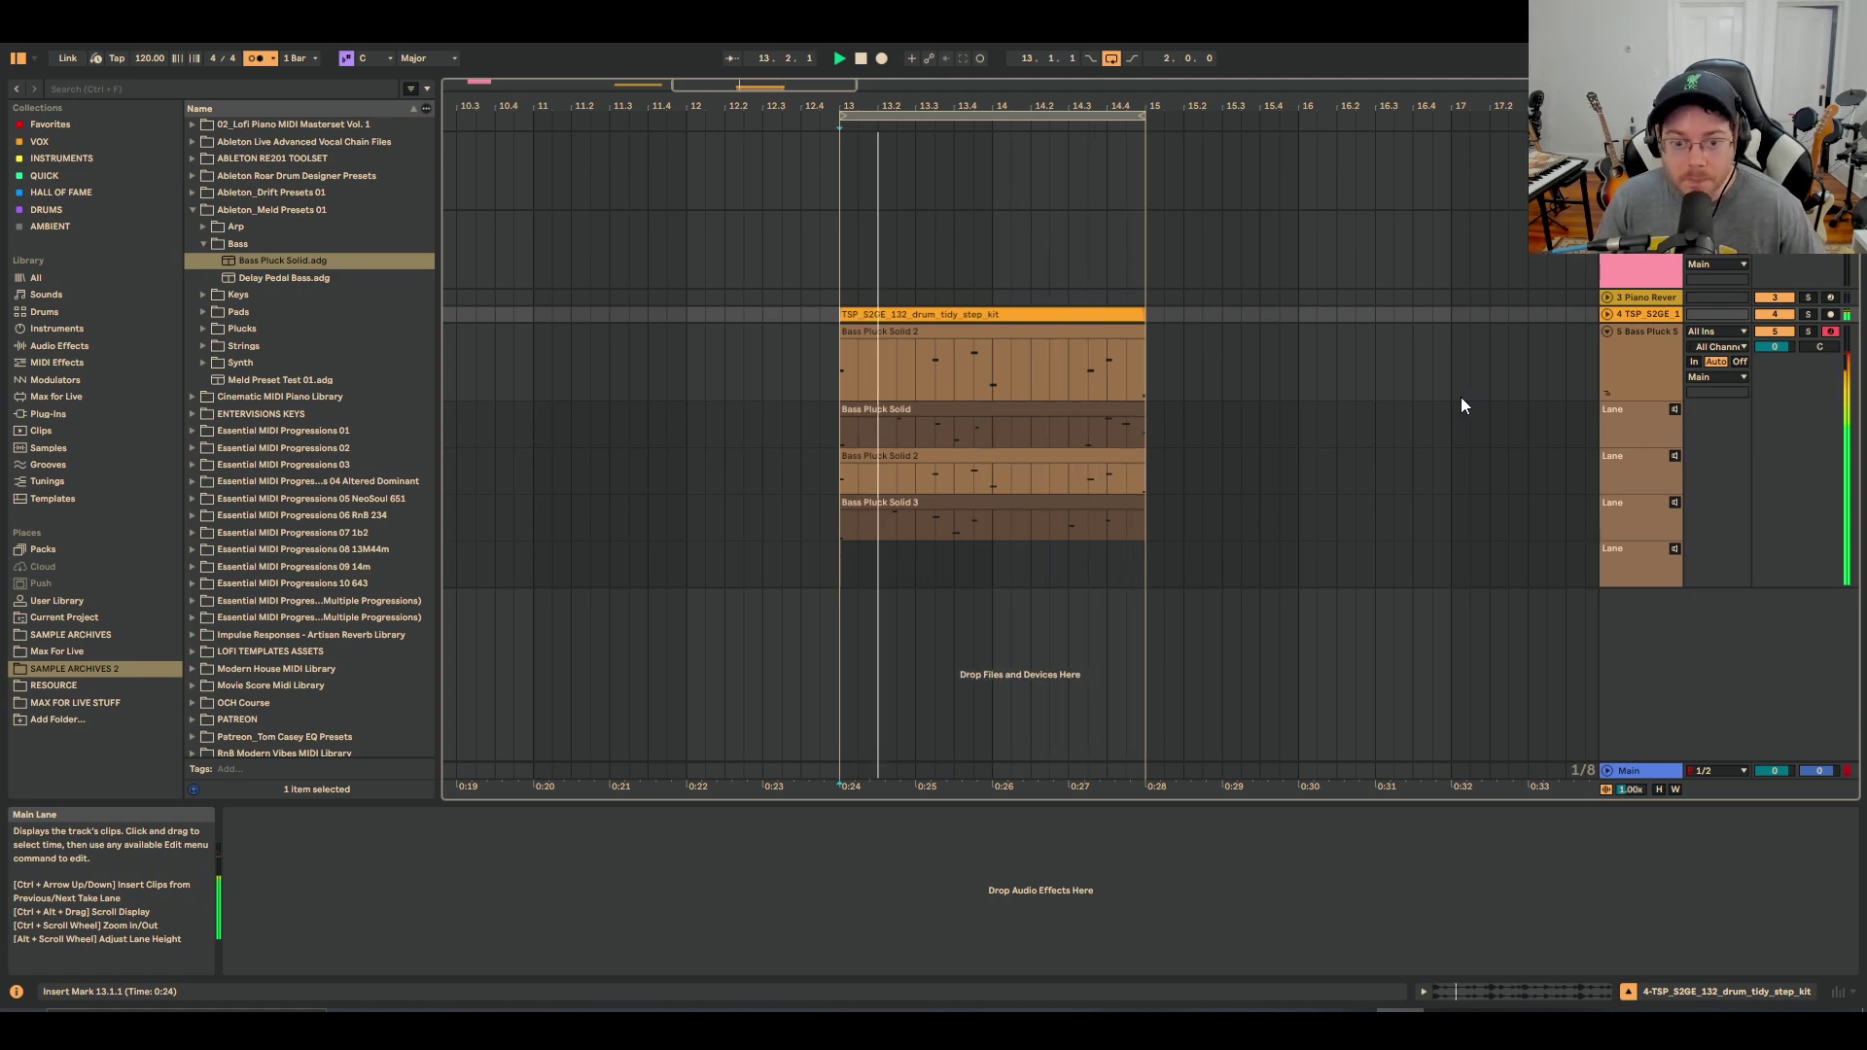
Quantize all notes of the three bass take clips together in the MIDI note editor and close the editor
drag(1149, 531, 841, 423)
key(shift+Tab)
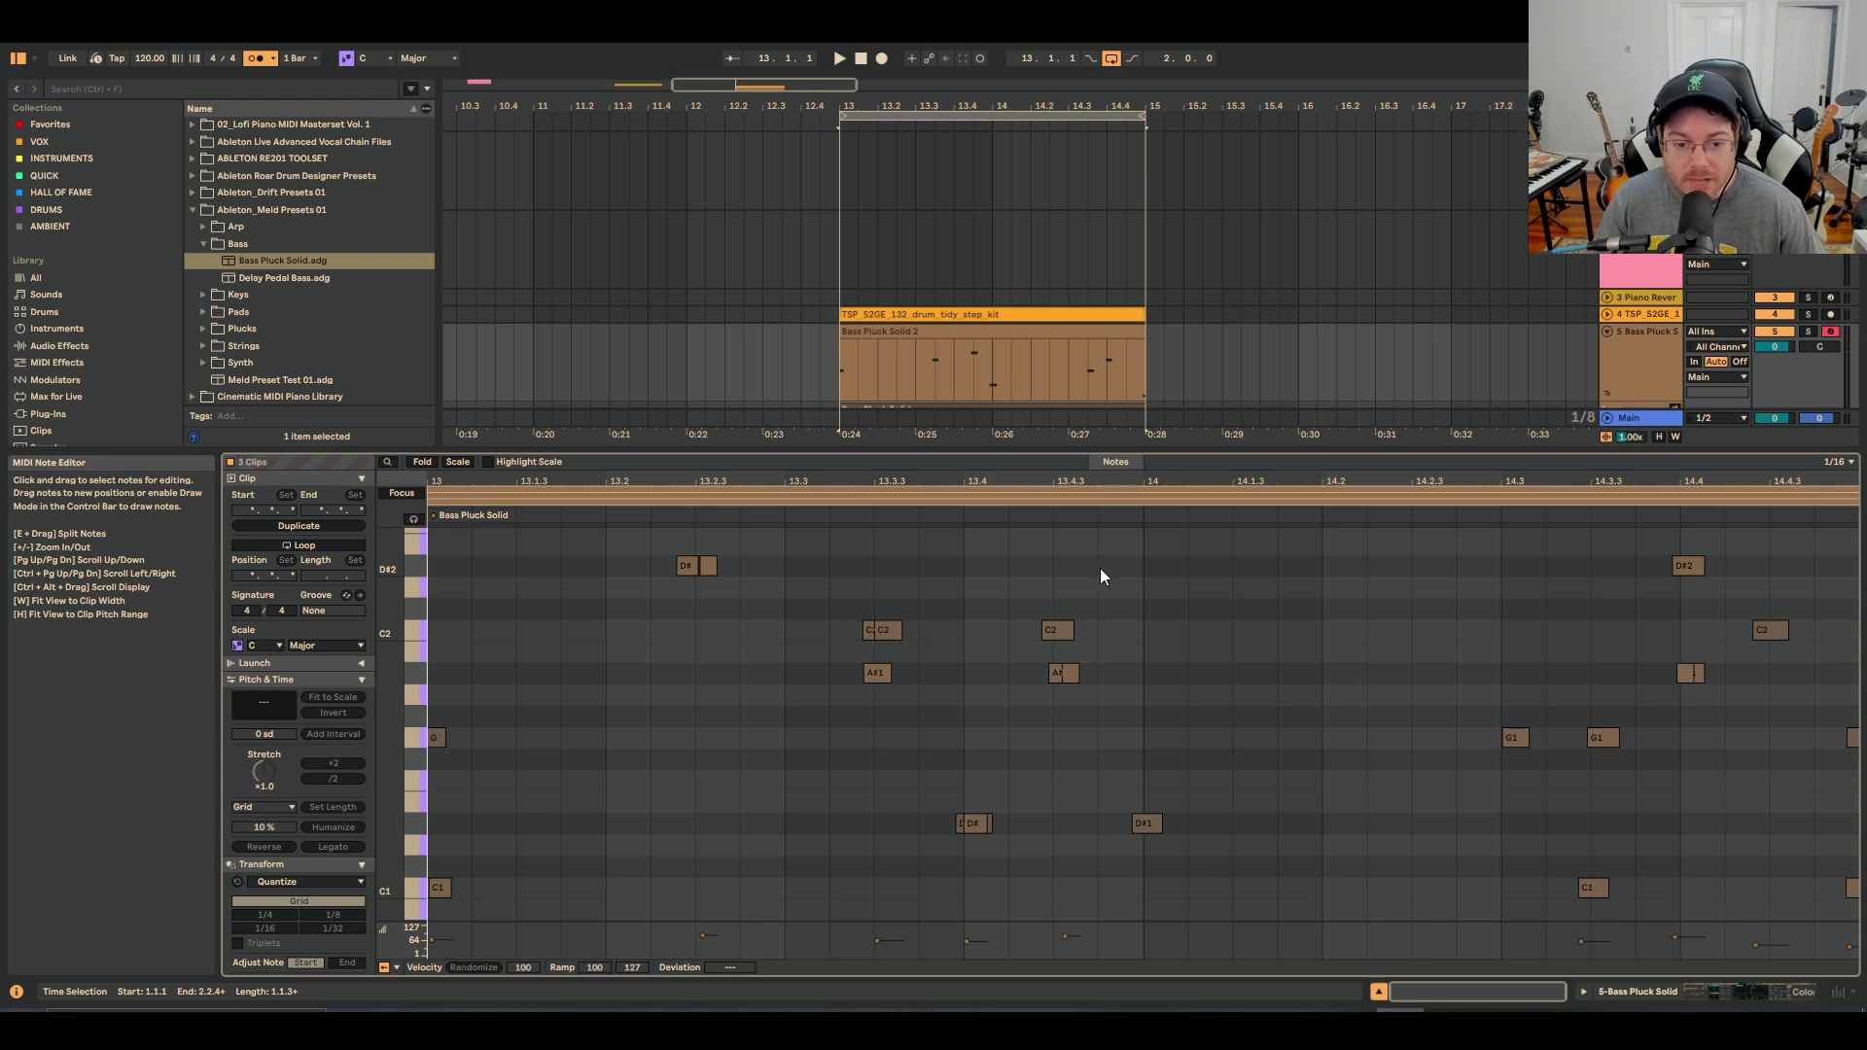
key(ctrl+a)
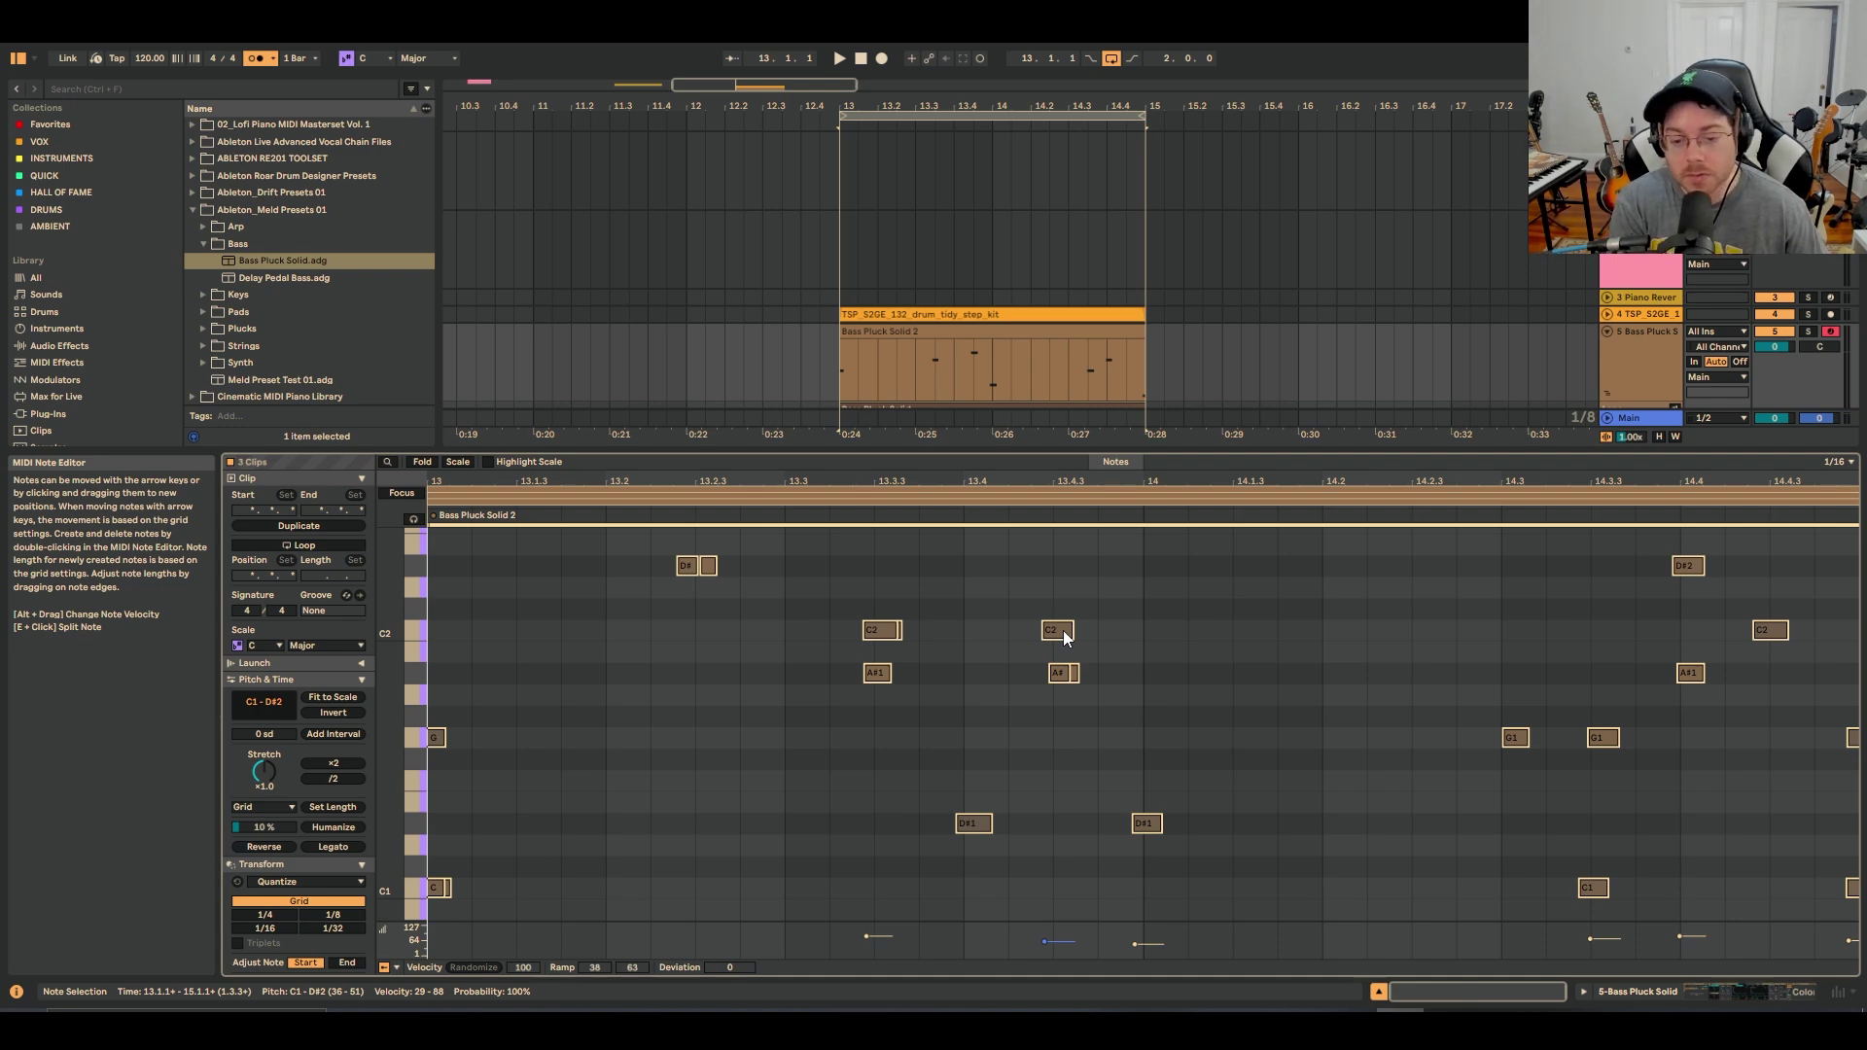
key(ctrl+u)
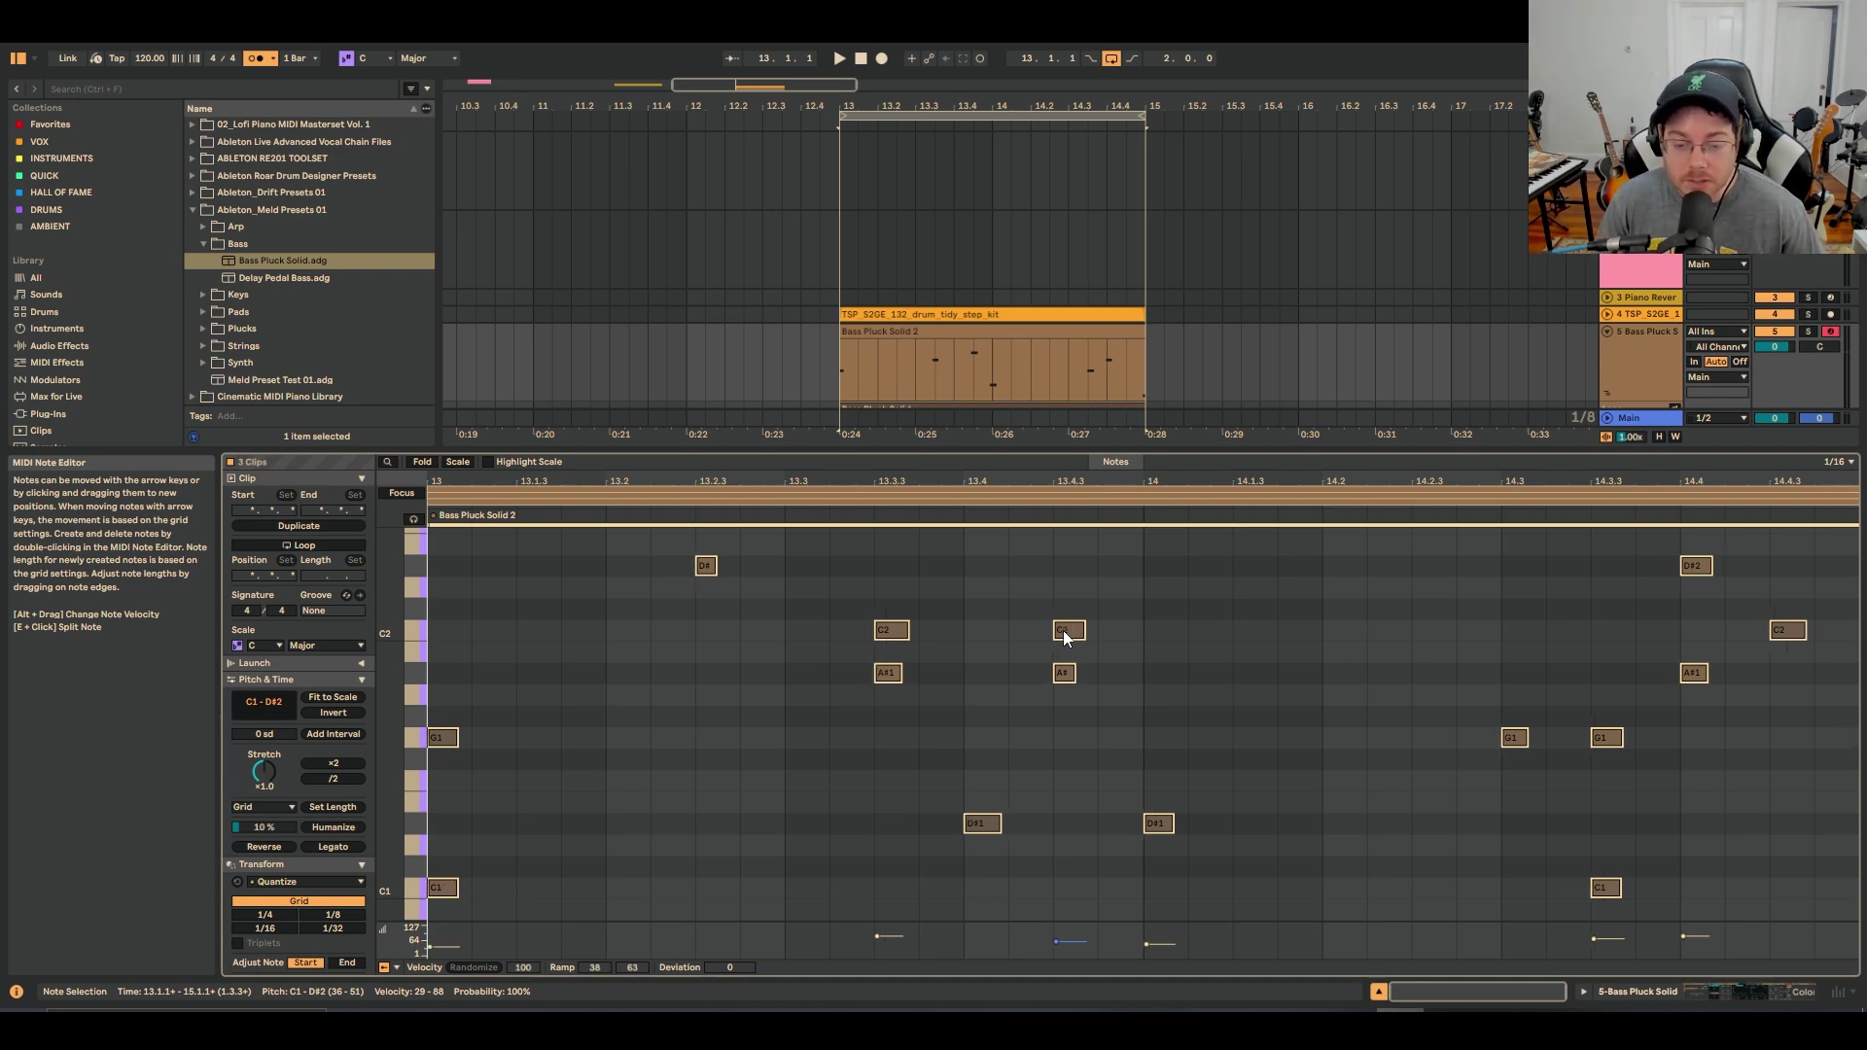
key(shift+Tab)
Copy the quantized second take, Bass Pluck Solid 2, to the bass track's main lane
click(911, 413)
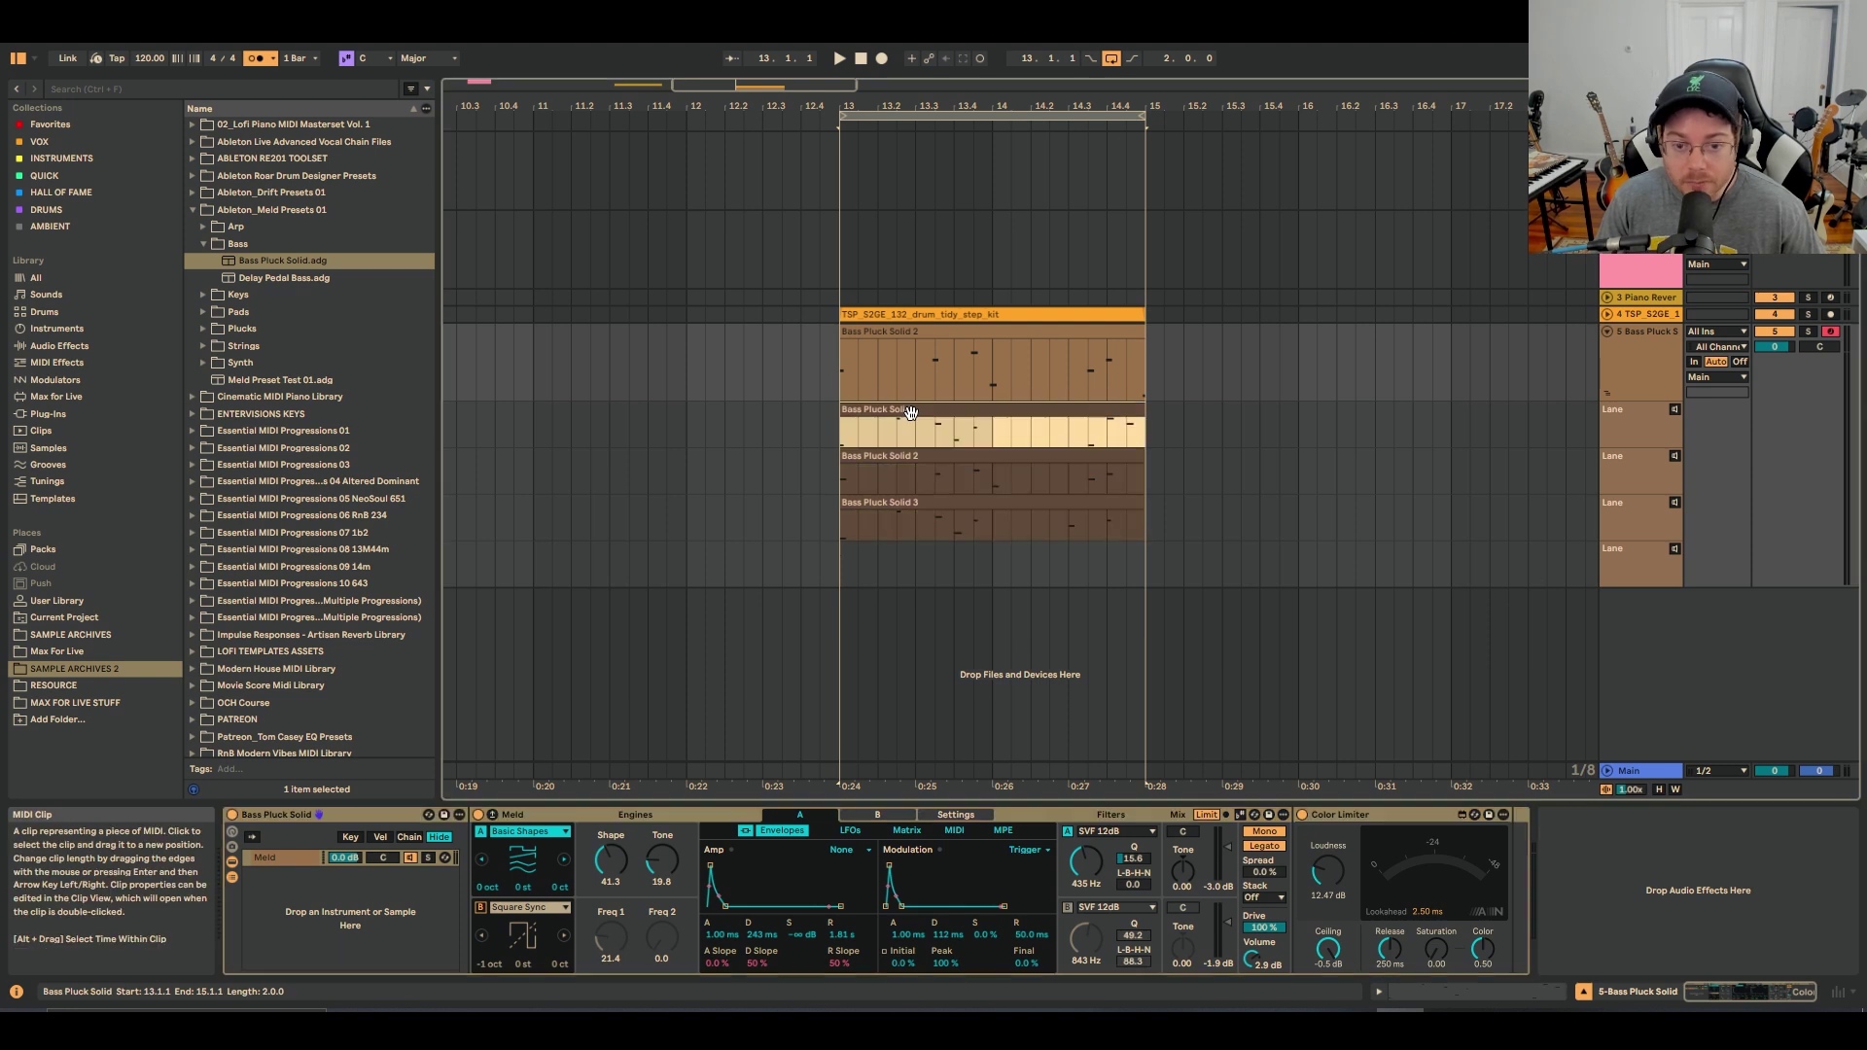
click(932, 457)
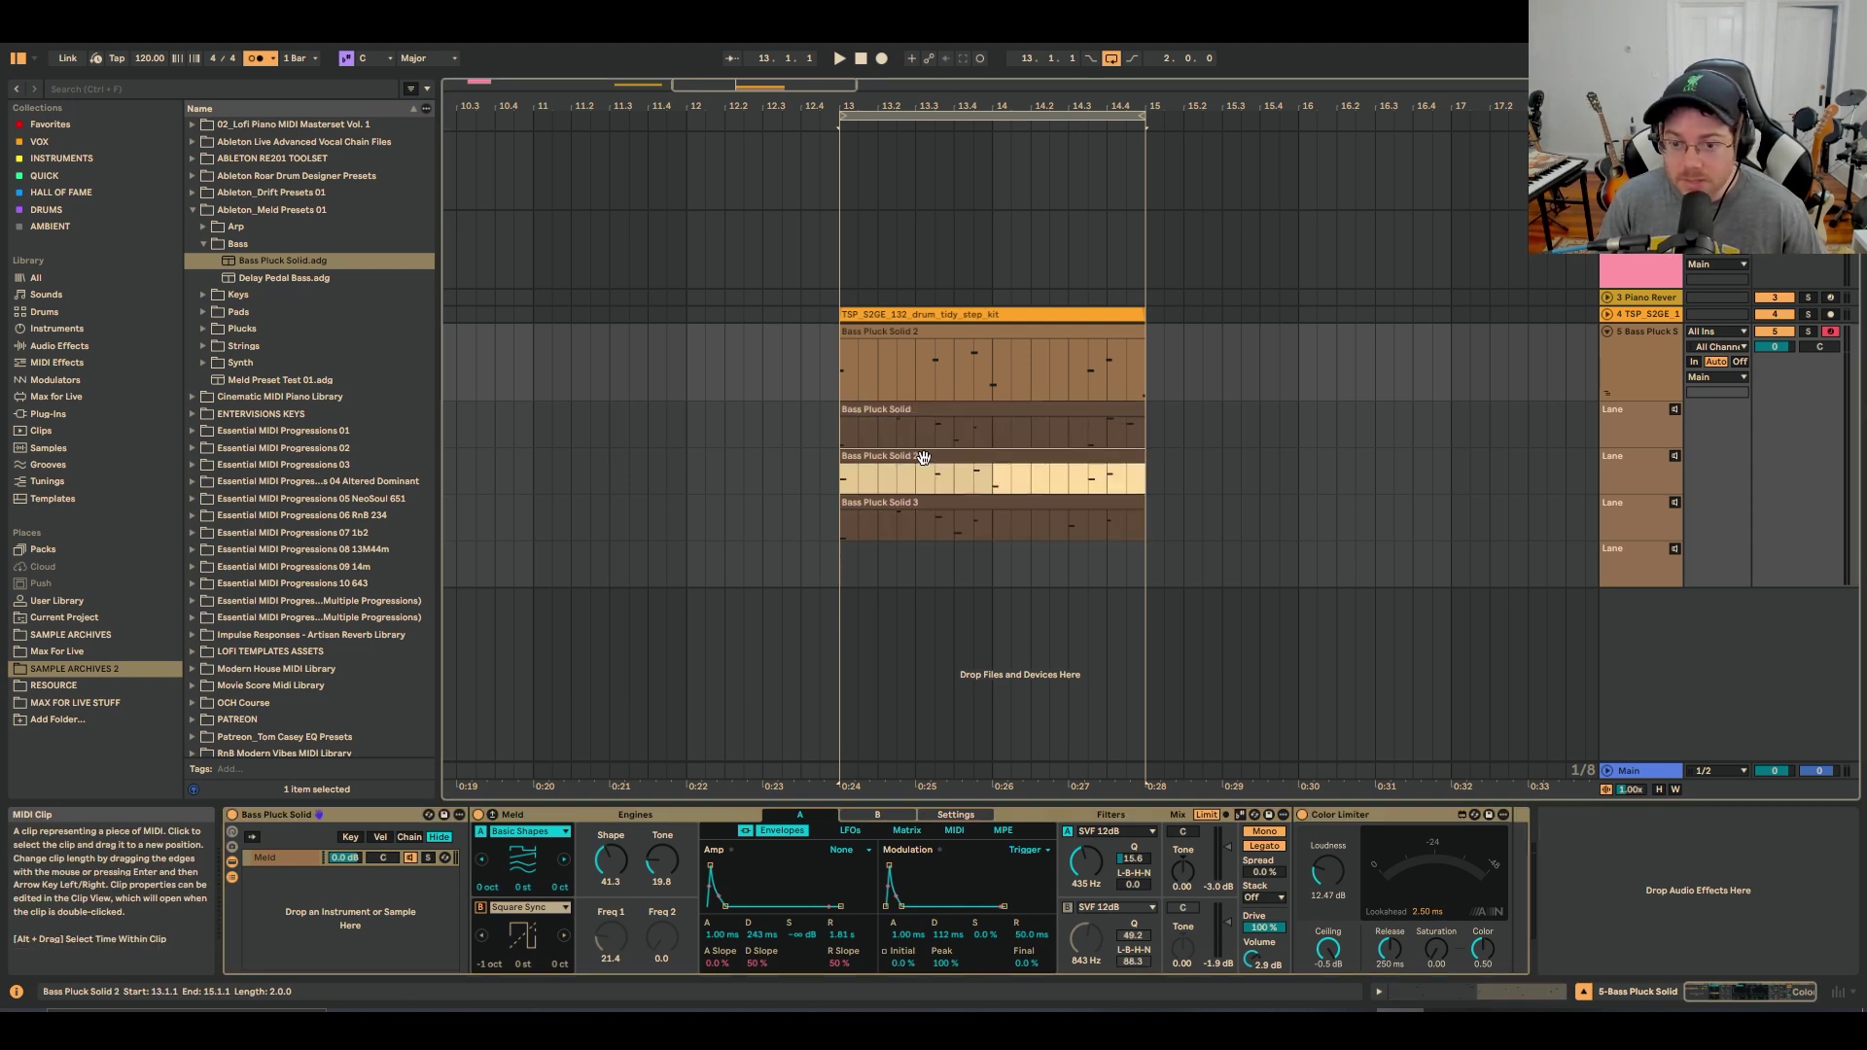
key(Return)
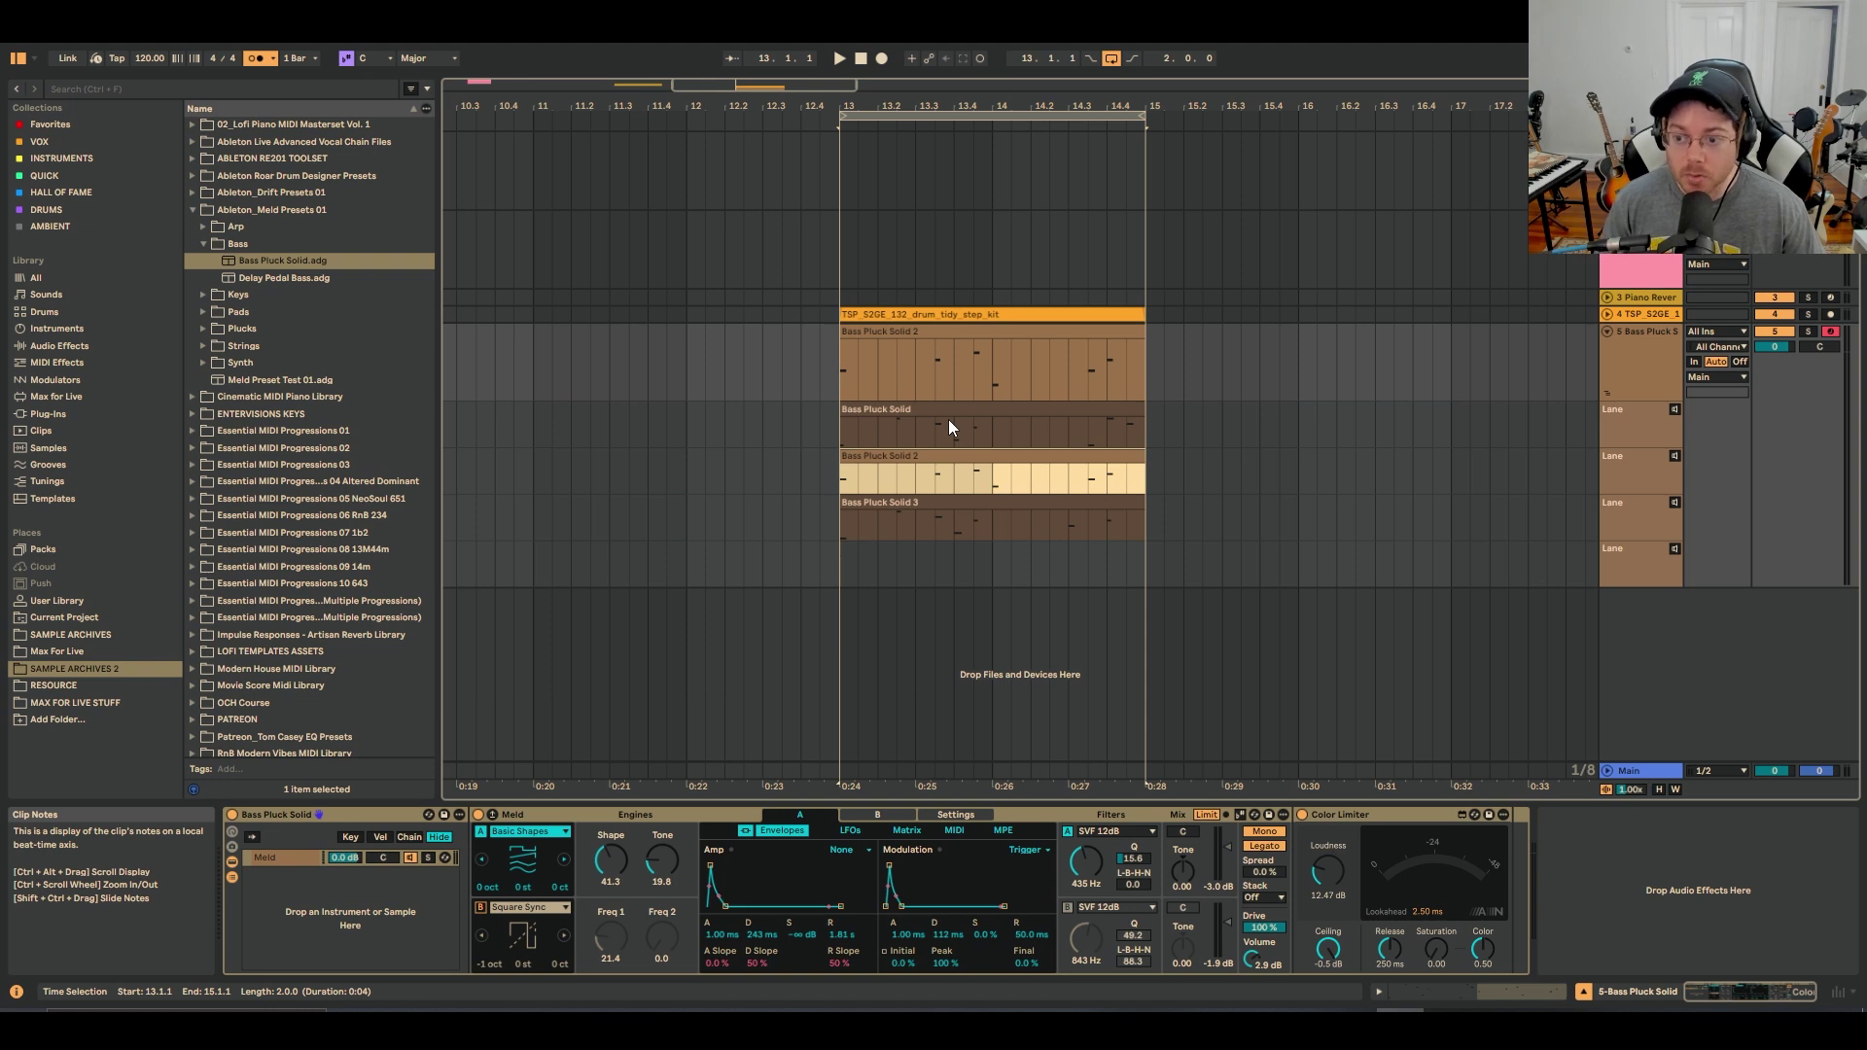
Play the loop and audition the third take, then the first take, by copying each to the main lane
key(space)
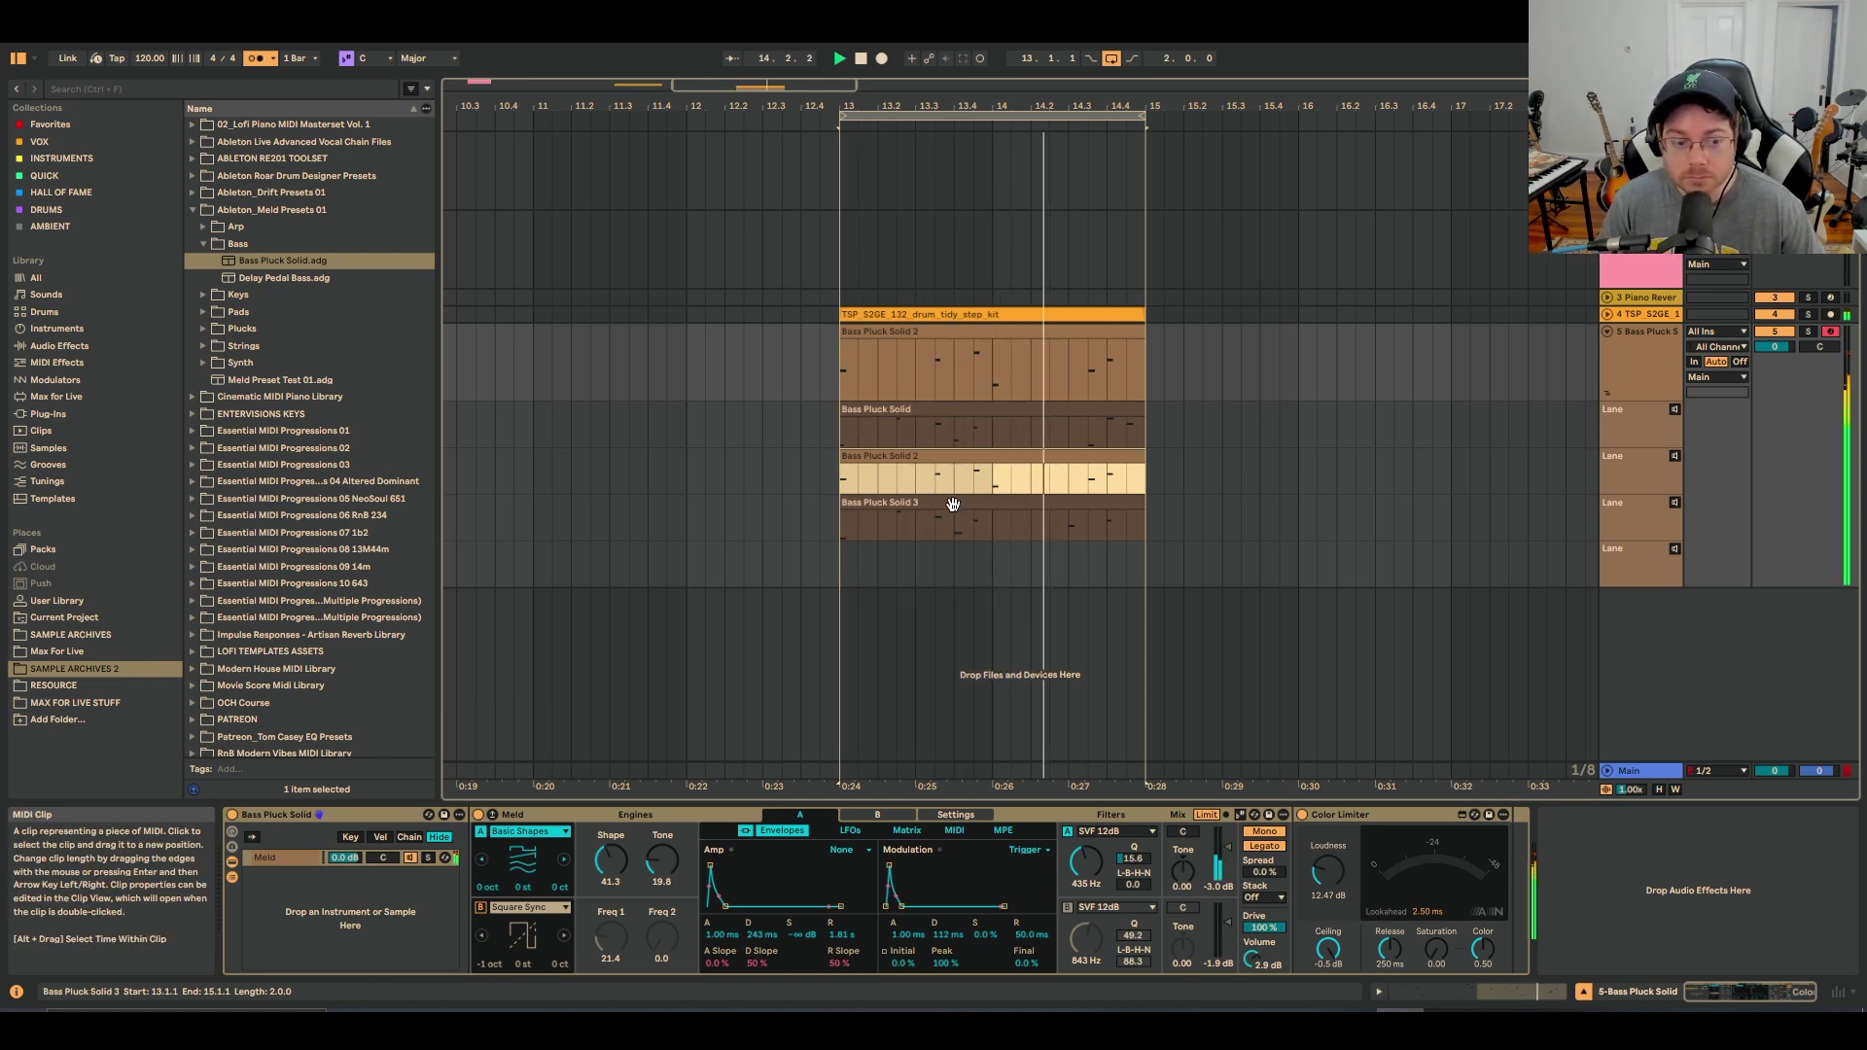
key(Return)
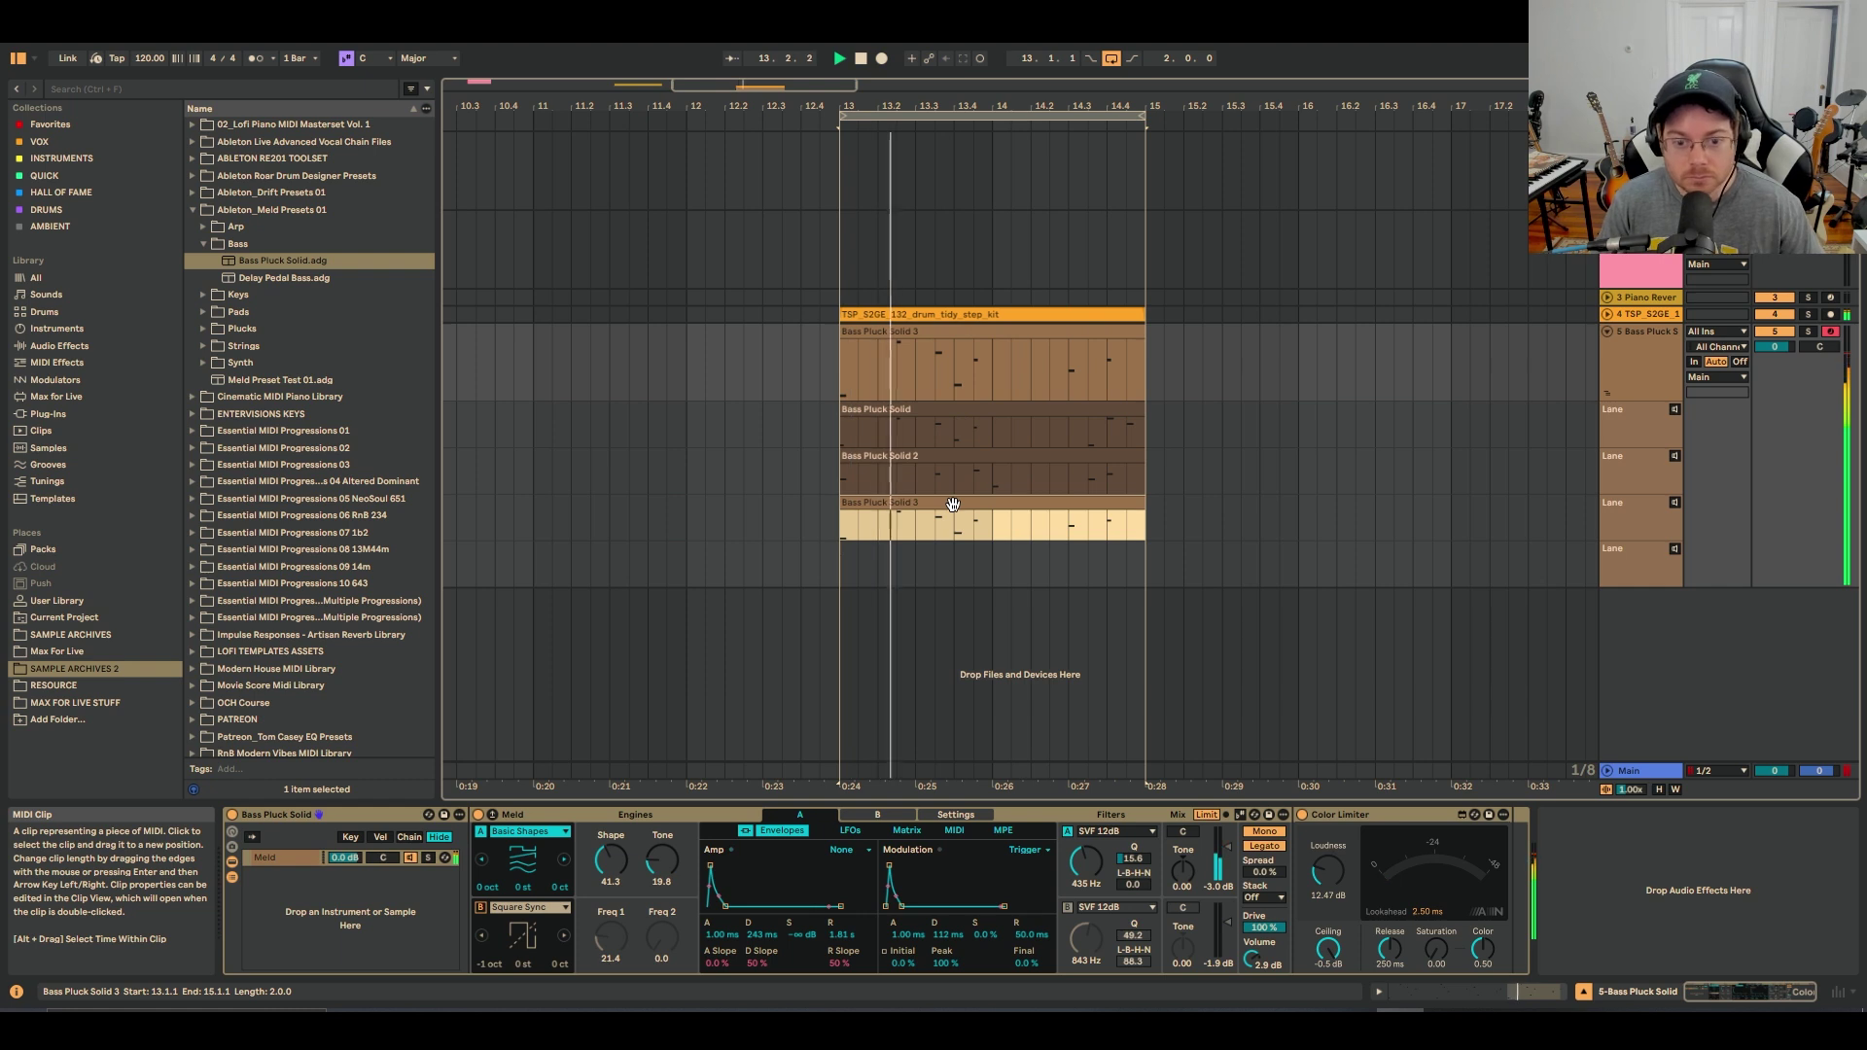
click(994, 417)
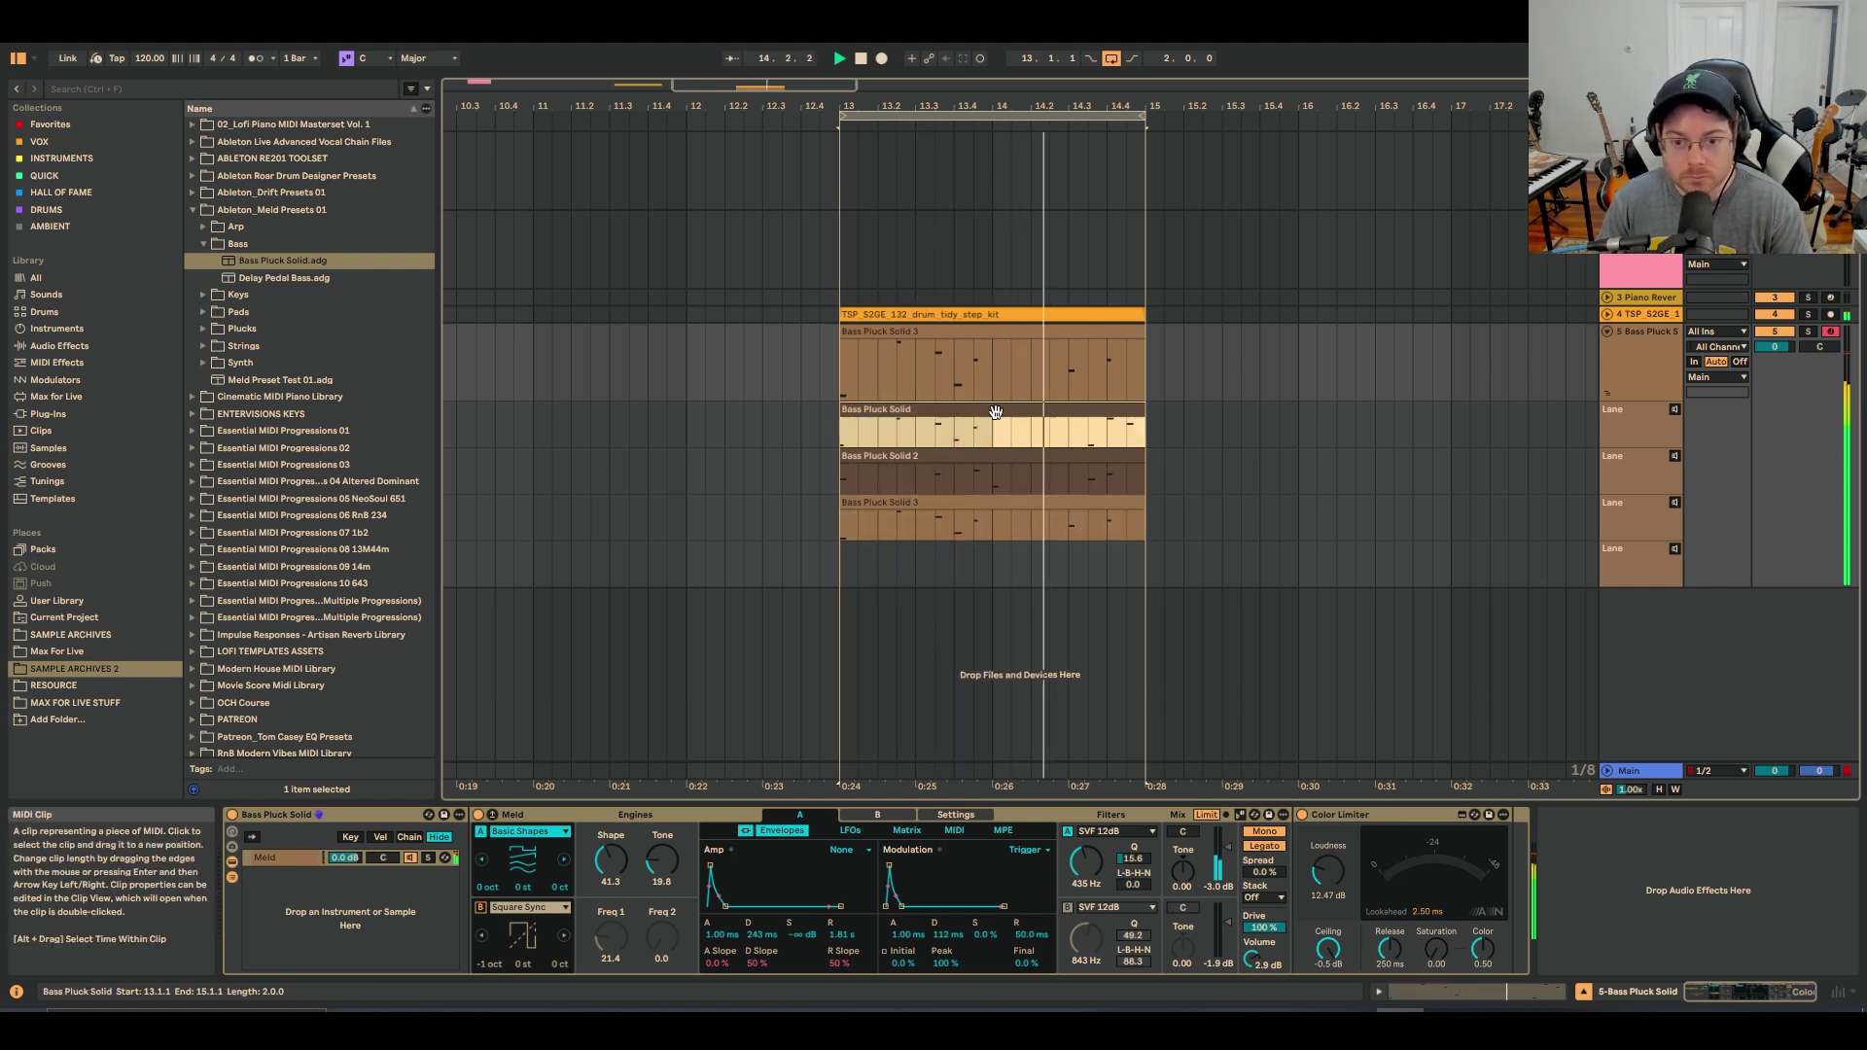
key(Return)
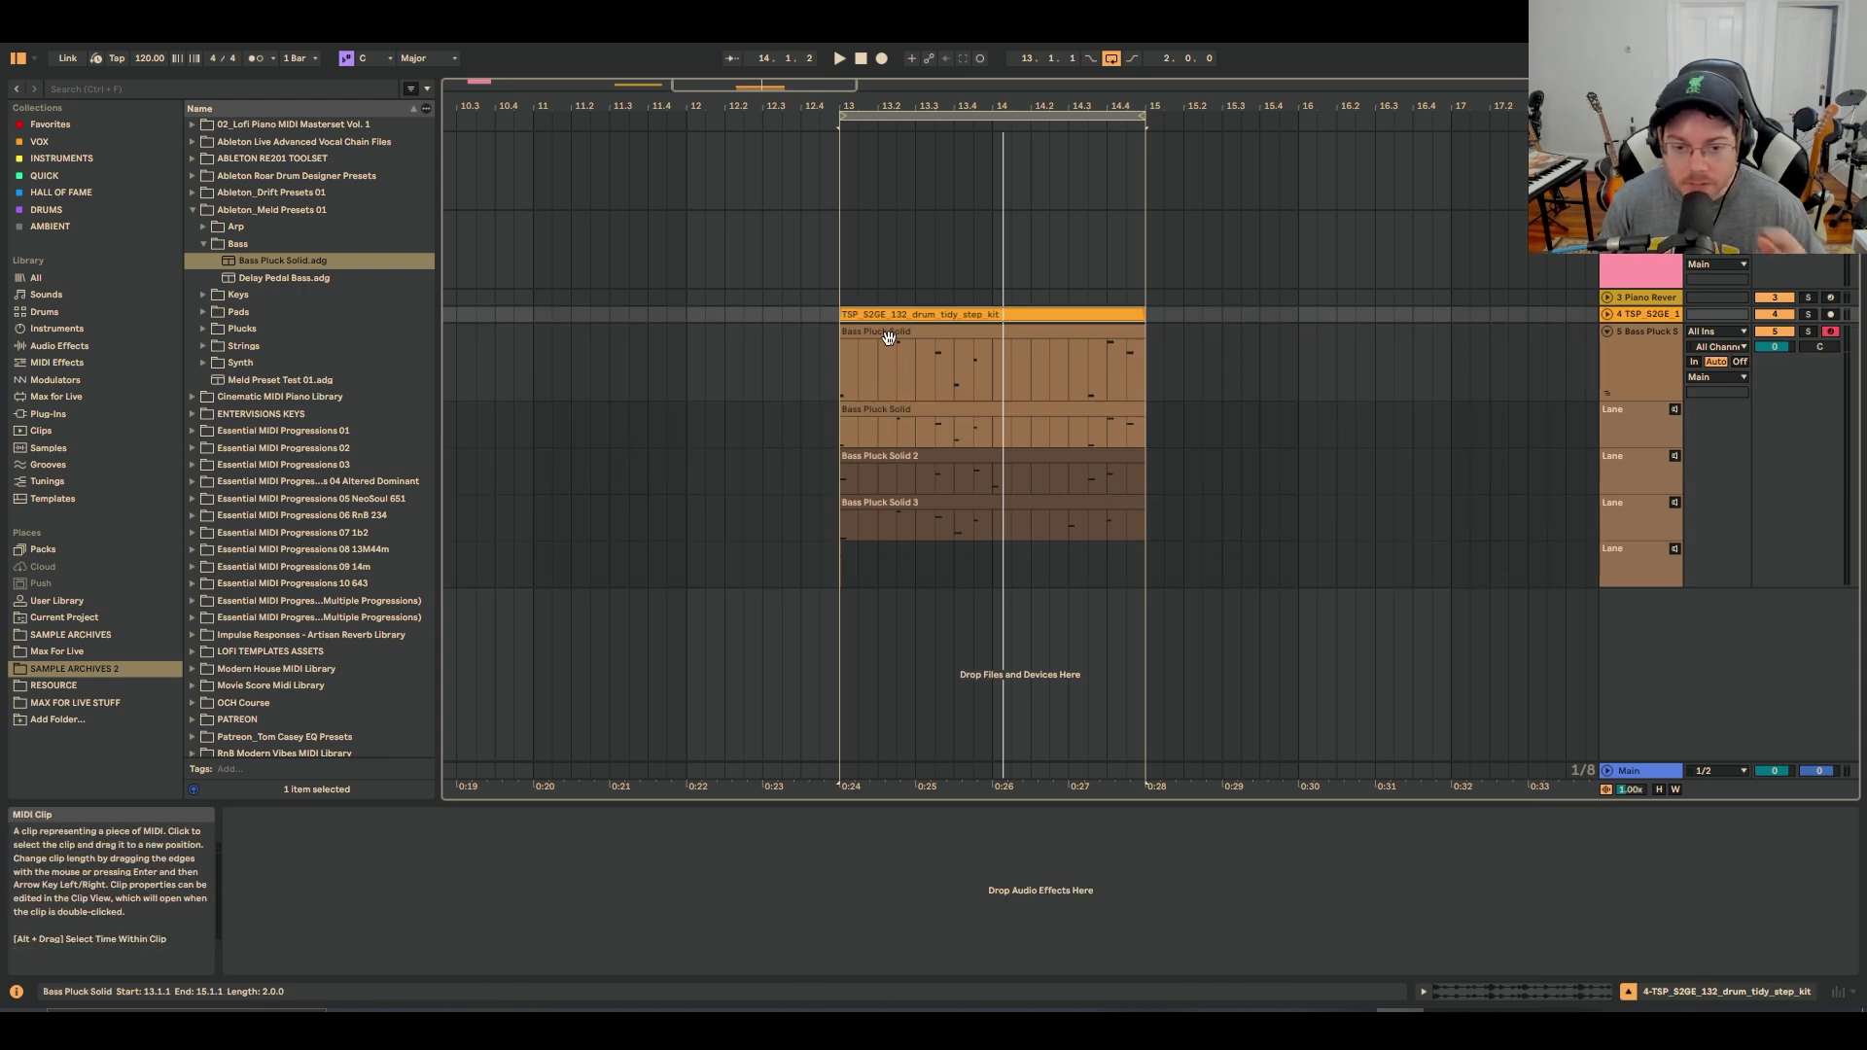
Consolidate the time of the first take's main-lane clip to a new scene and check it in Session View
click(892, 329)
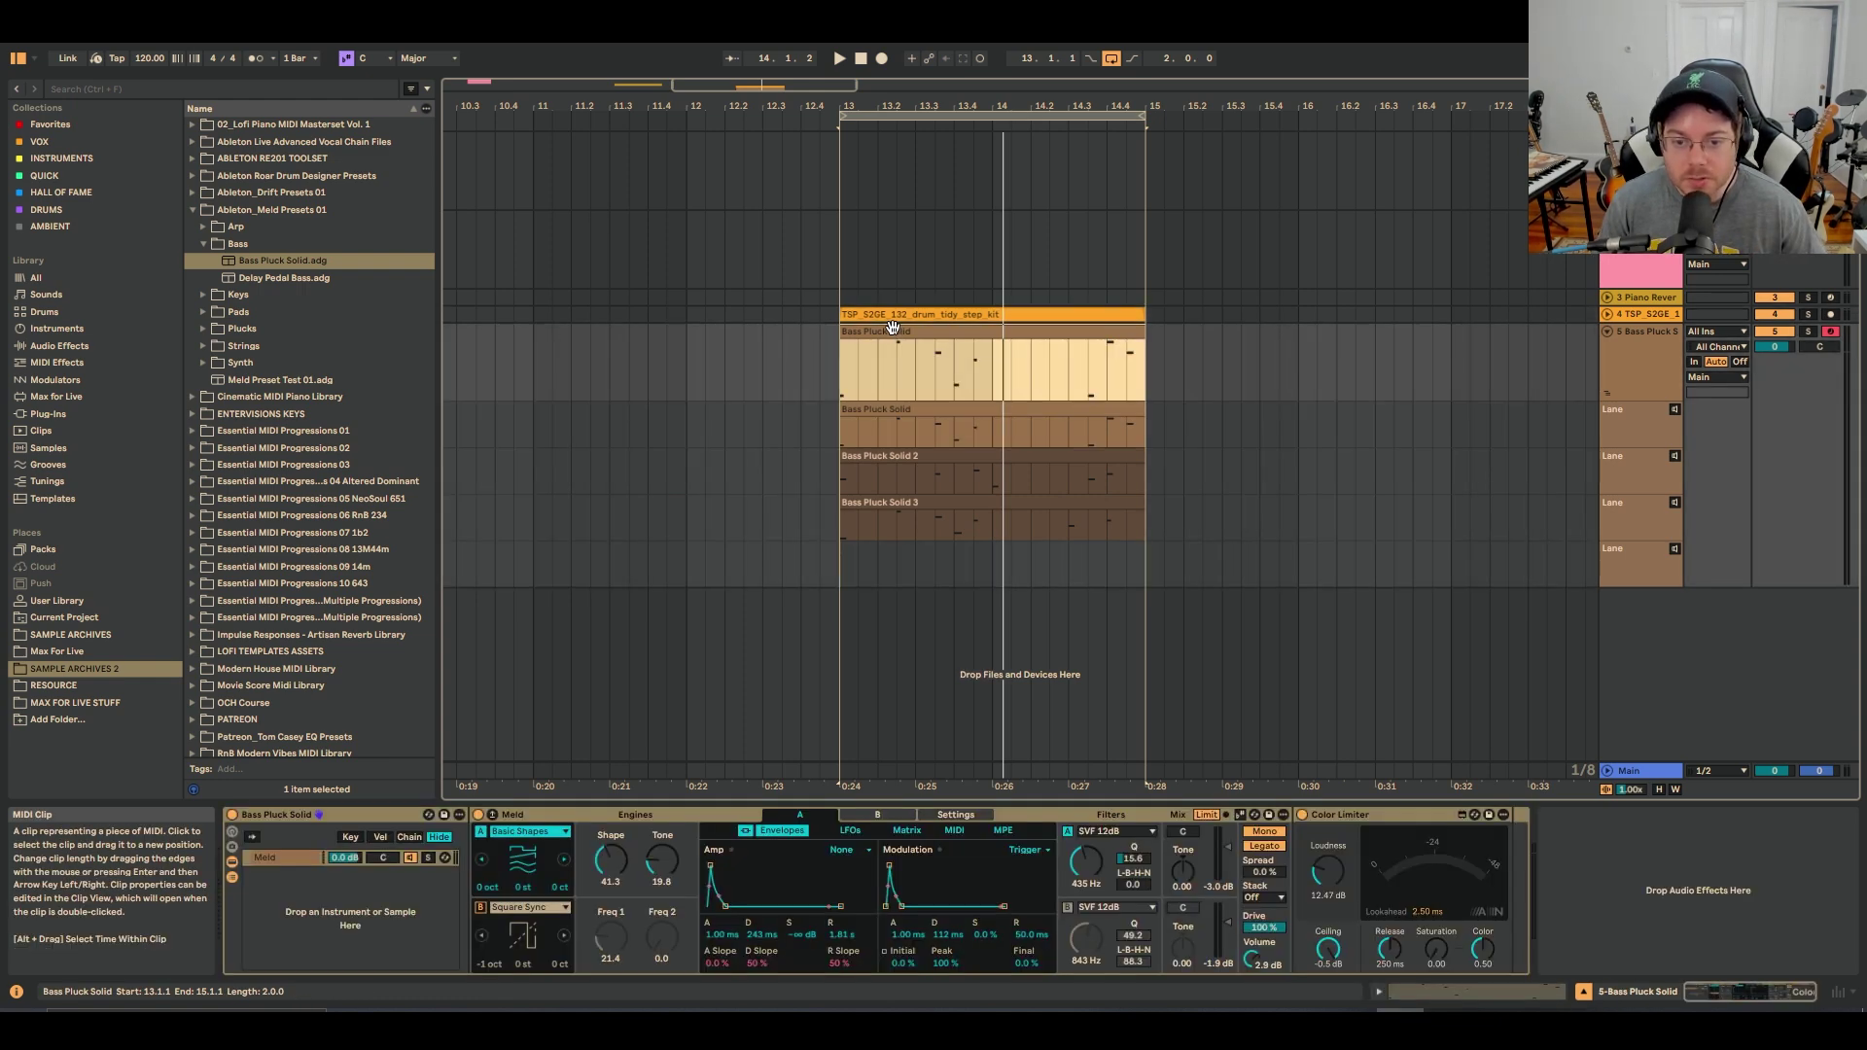
key(Tab)
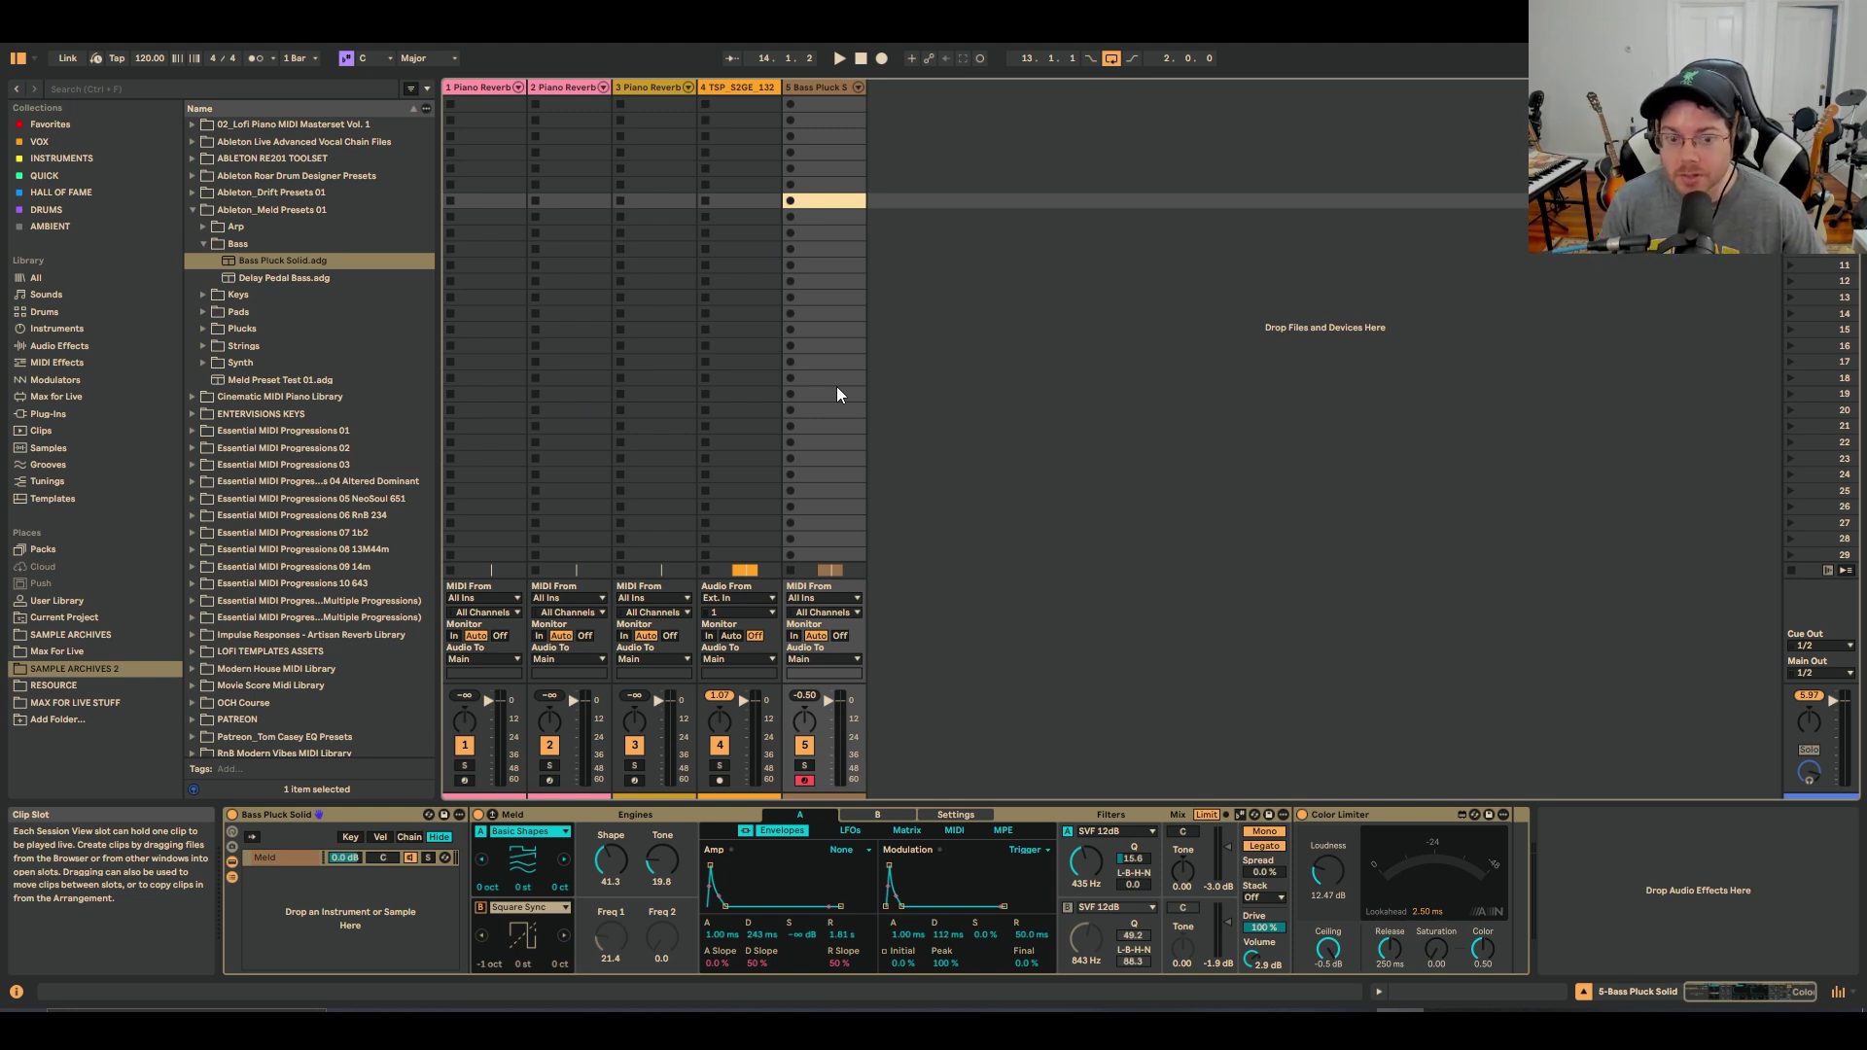
key(Tab)
right_click(932, 342)
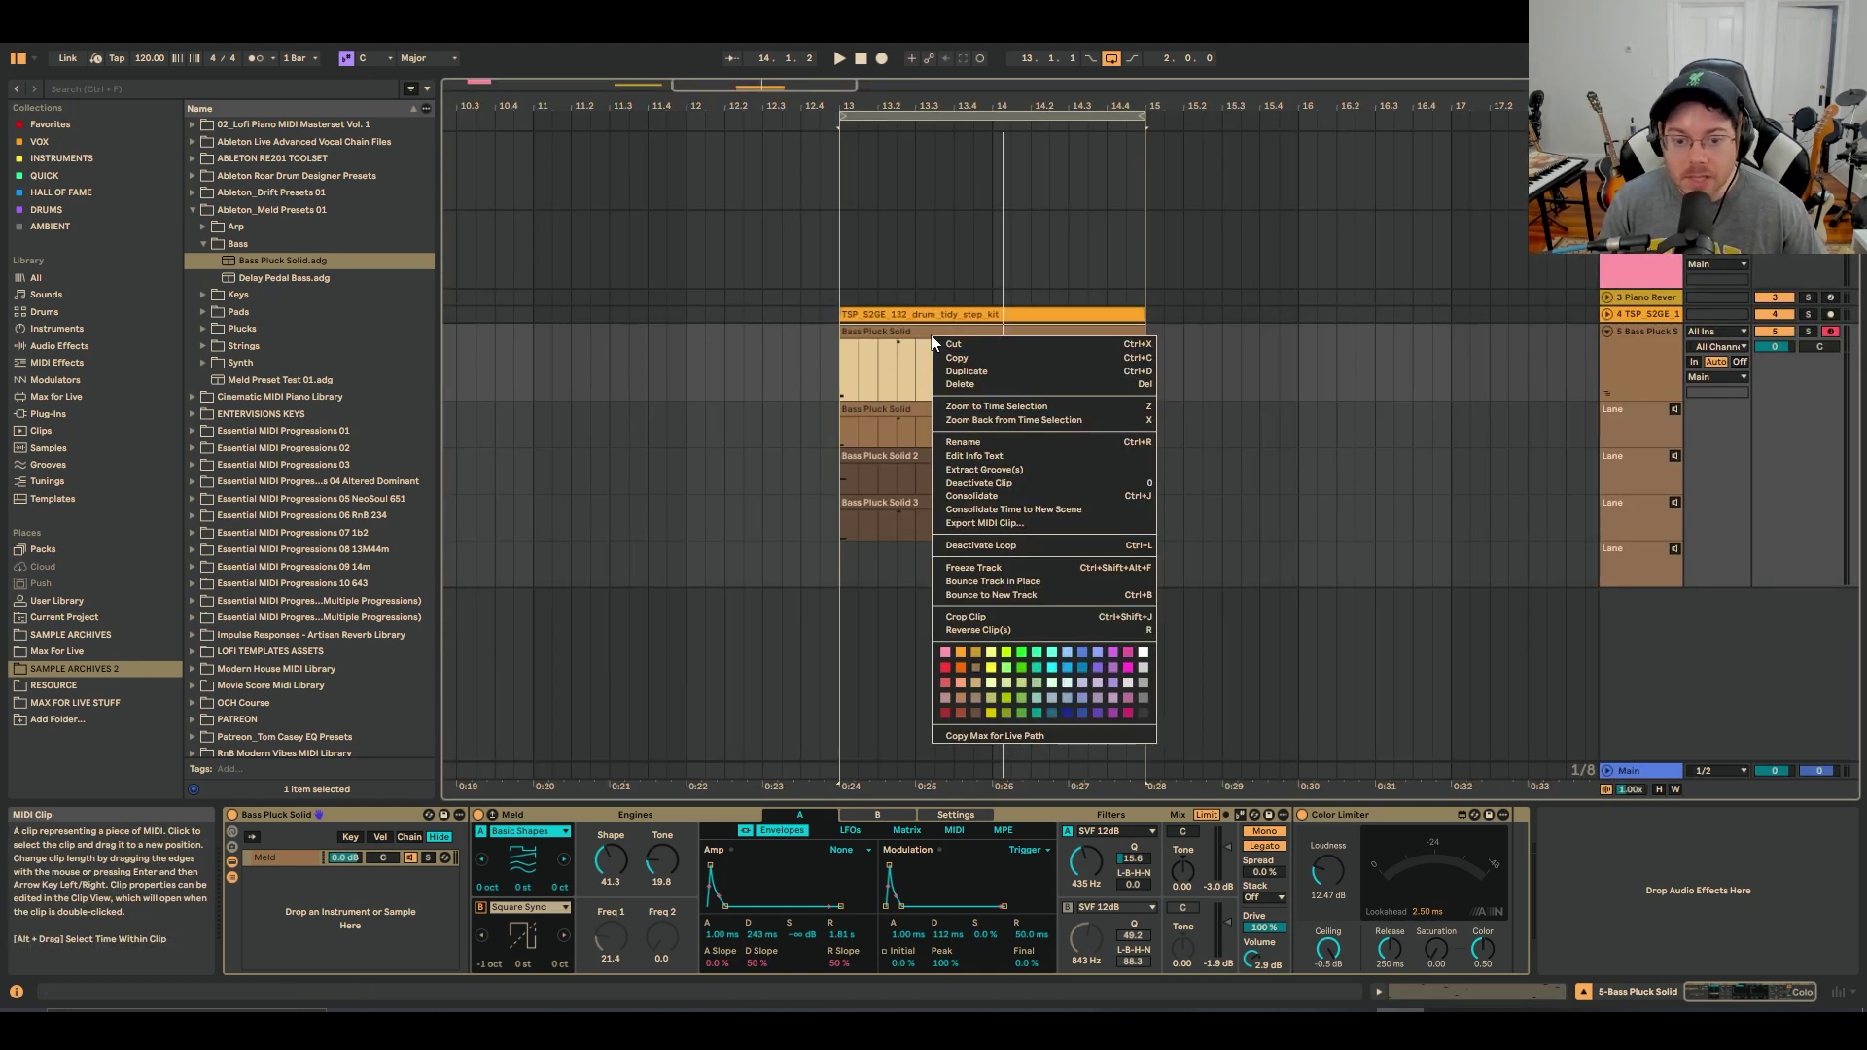
click(982, 511)
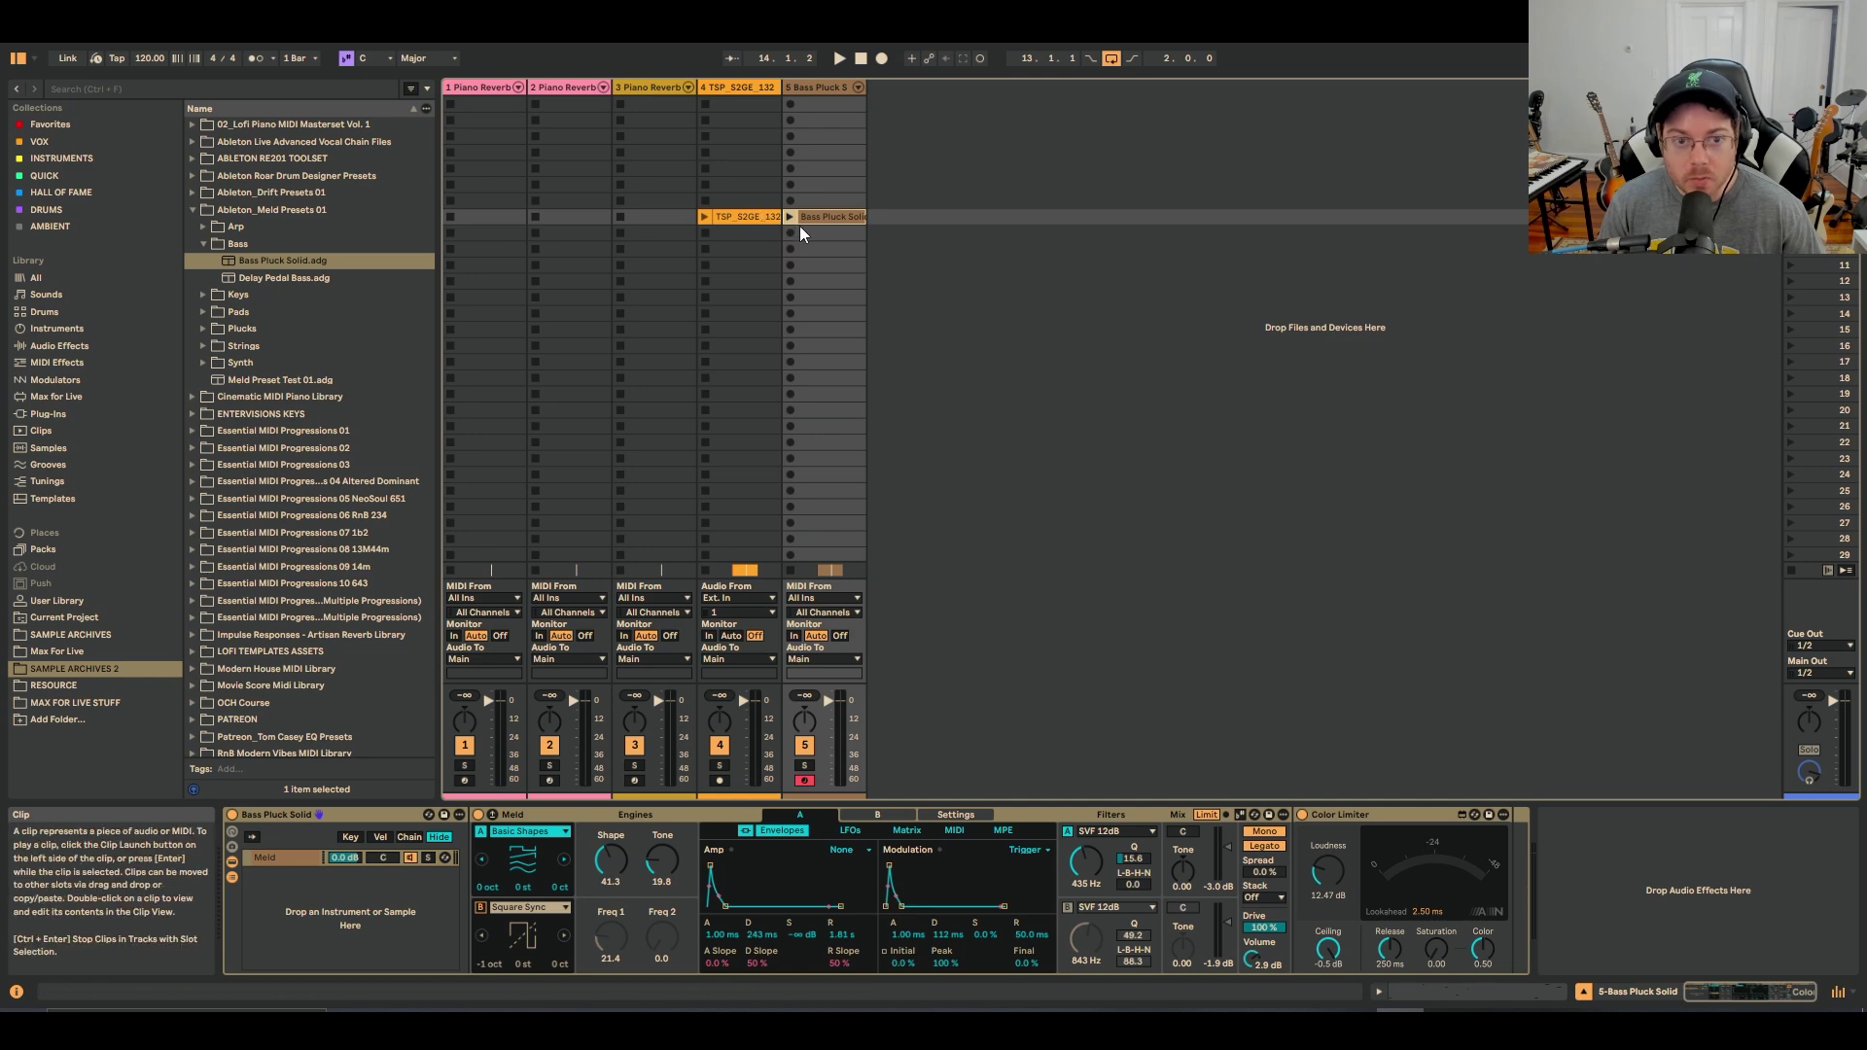
click(771, 222)
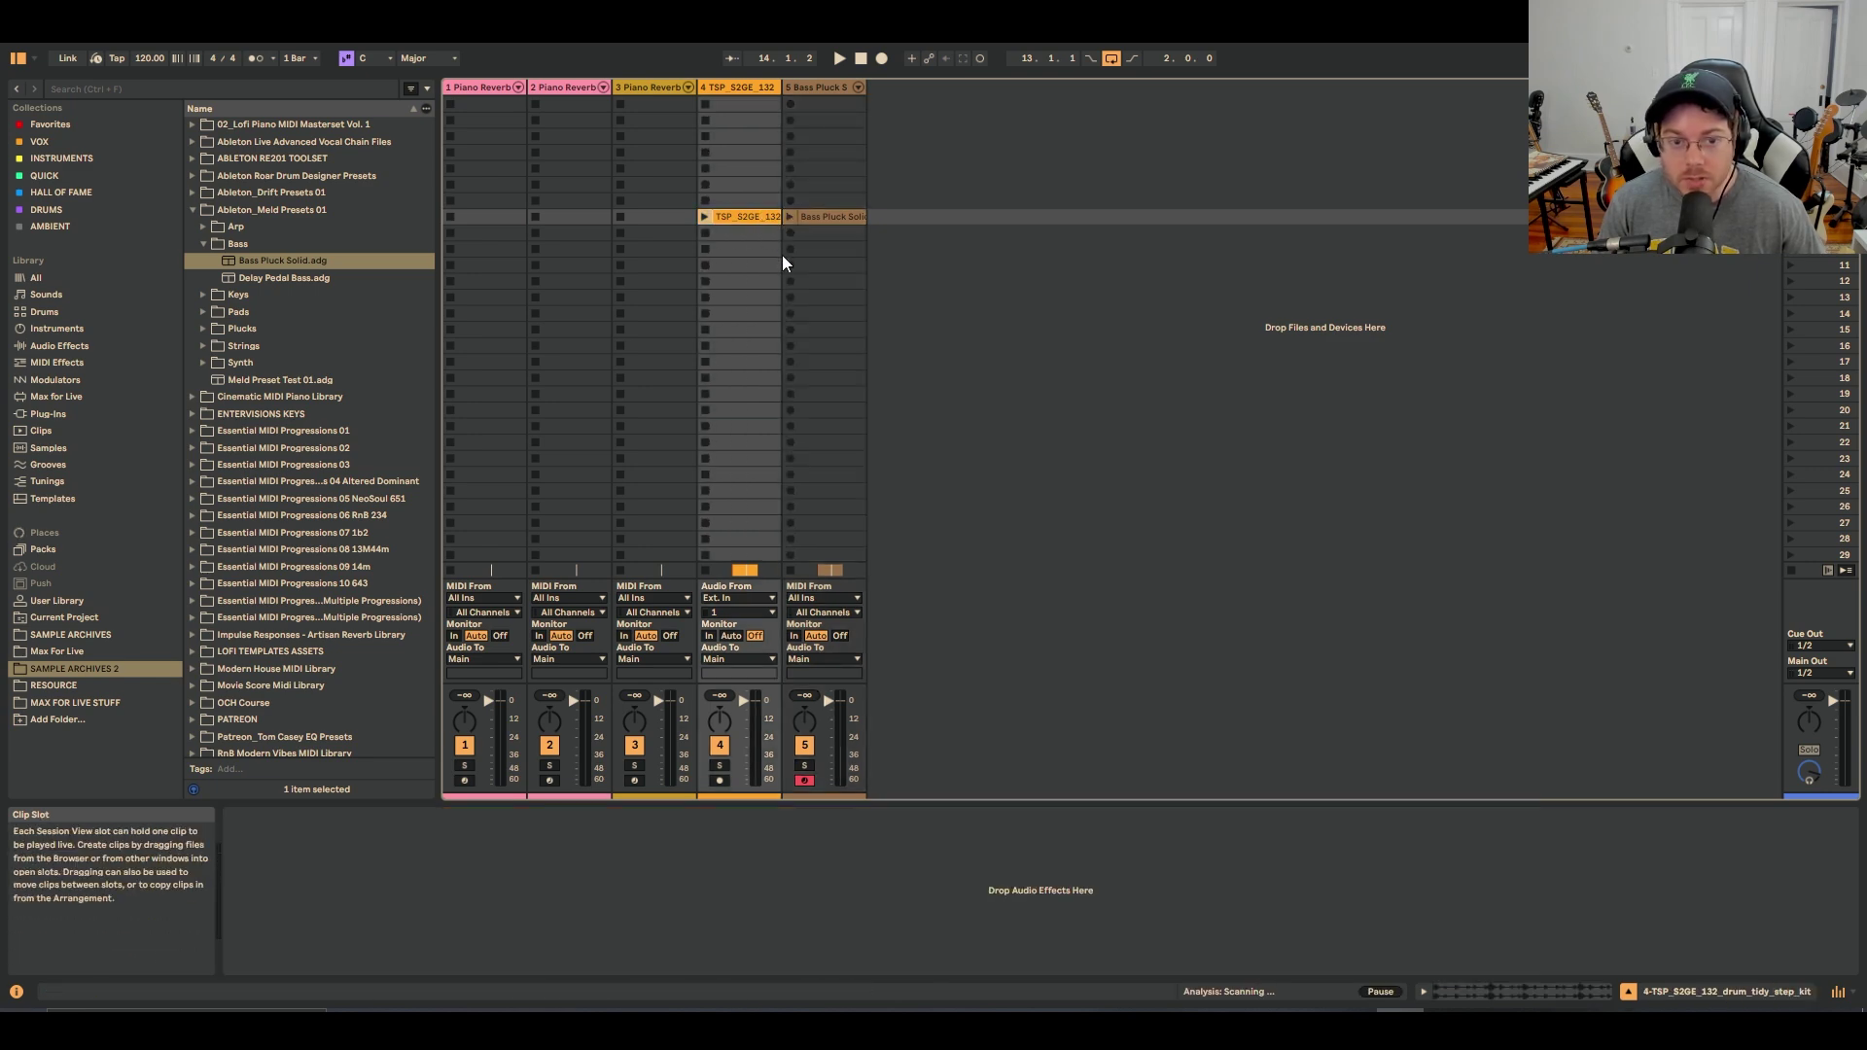
Copy the second take to the main lane in Arrangement View and consolidate its time to another new scene
key(Tab)
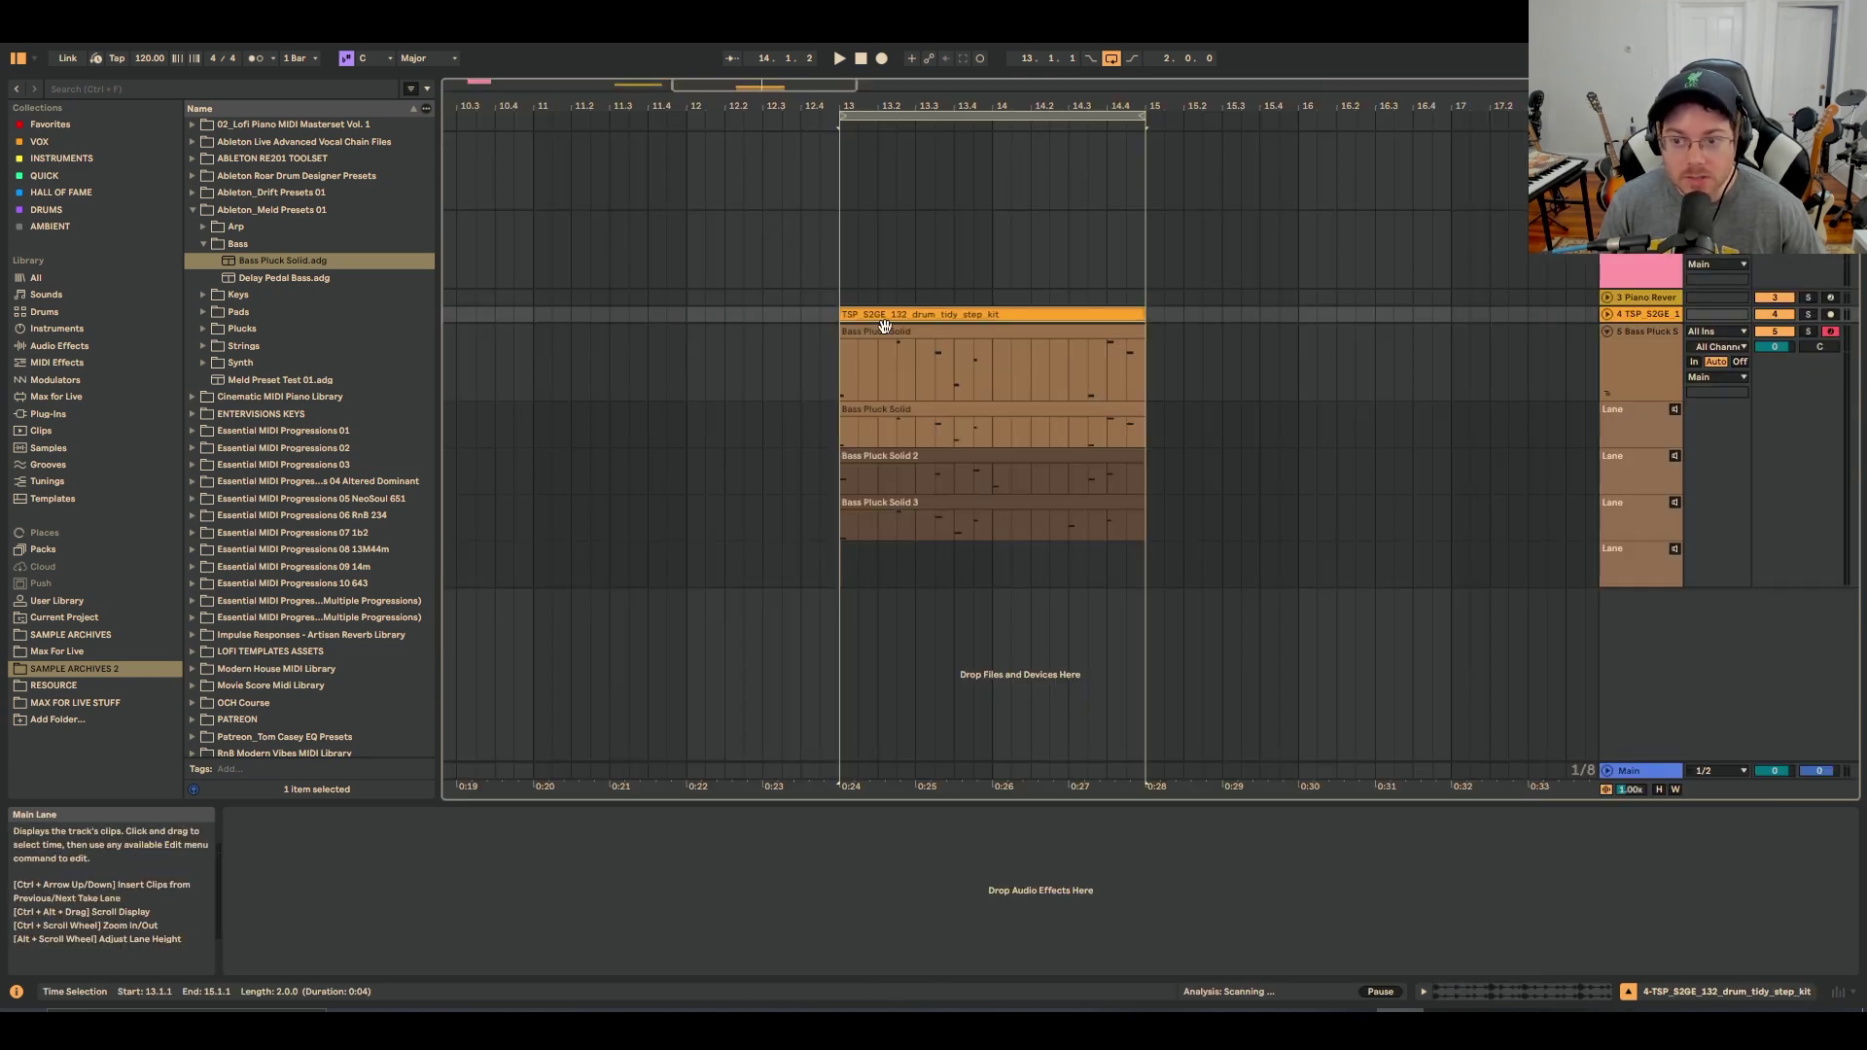
click(1007, 472)
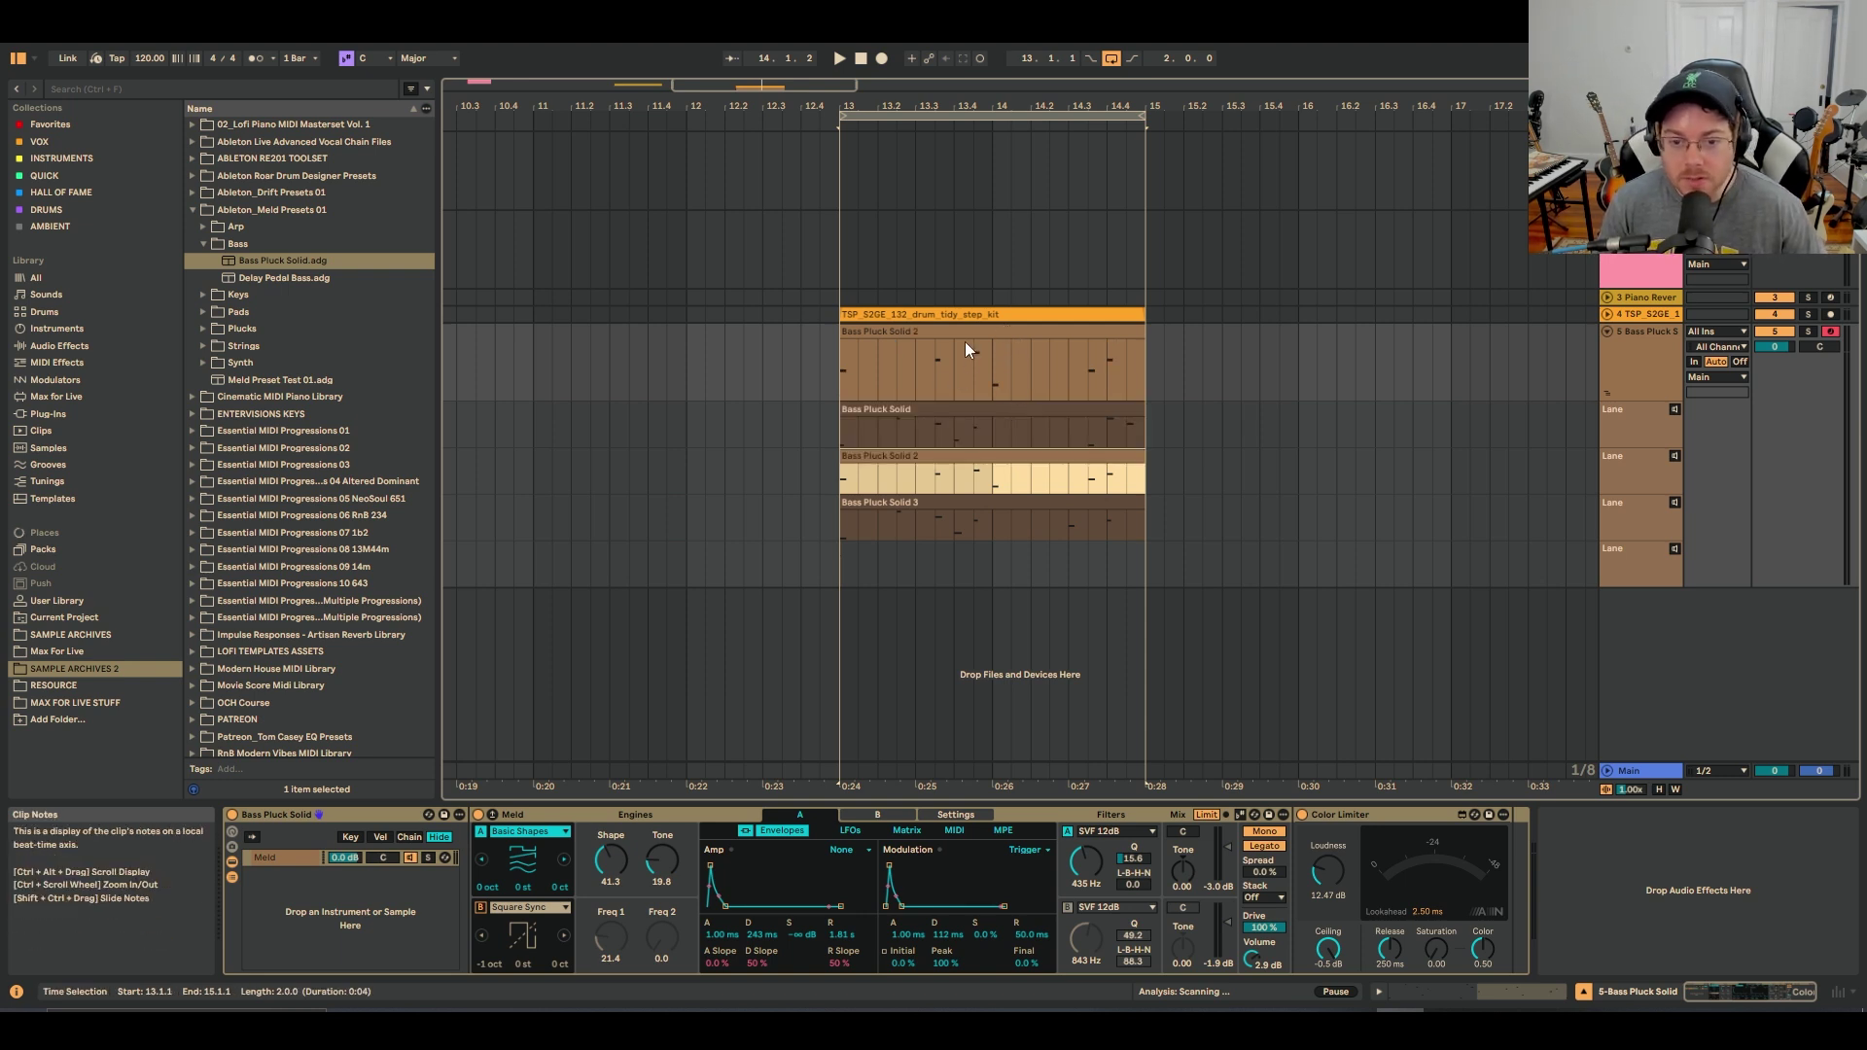
right_click(967, 338)
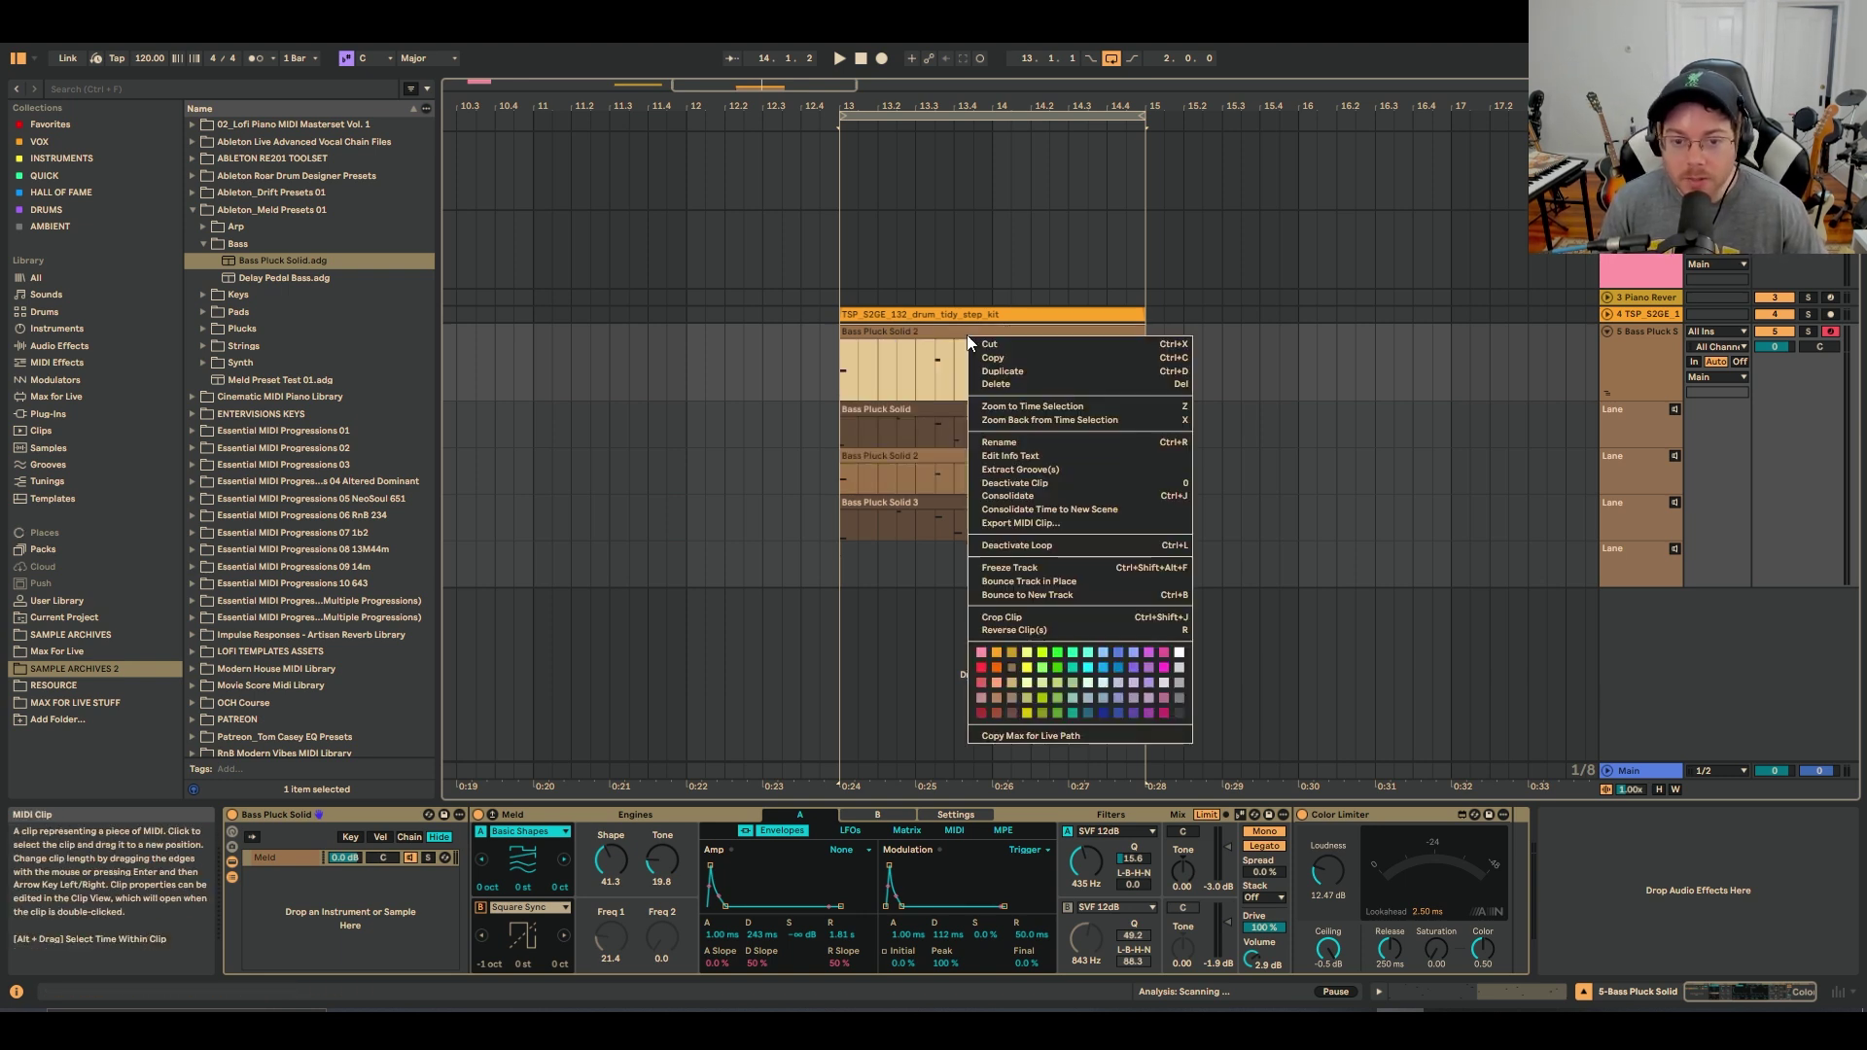
click(1005, 511)
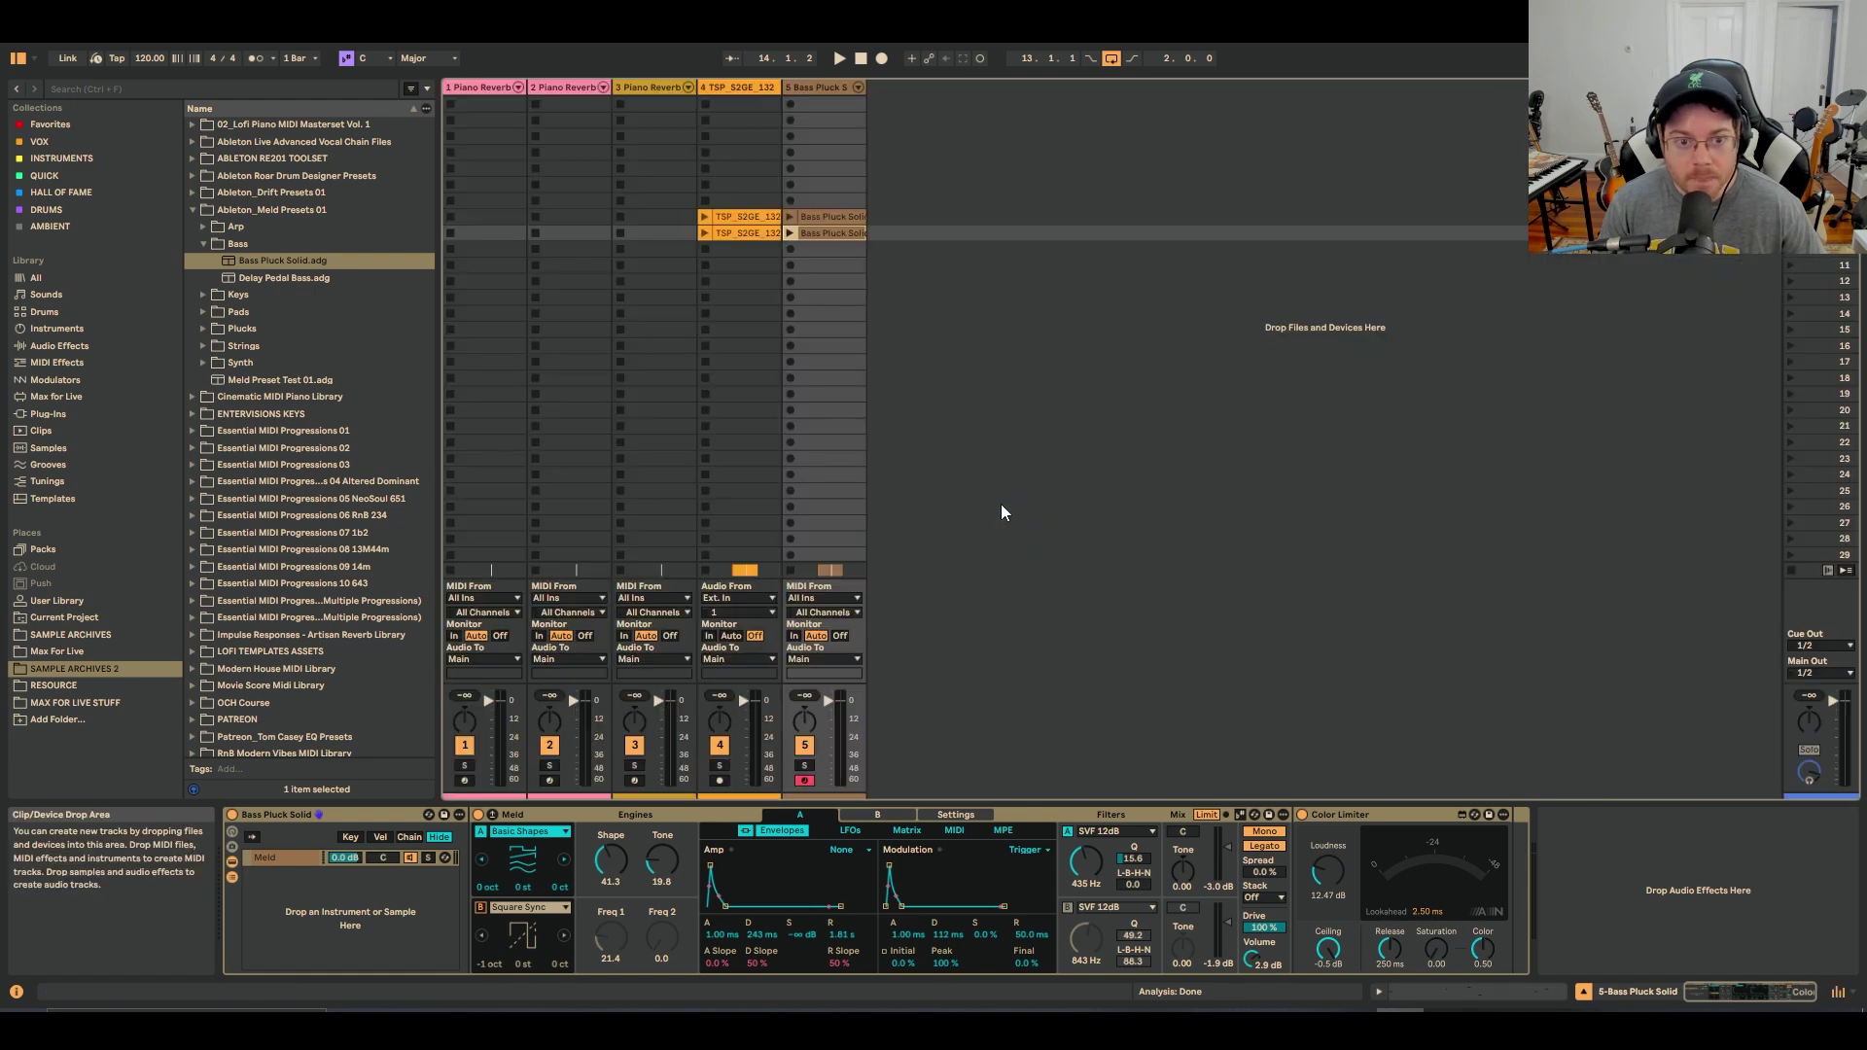
click(744, 238)
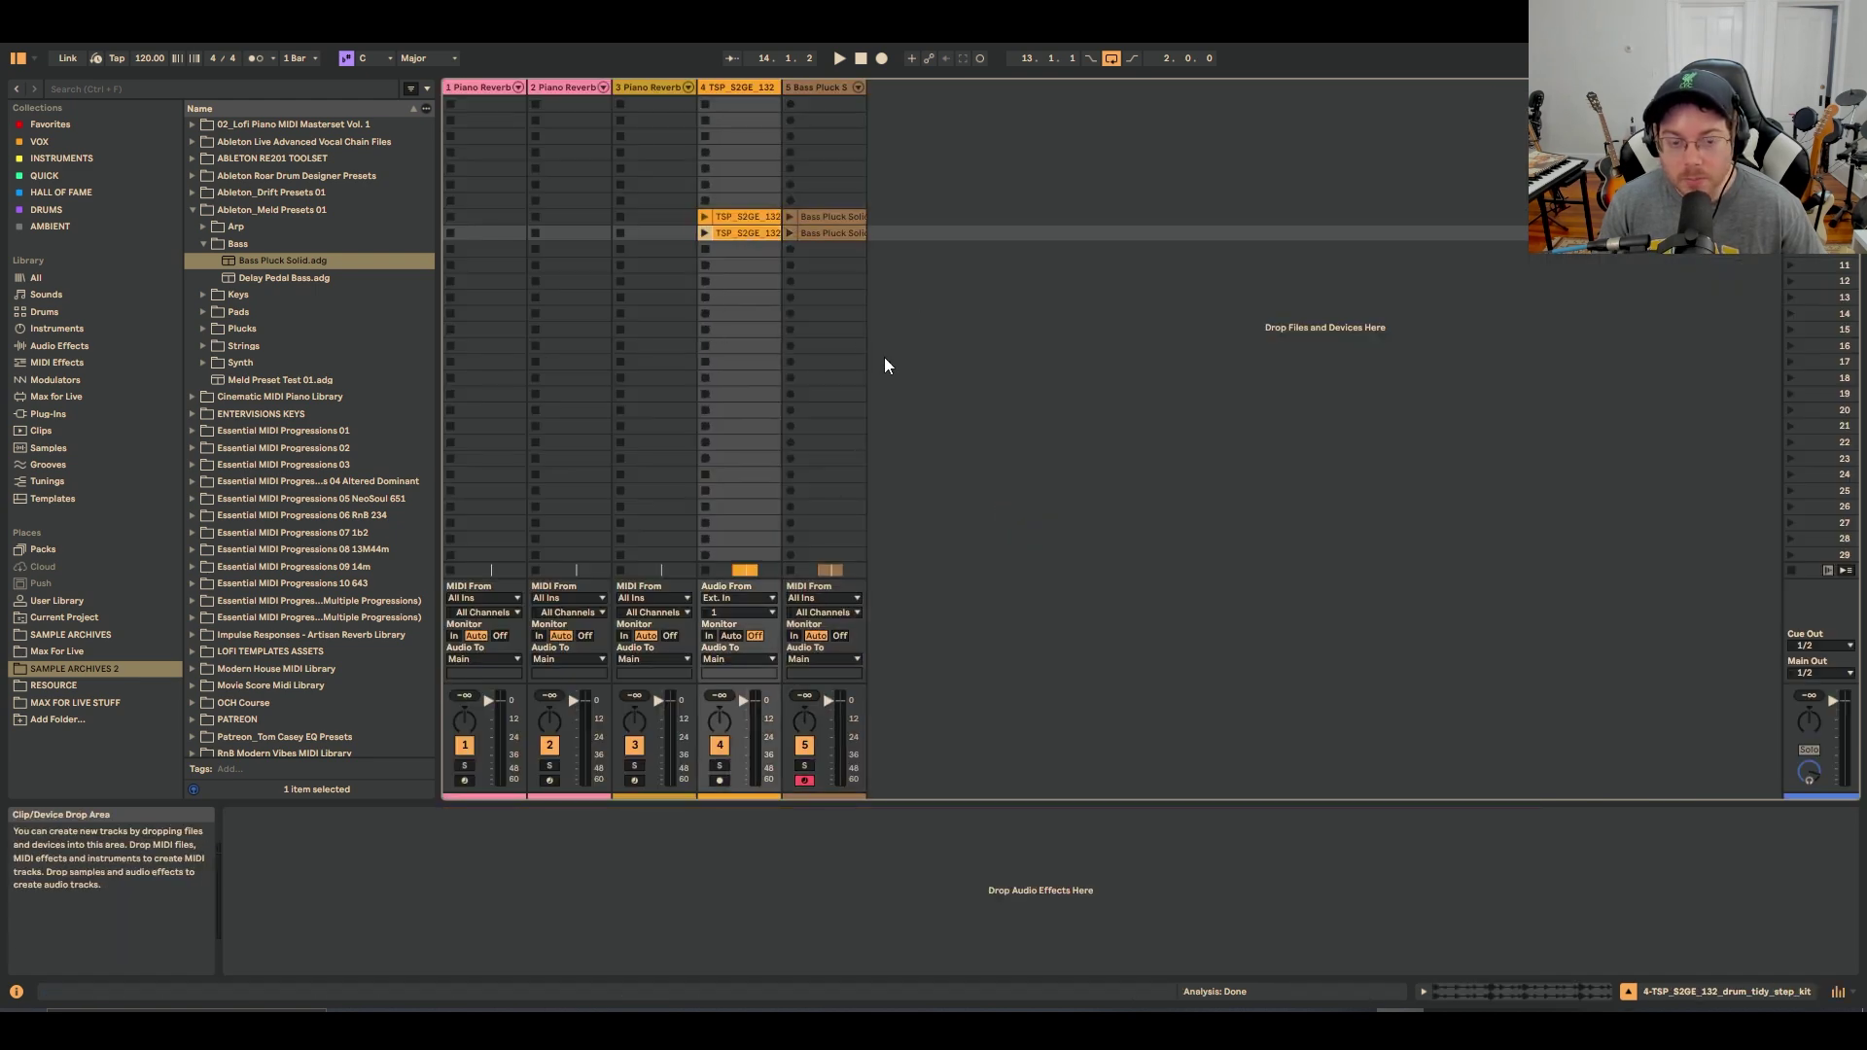
Consolidate the time of the second take's main-lane bass clip alone to a new scene, without drums, and check it in Session View
key(Tab)
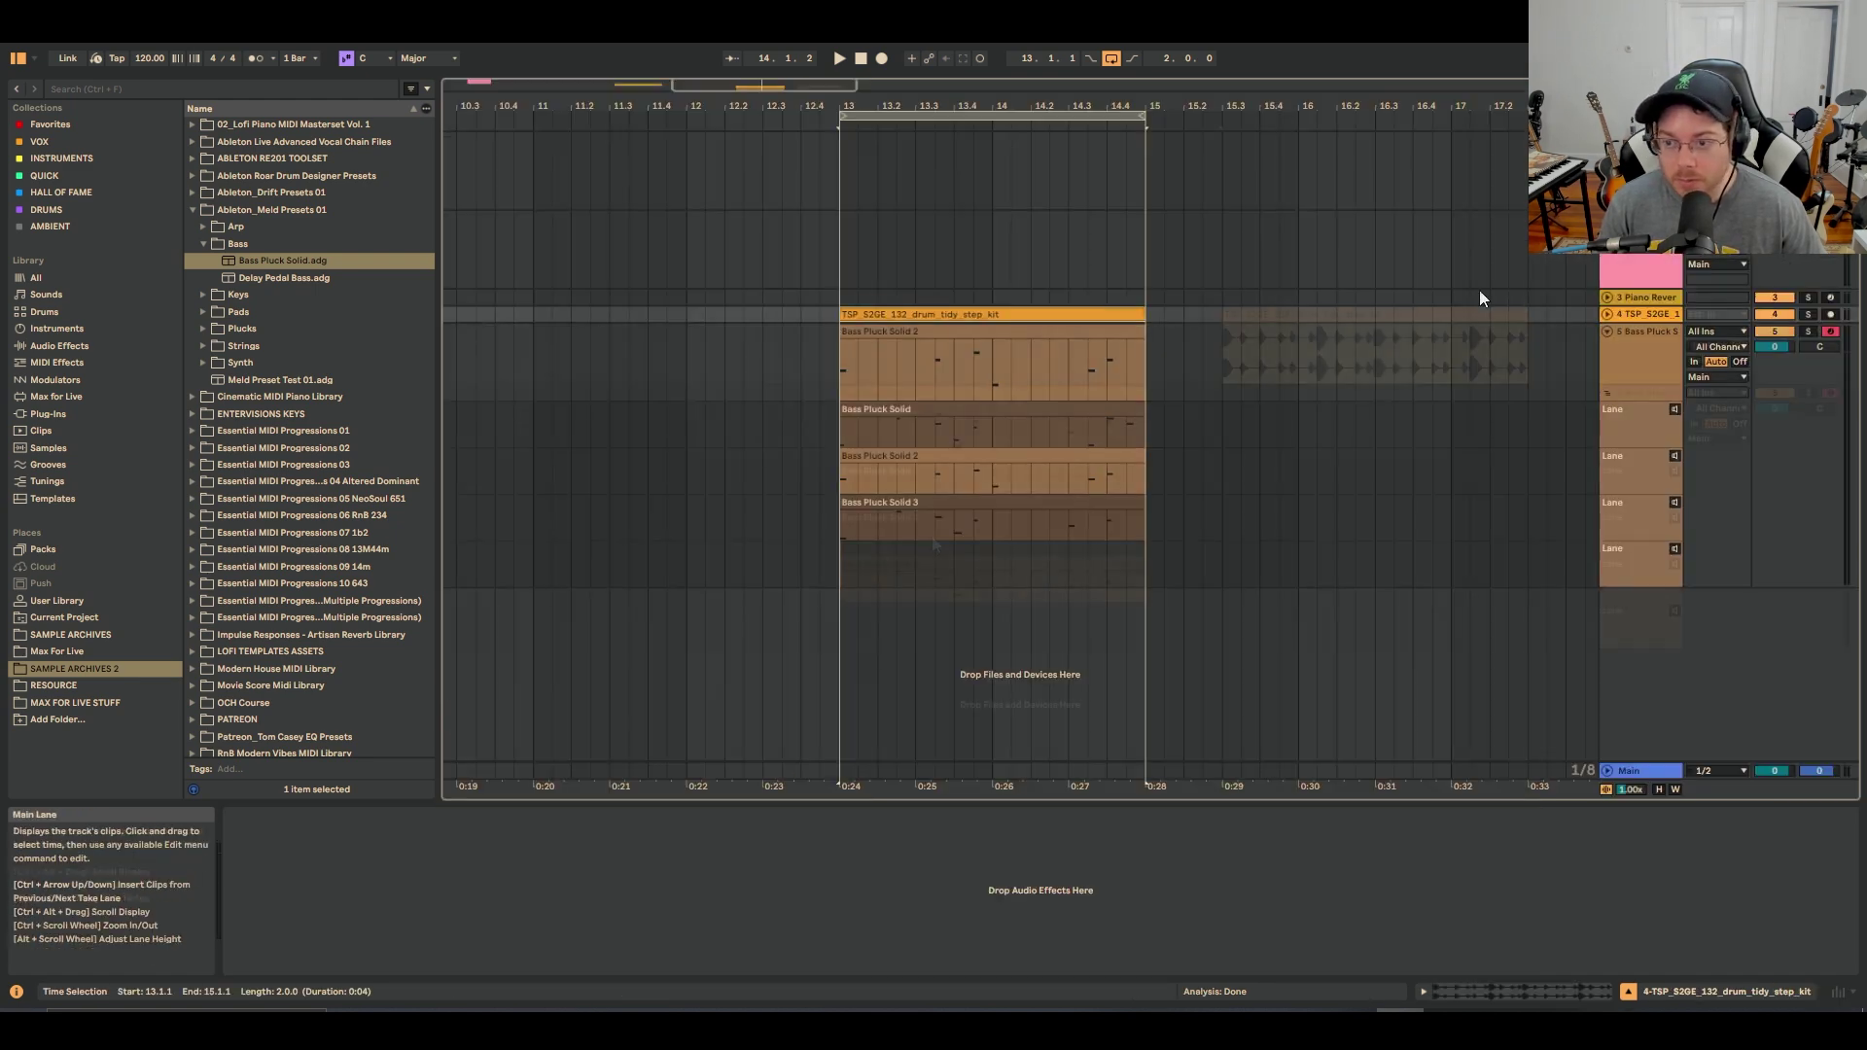
click(935, 516)
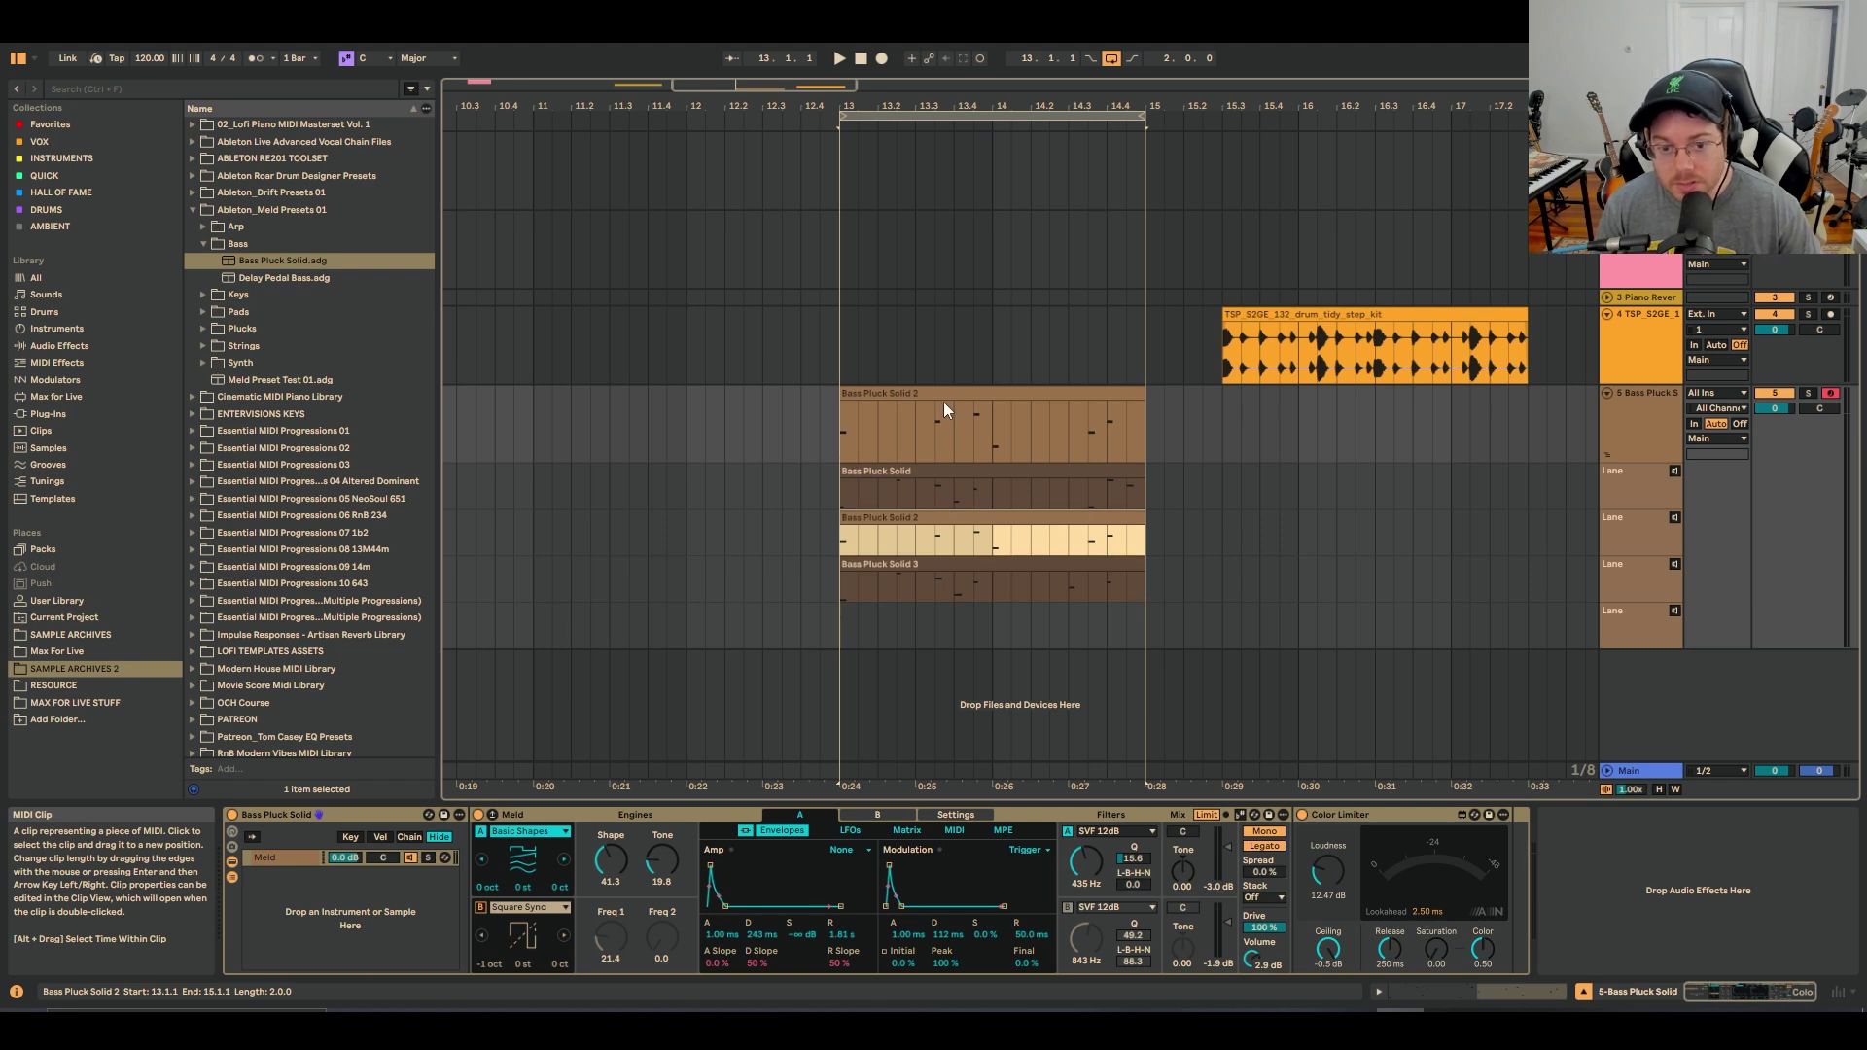
click(948, 392)
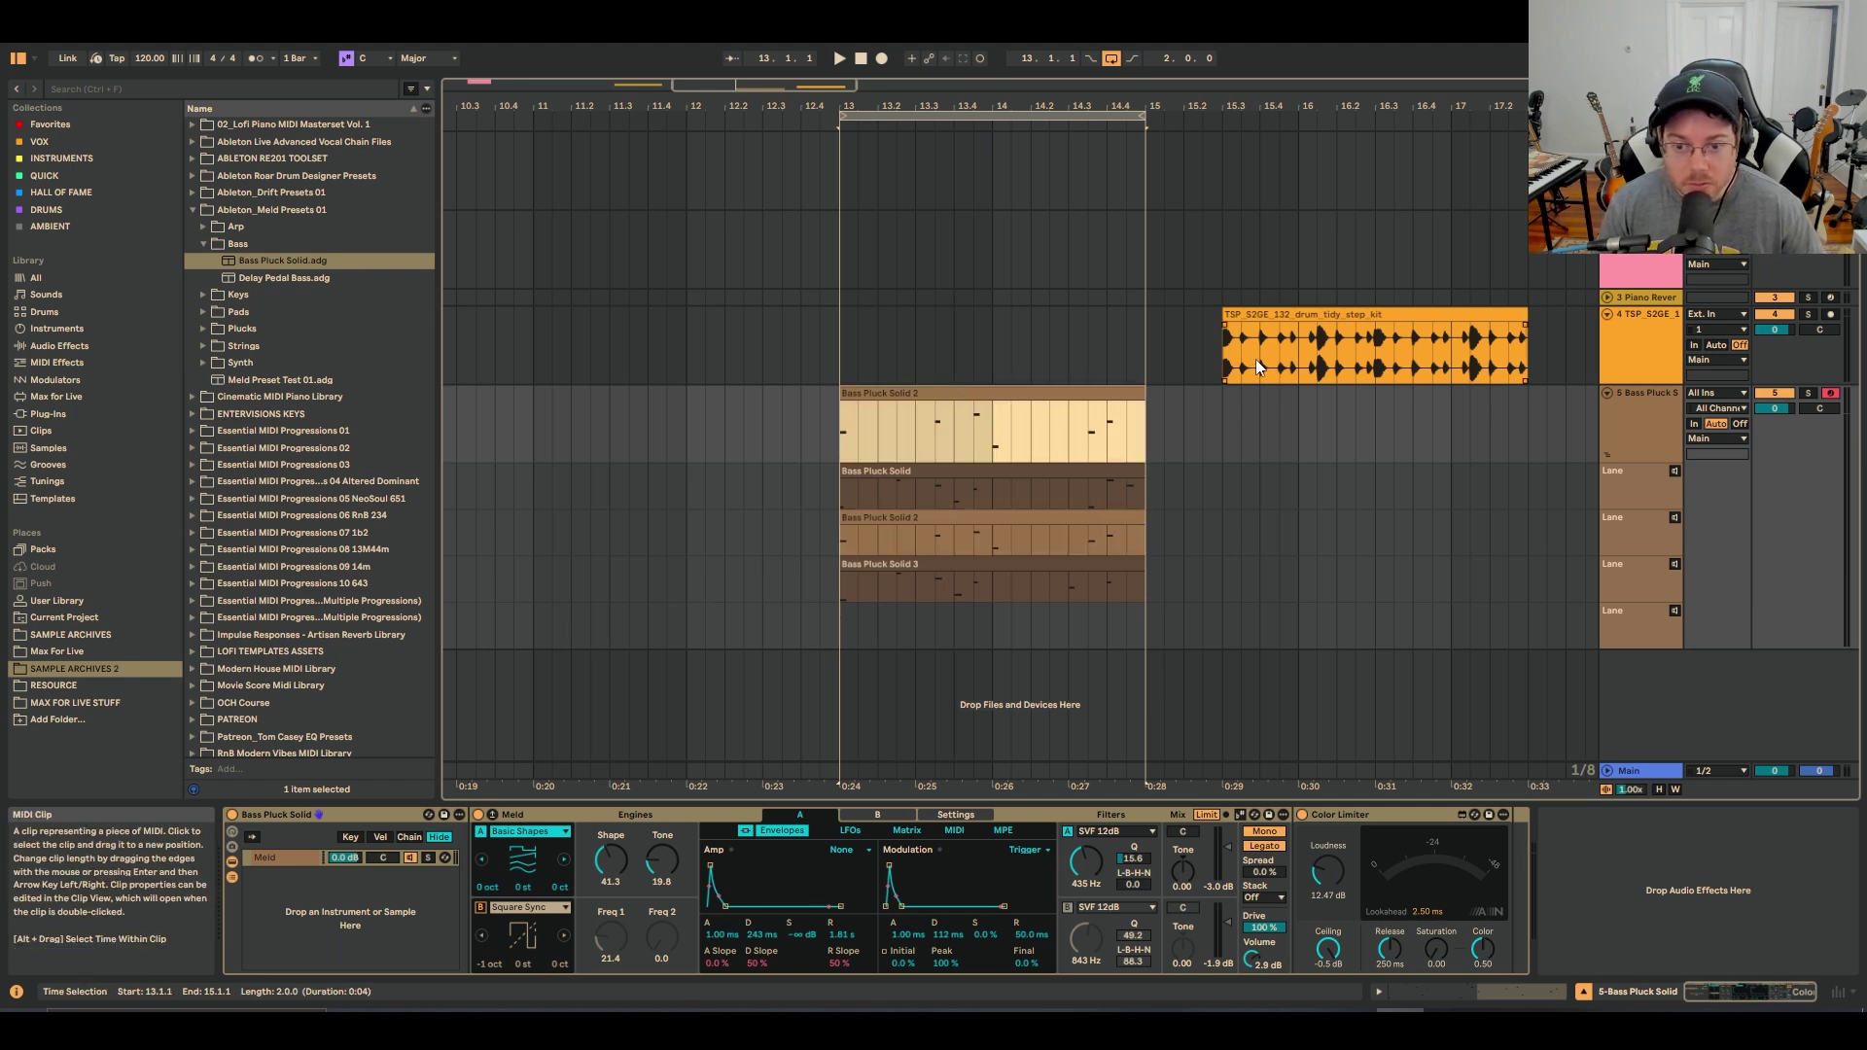
right_click(997, 394)
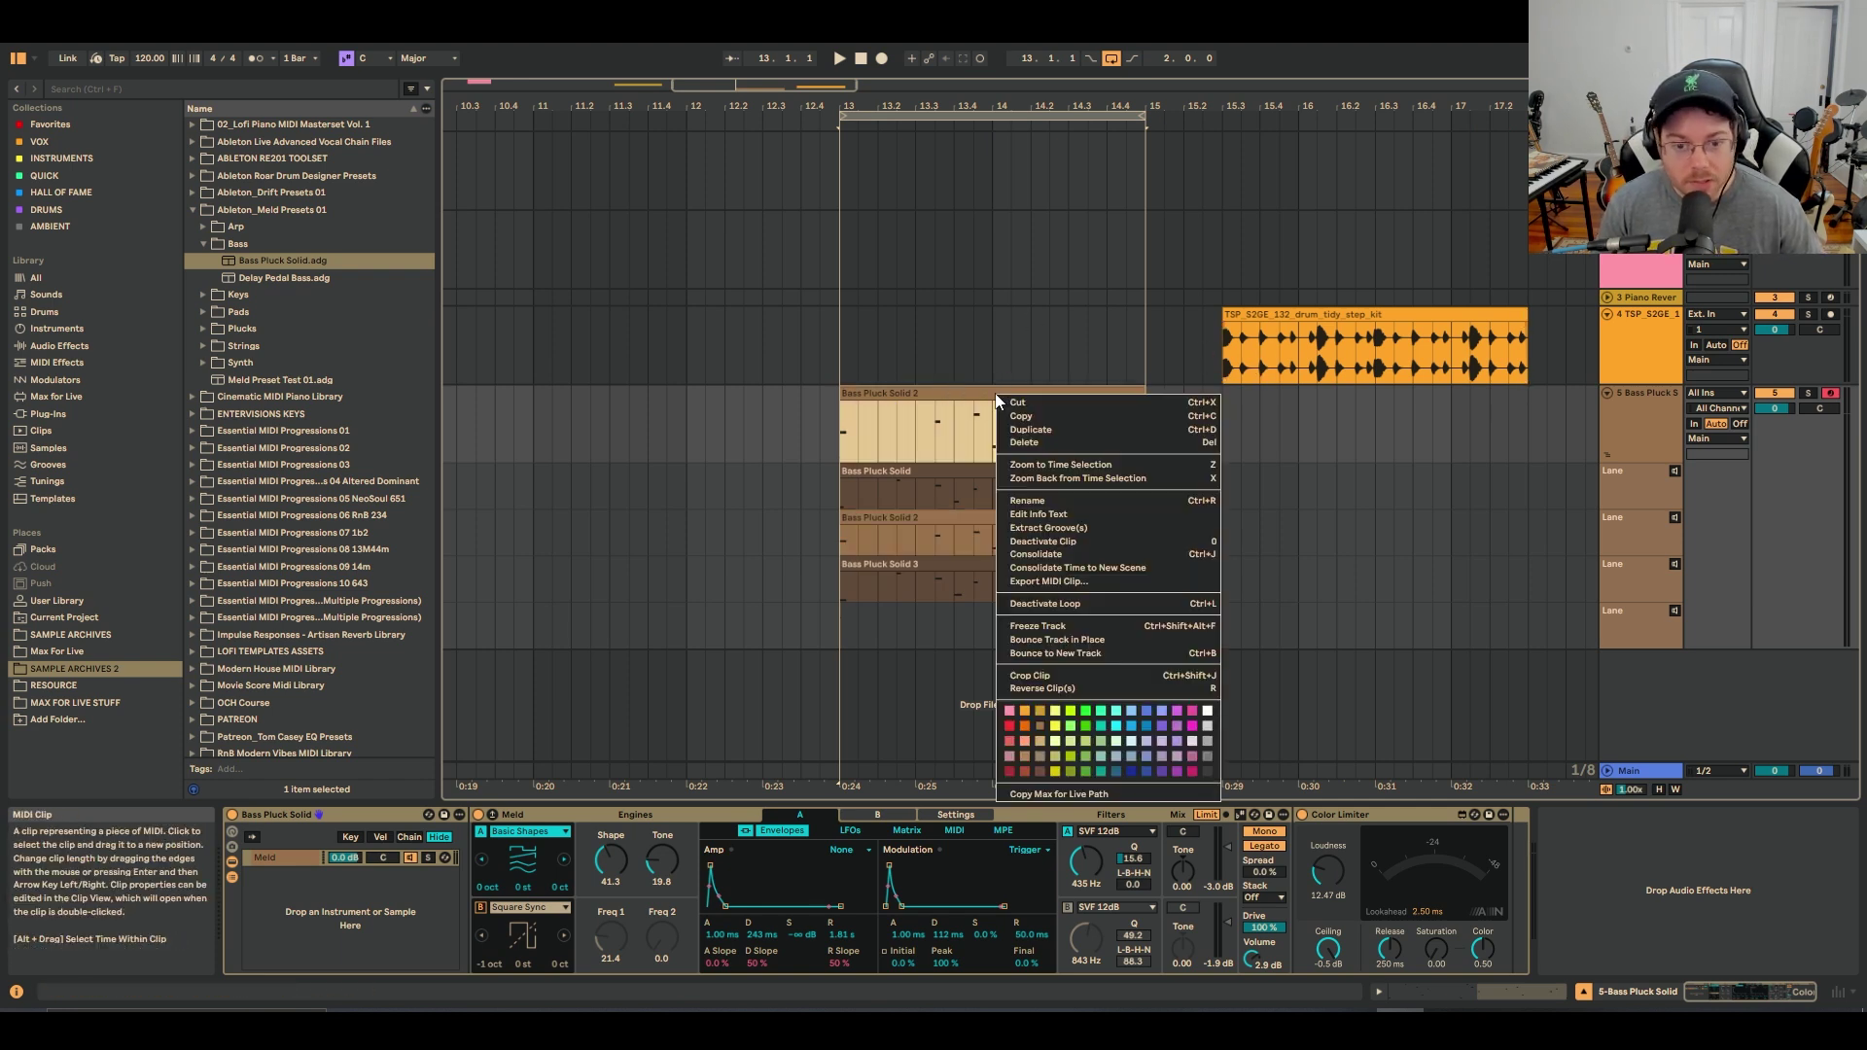
click(1032, 567)
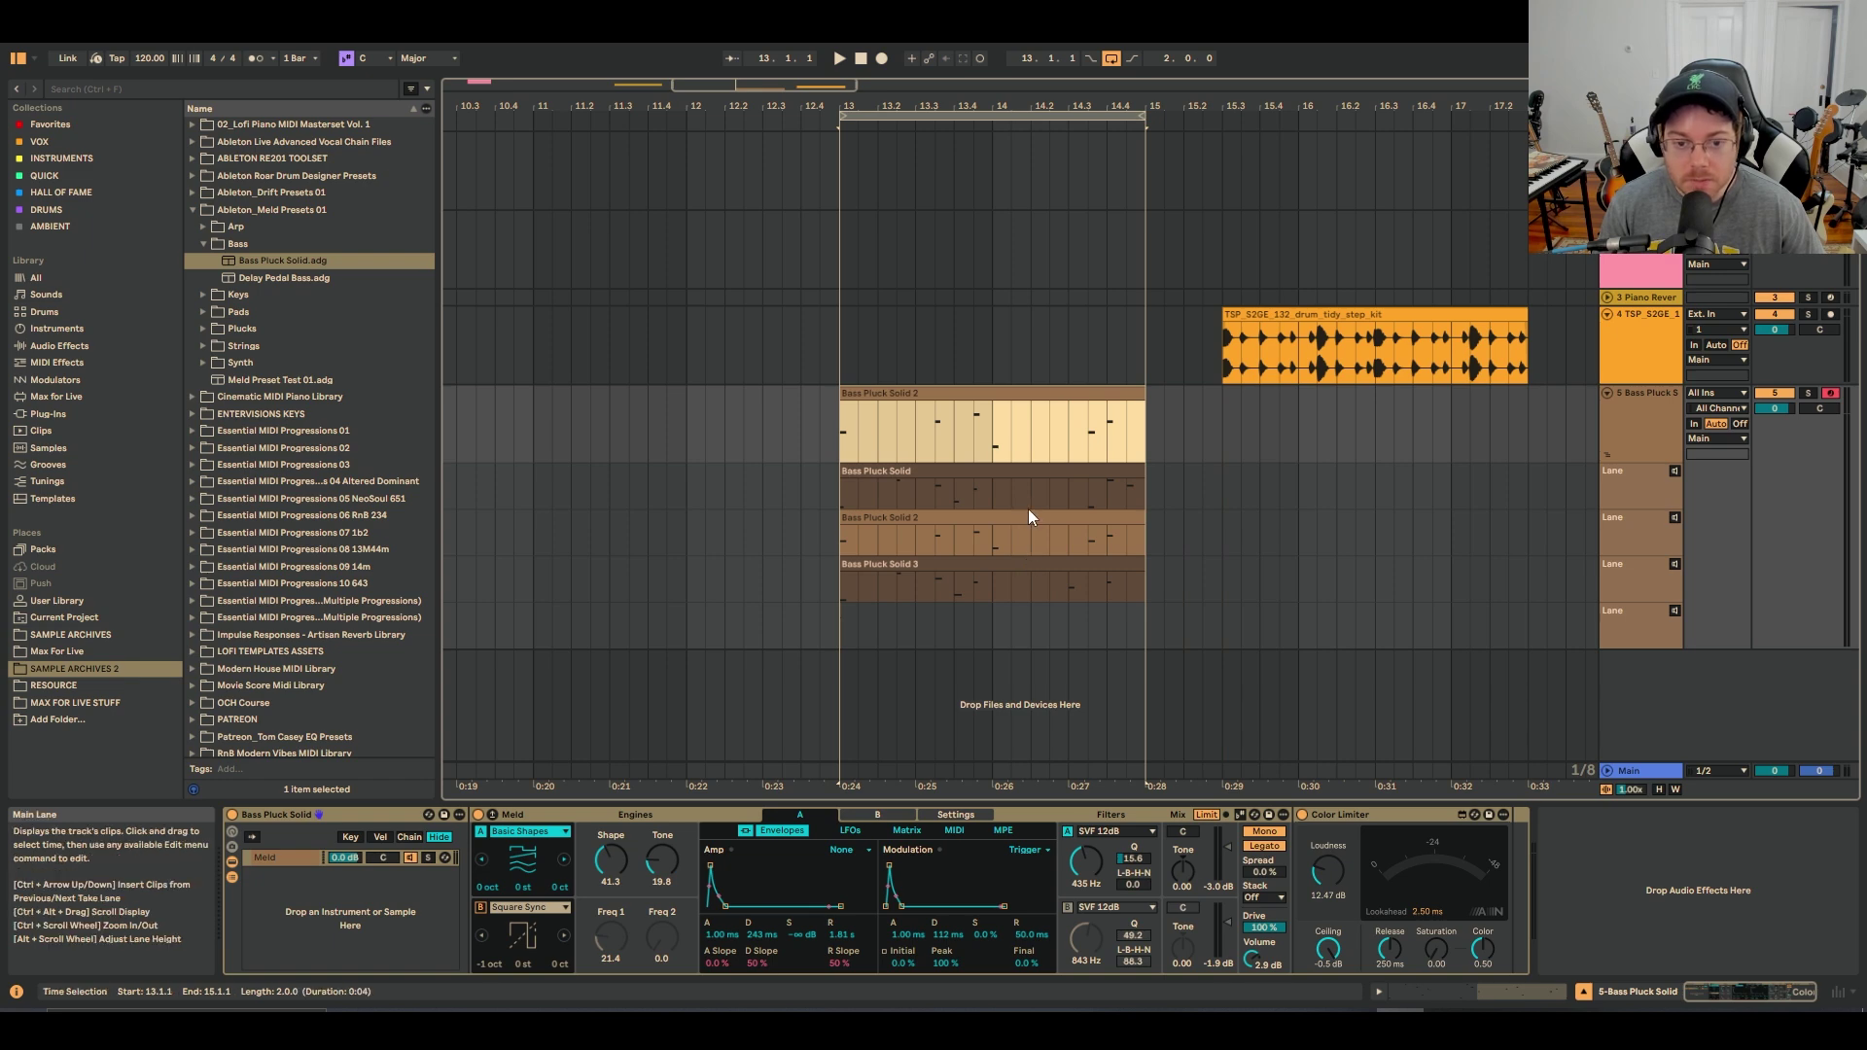
key(Tab)
key(Tab)
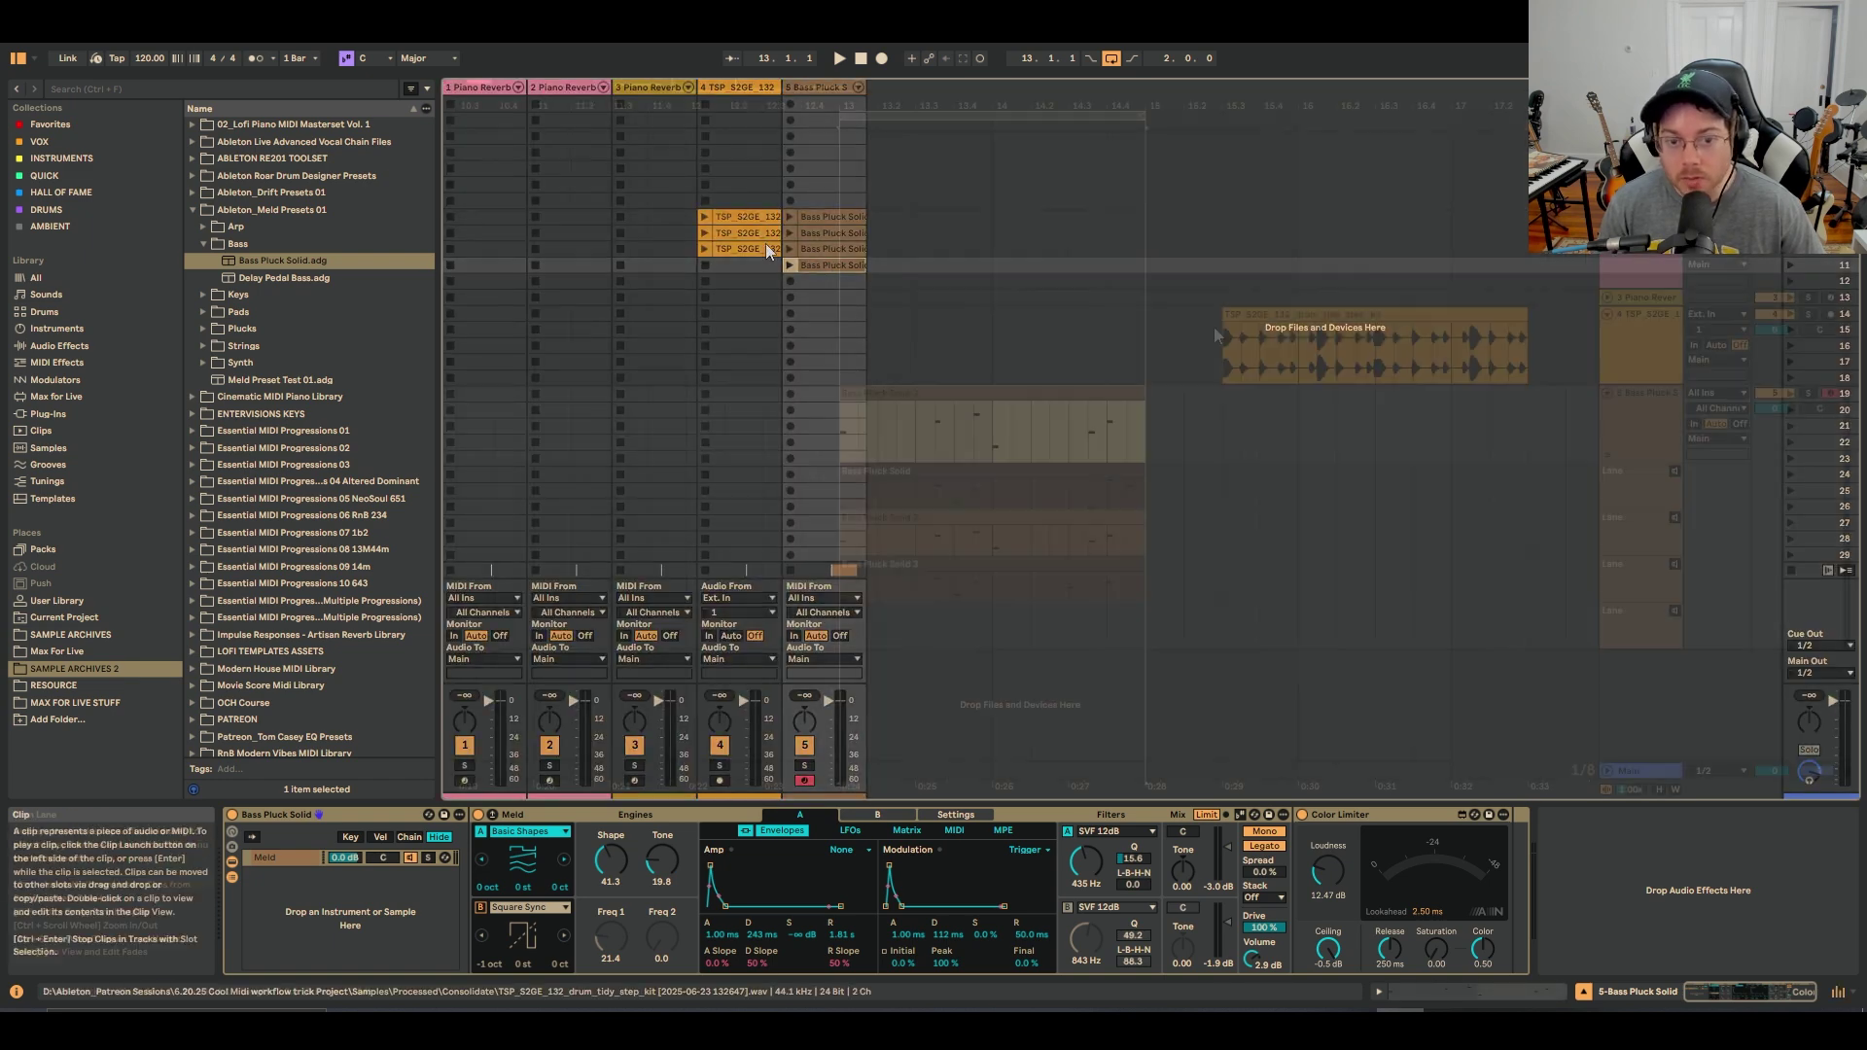
Move the drum clip back to bar 13 and copy the third take, Bass Pluck Solid 3, to the bass track's main lane
drag(908, 325, 909, 327)
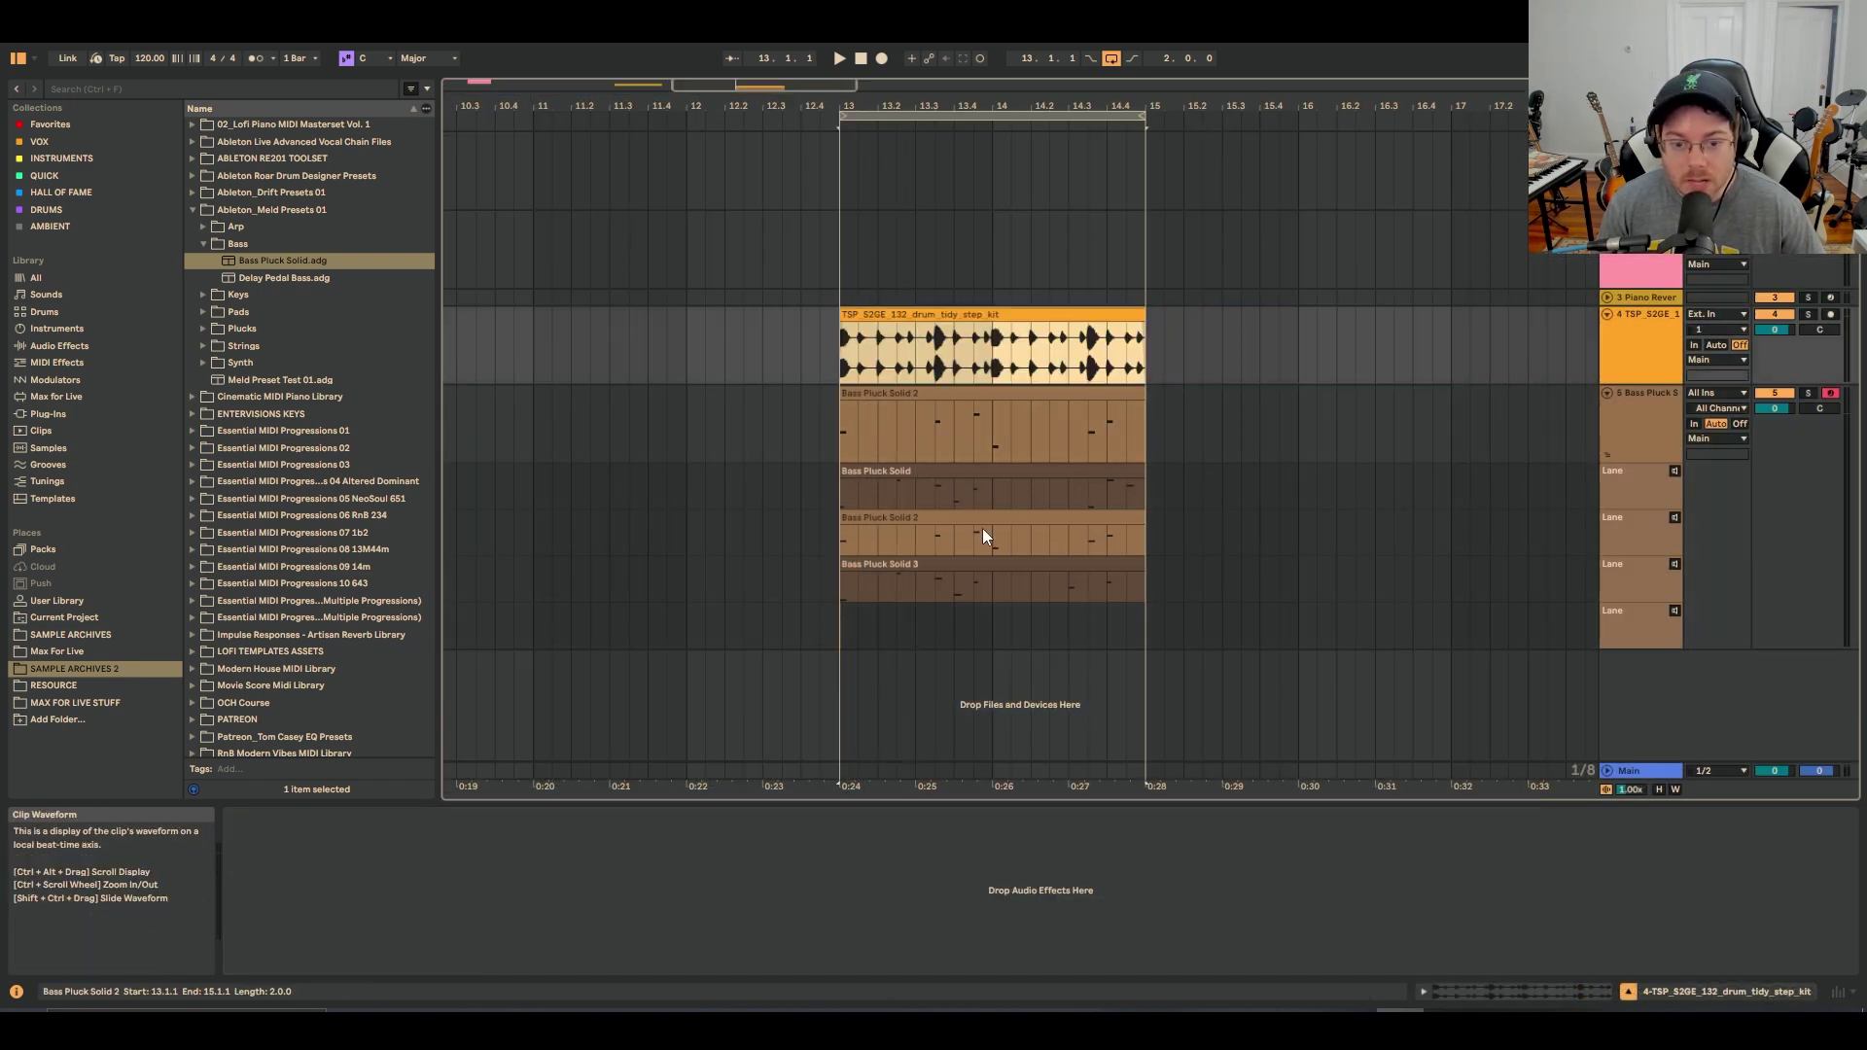
click(982, 565)
key(Return)
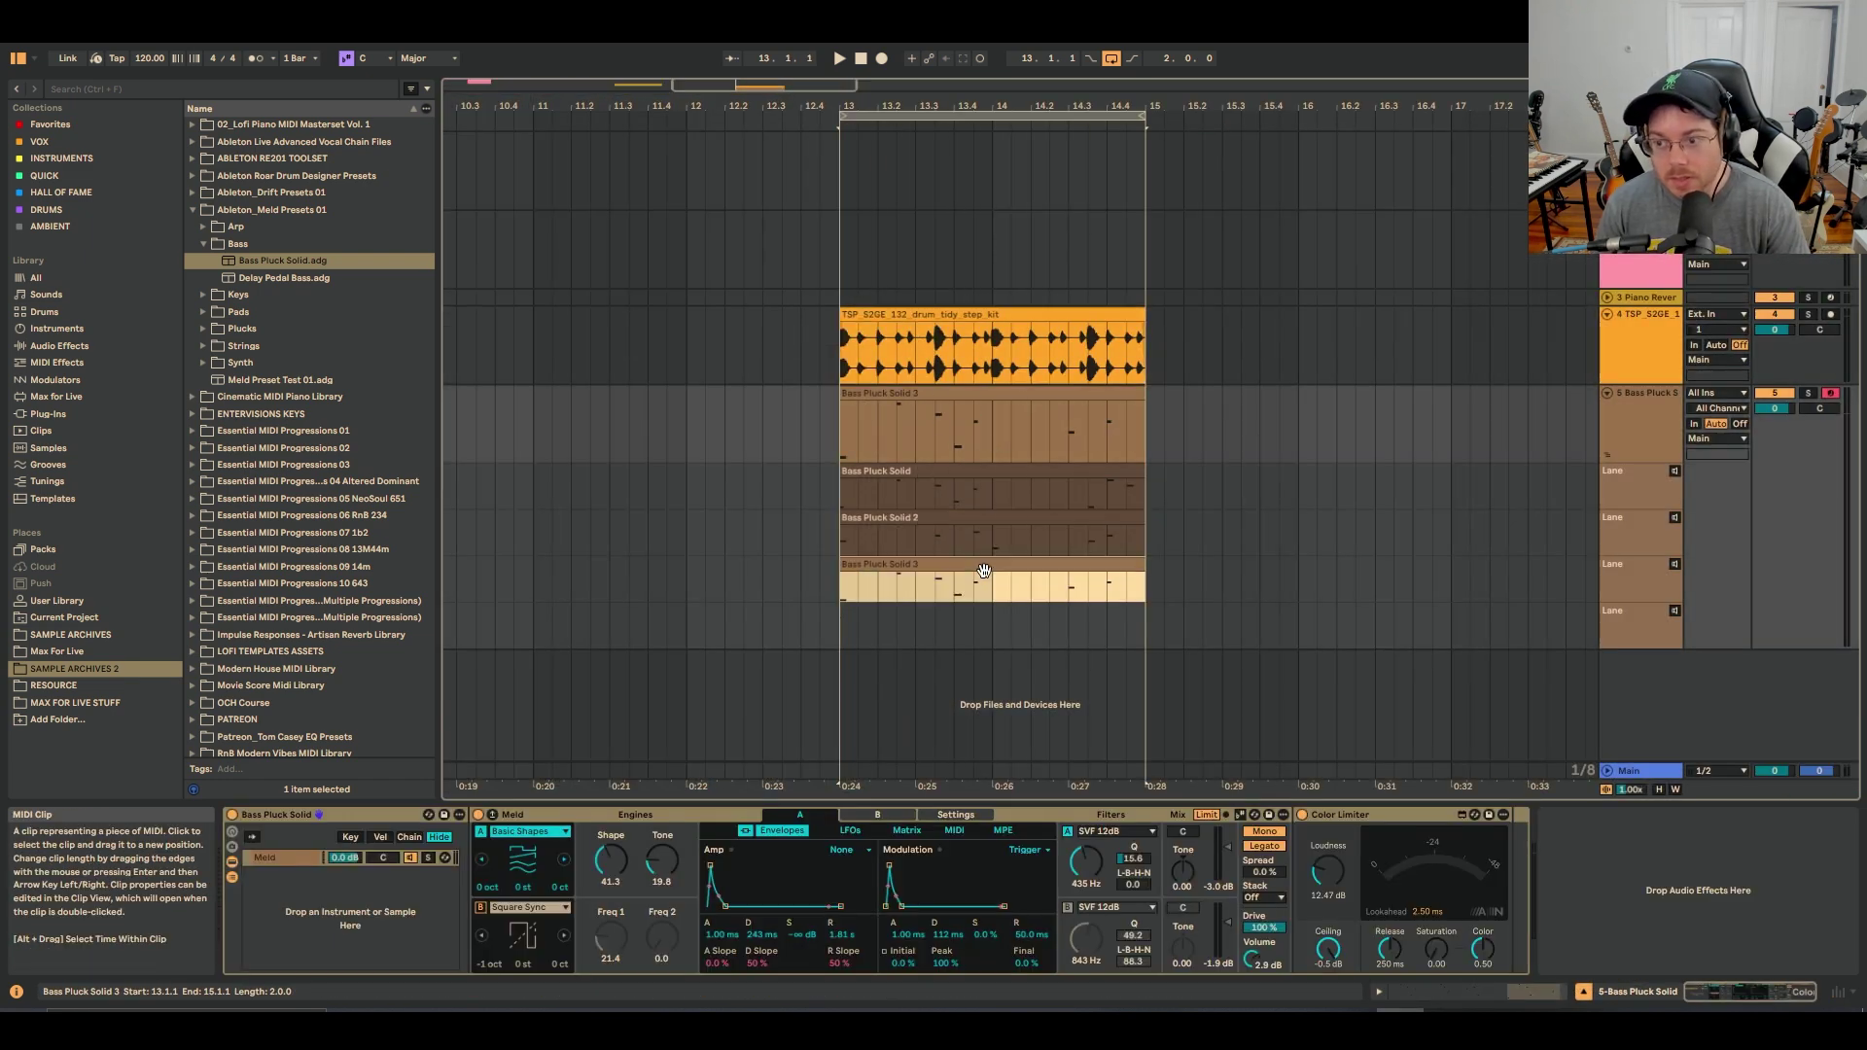
Consolidate the time of the third take's main-lane clip to a new scene together with the drums and check it in Session View
click(968, 398)
right_click(970, 396)
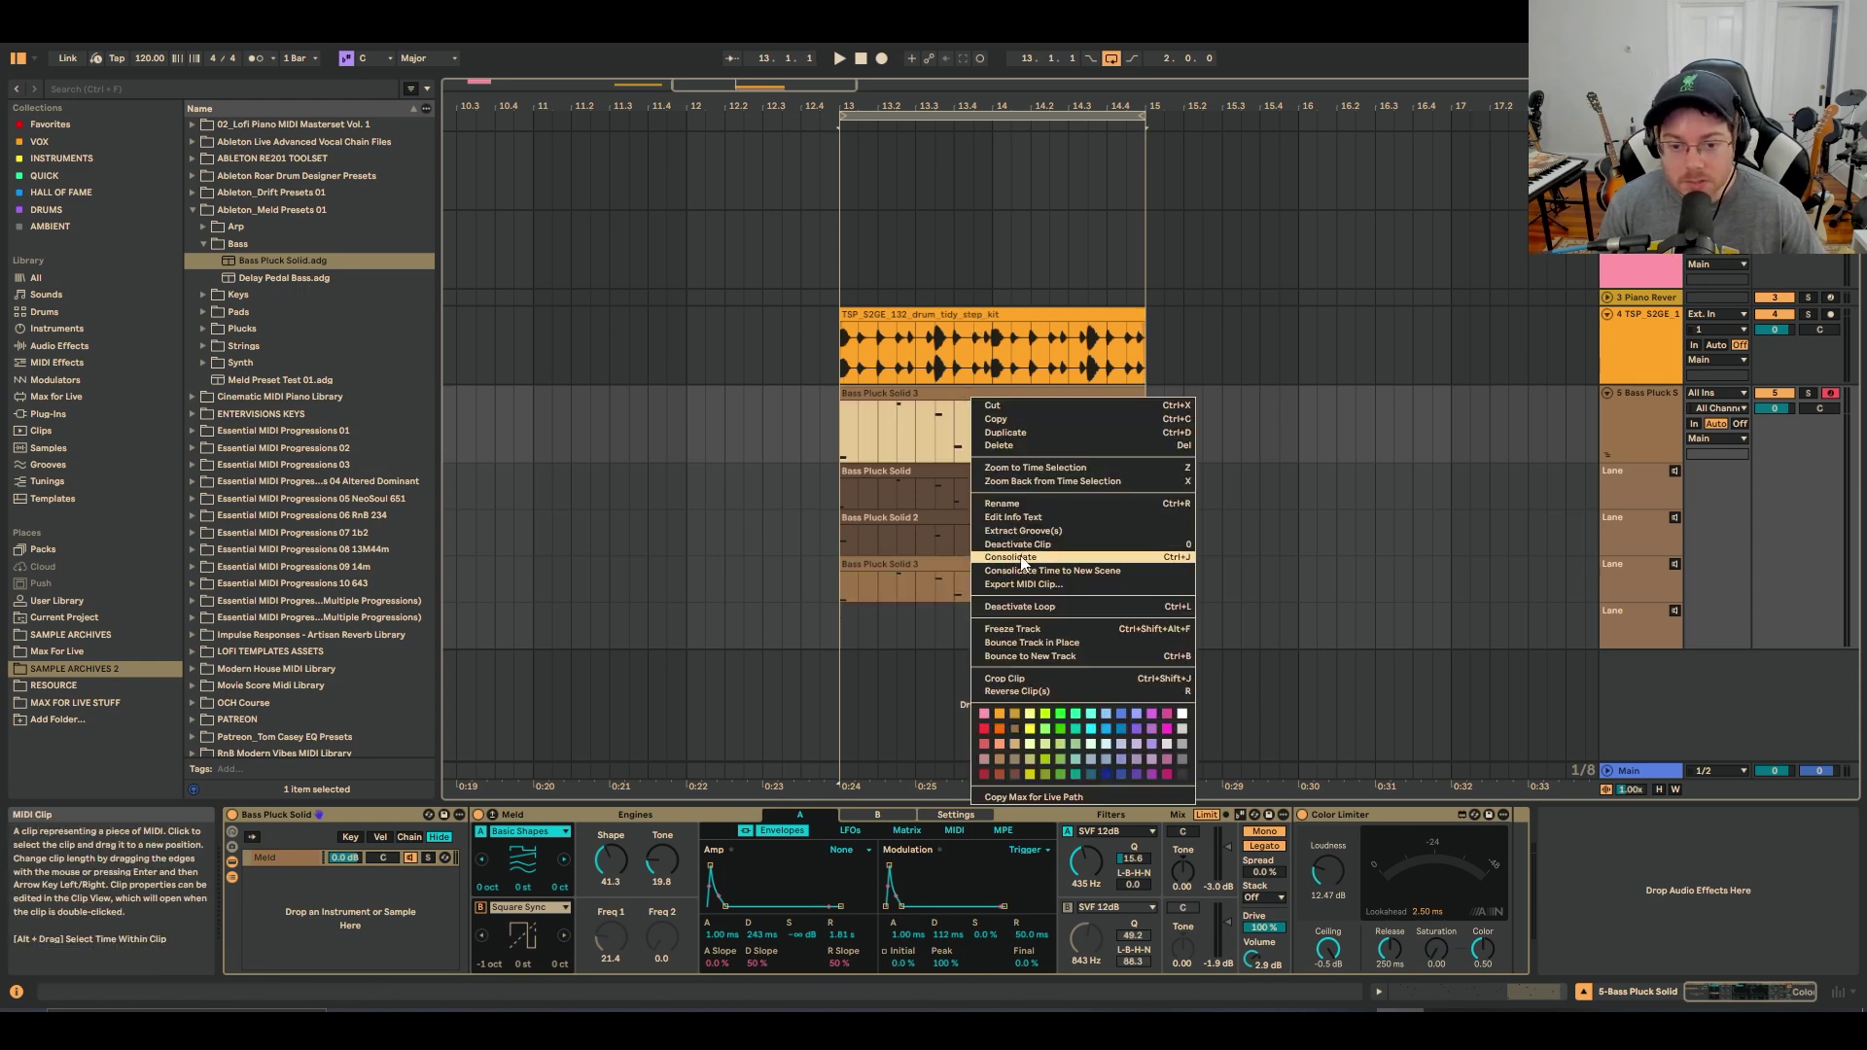
click(1021, 568)
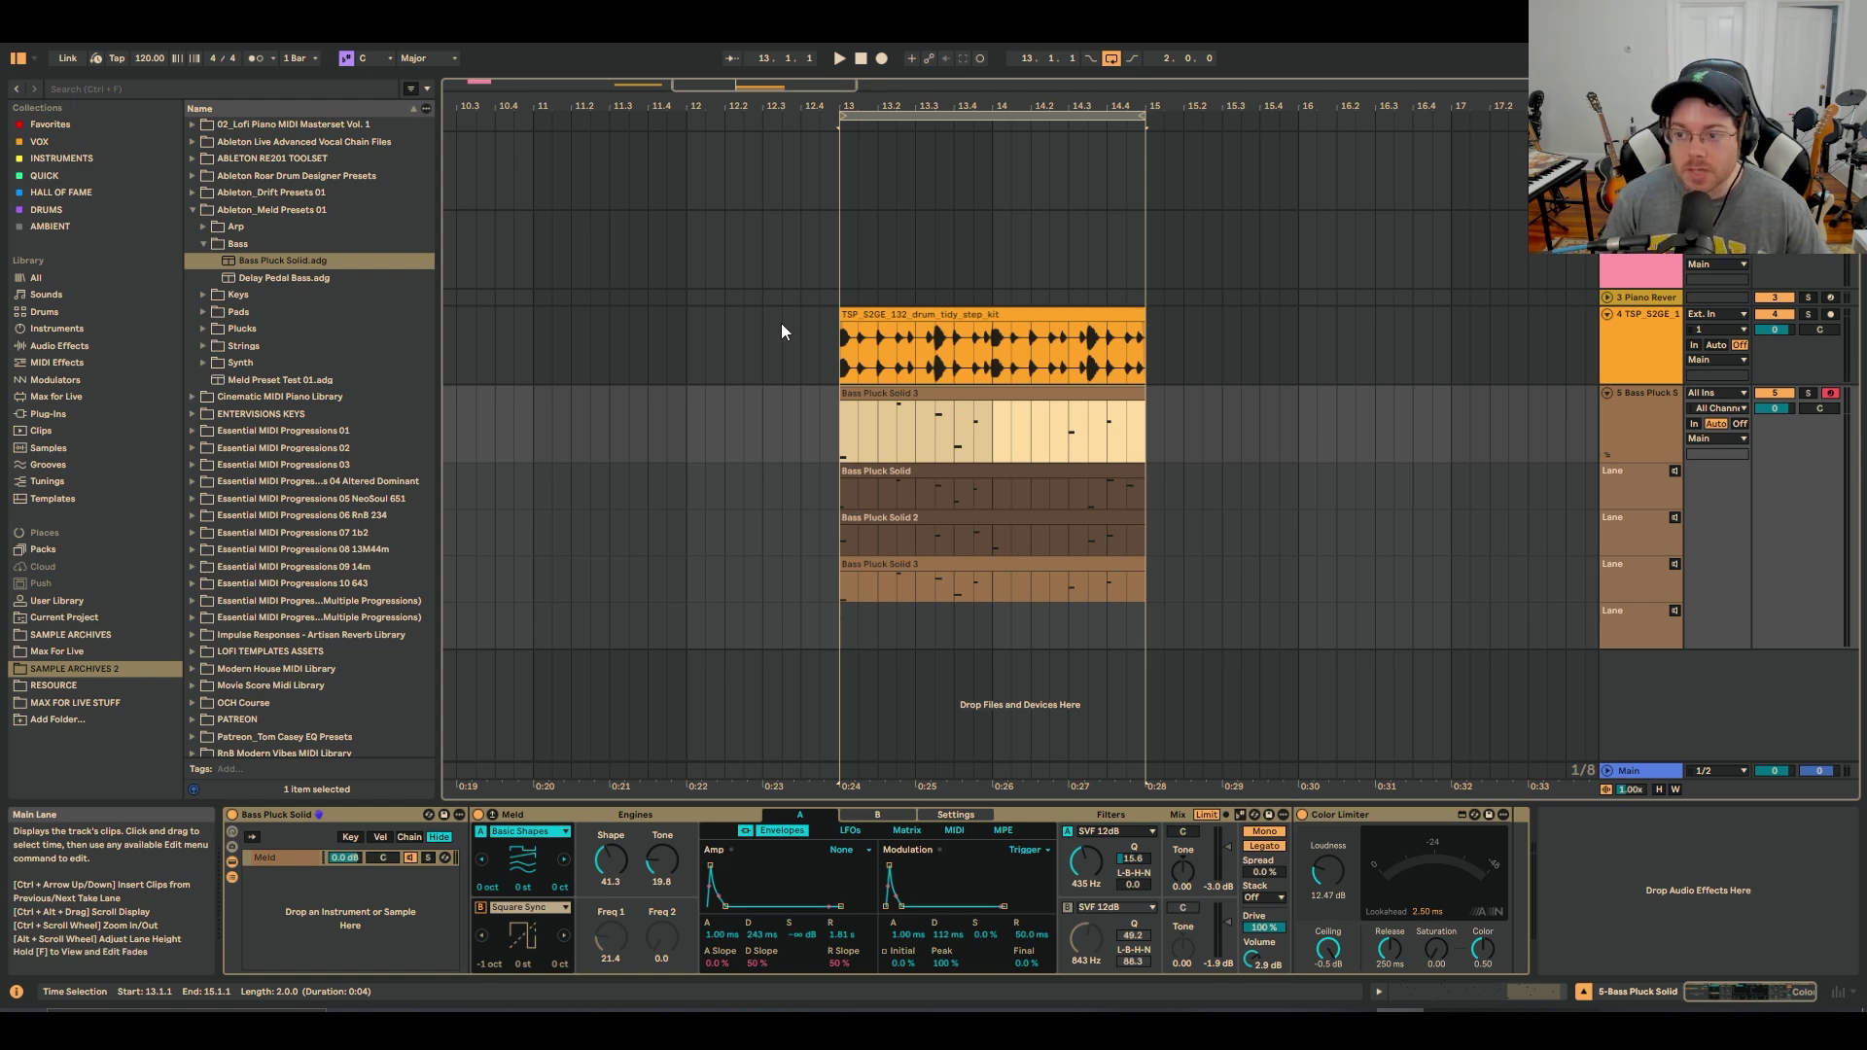
click(1638, 336)
click(1634, 400)
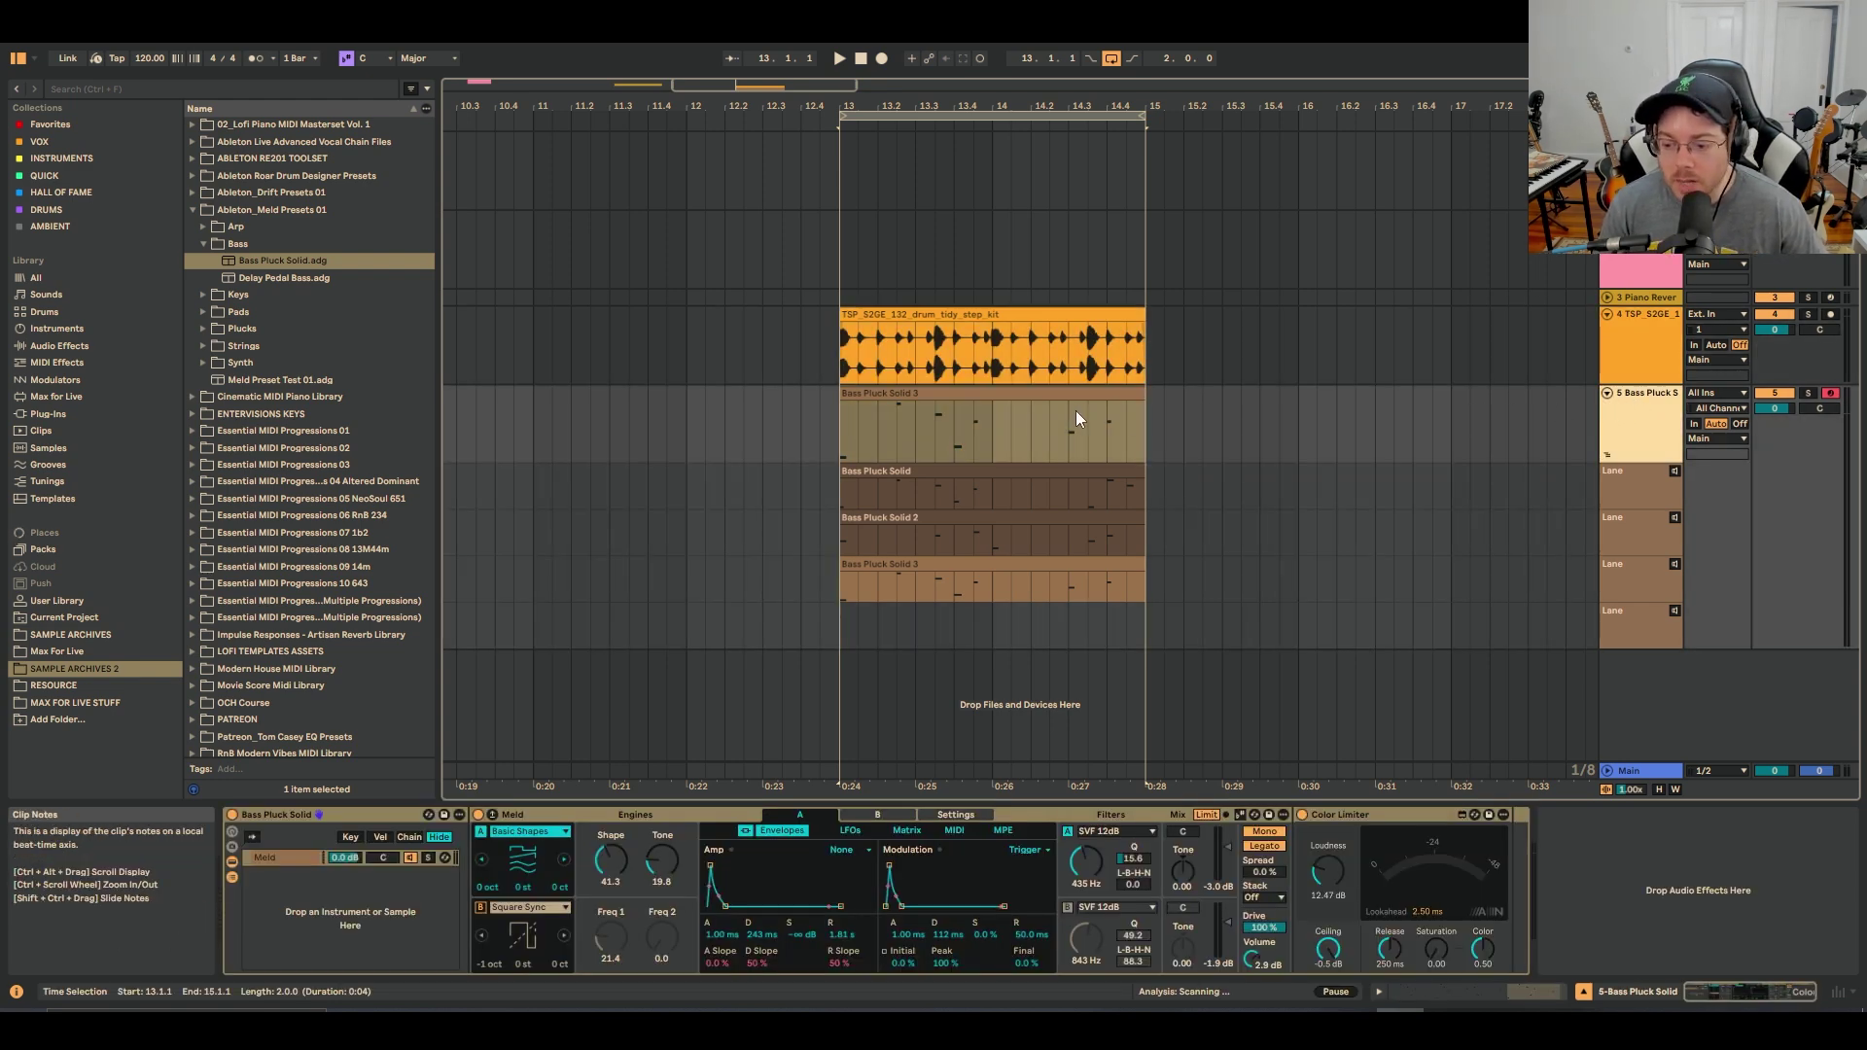
key(Tab)
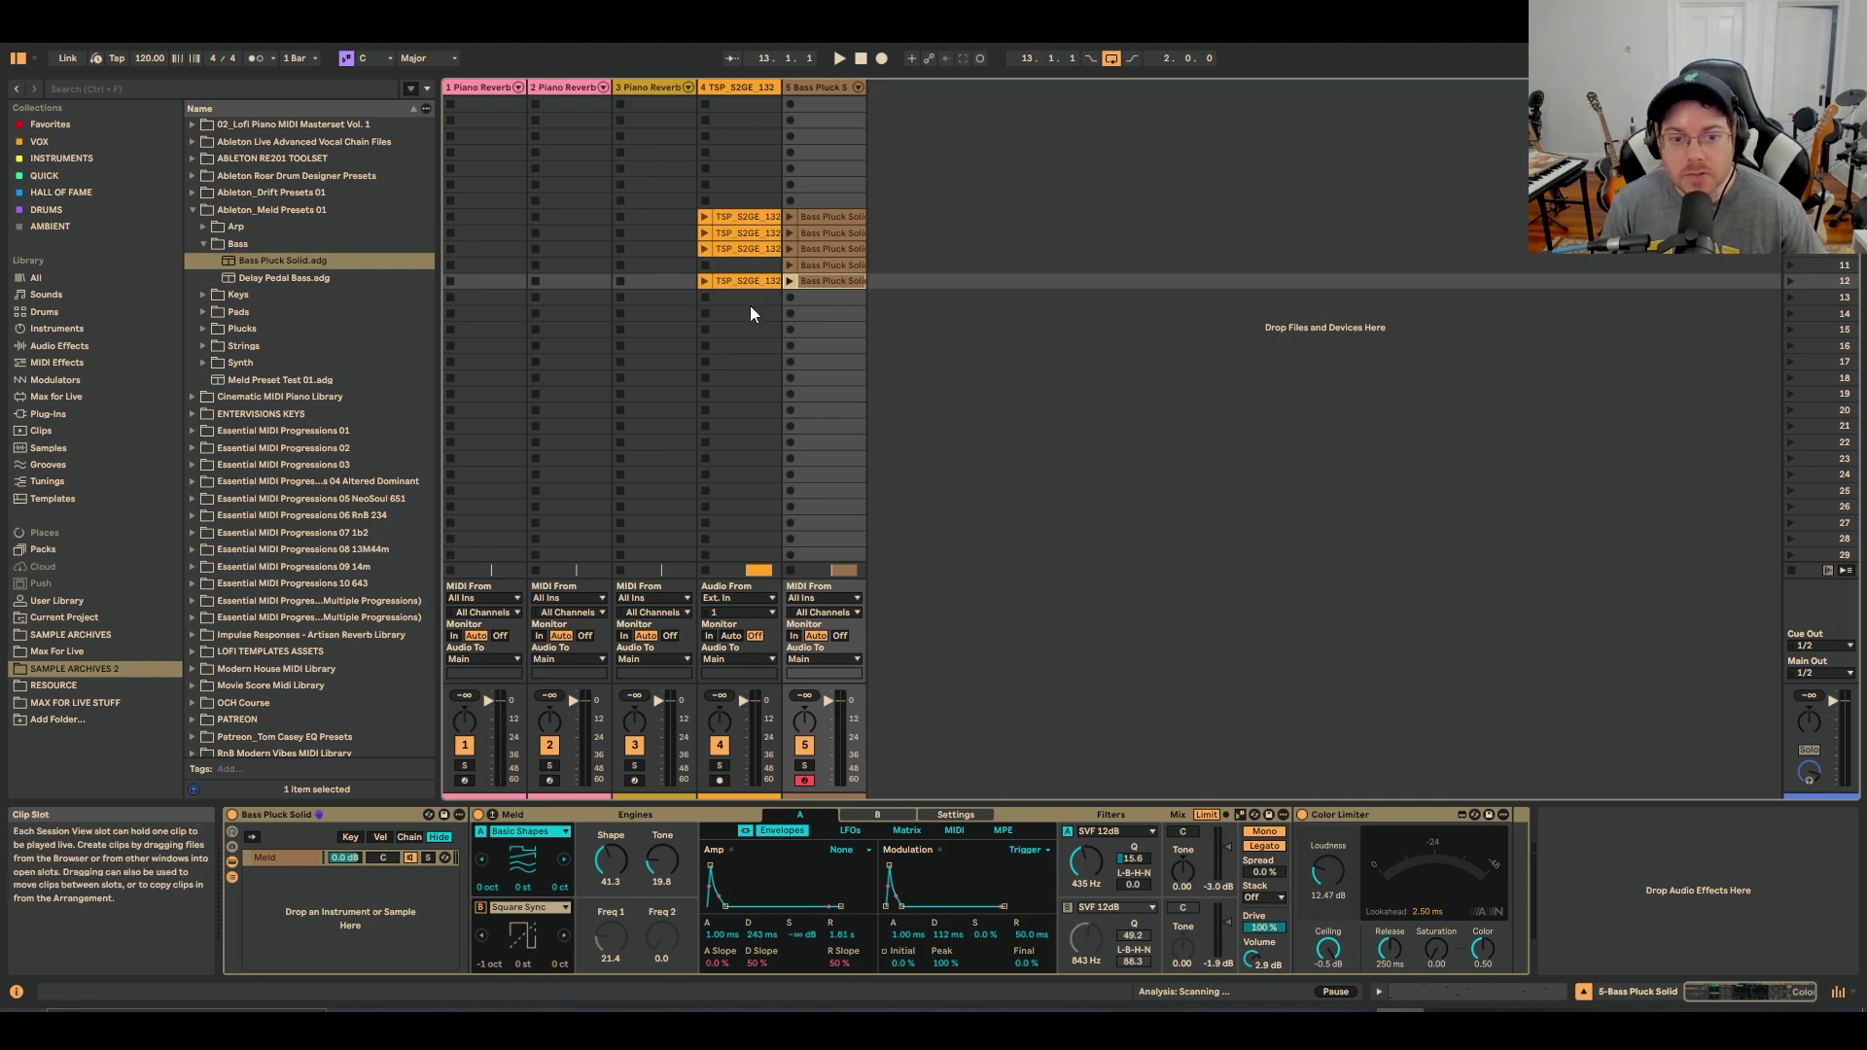
key(Tab)
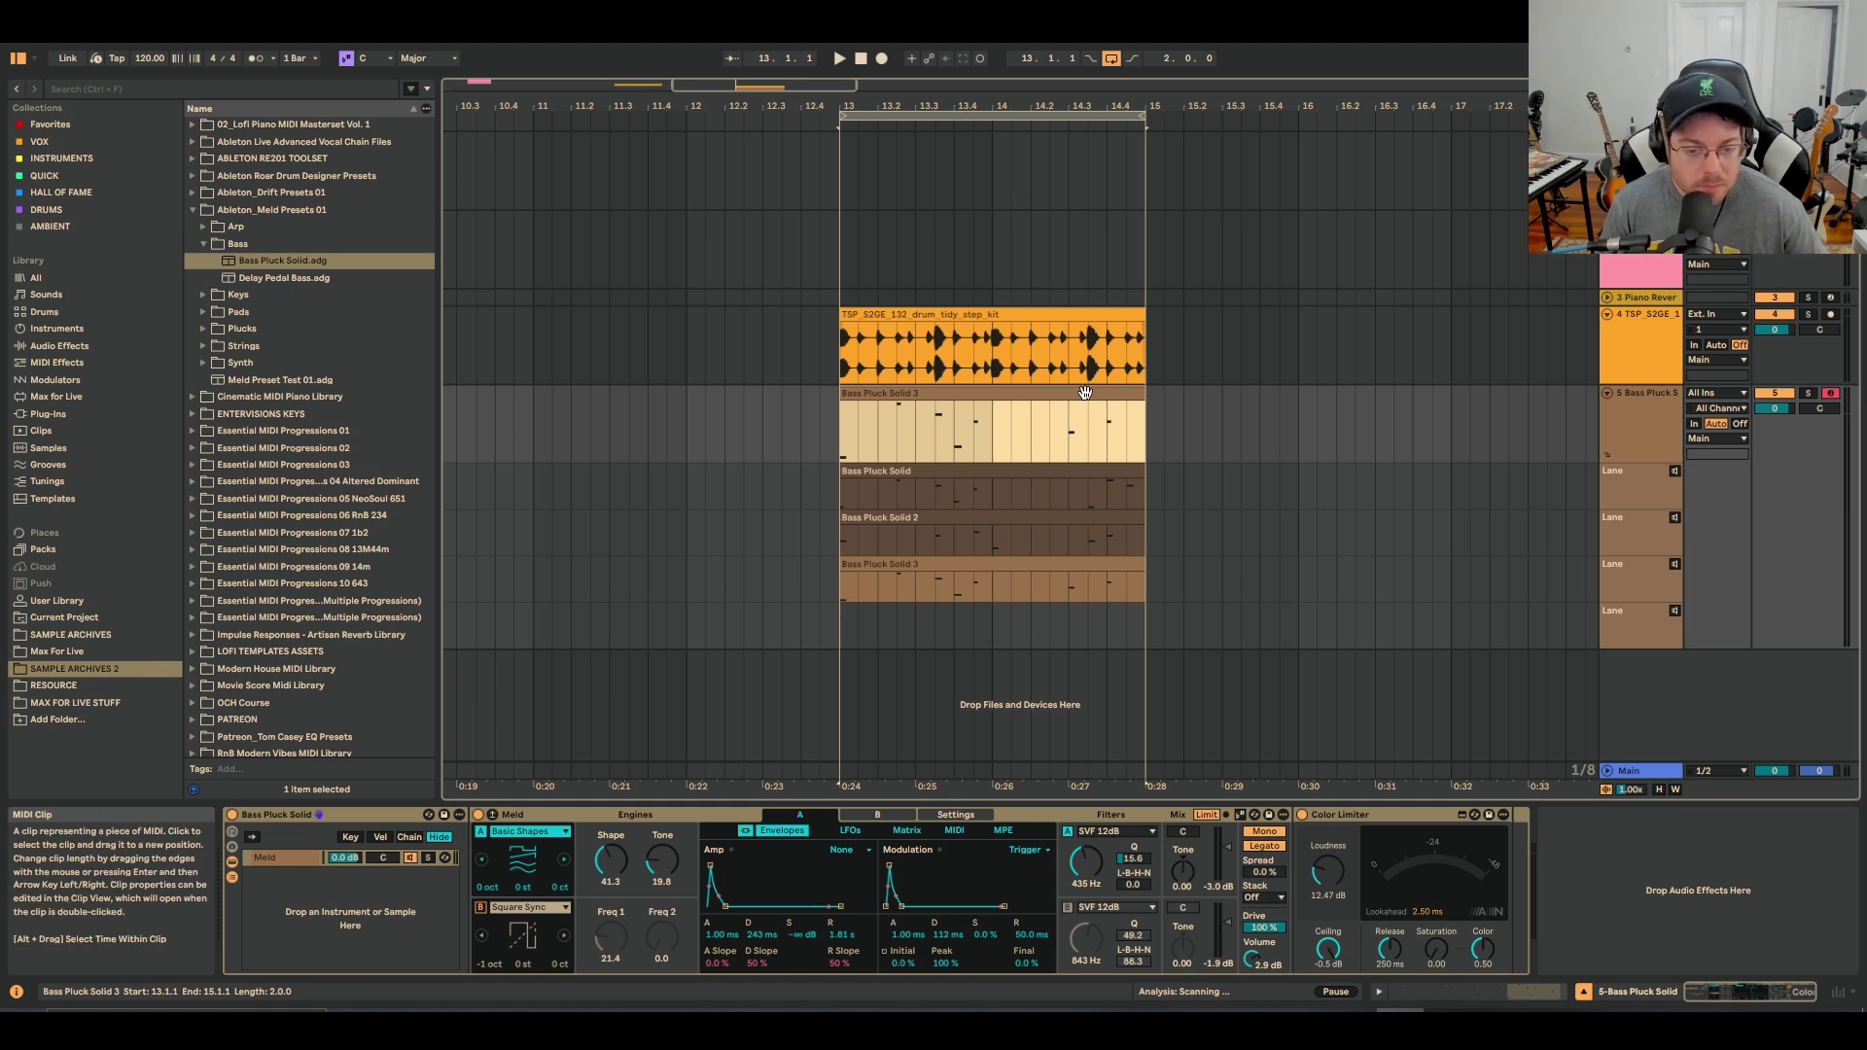
Copy the third take's main-lane clip directly into the bass track's slot in scene 14 of Session View
drag(1067, 393, 836, 307)
key(Tab)
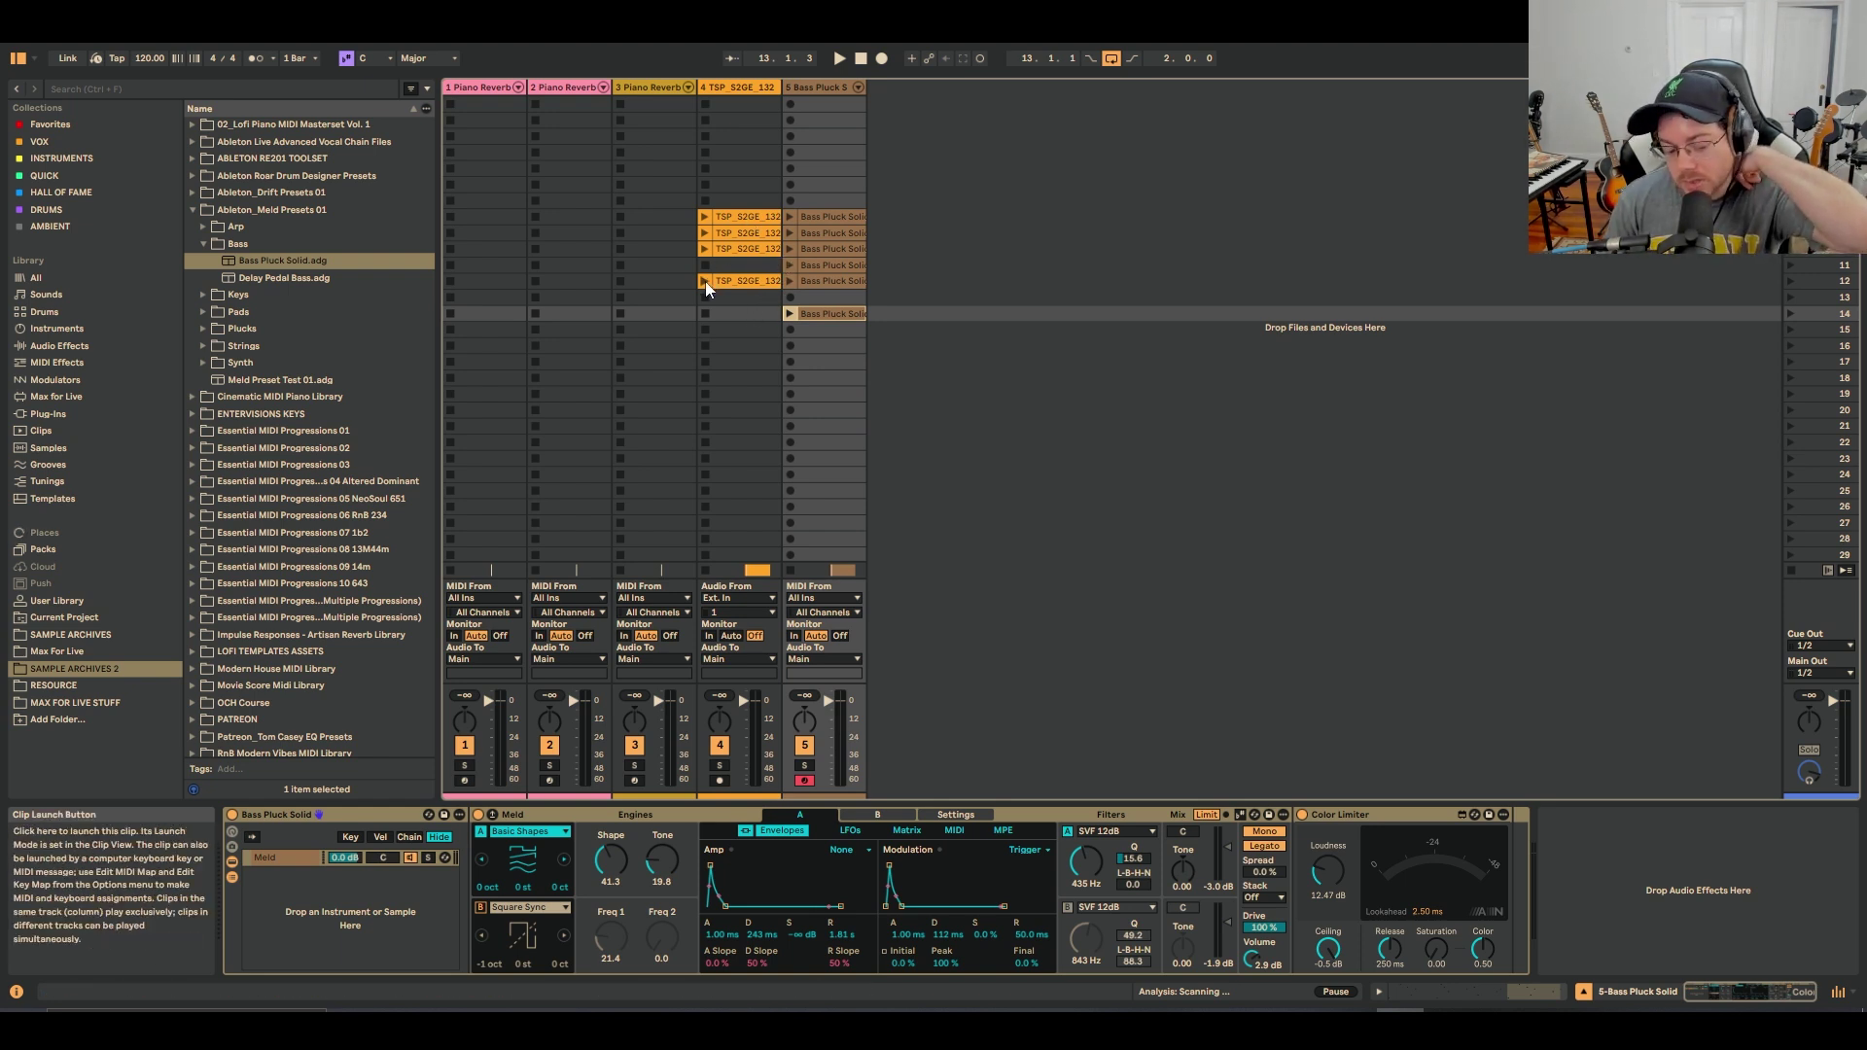
key(Tab)
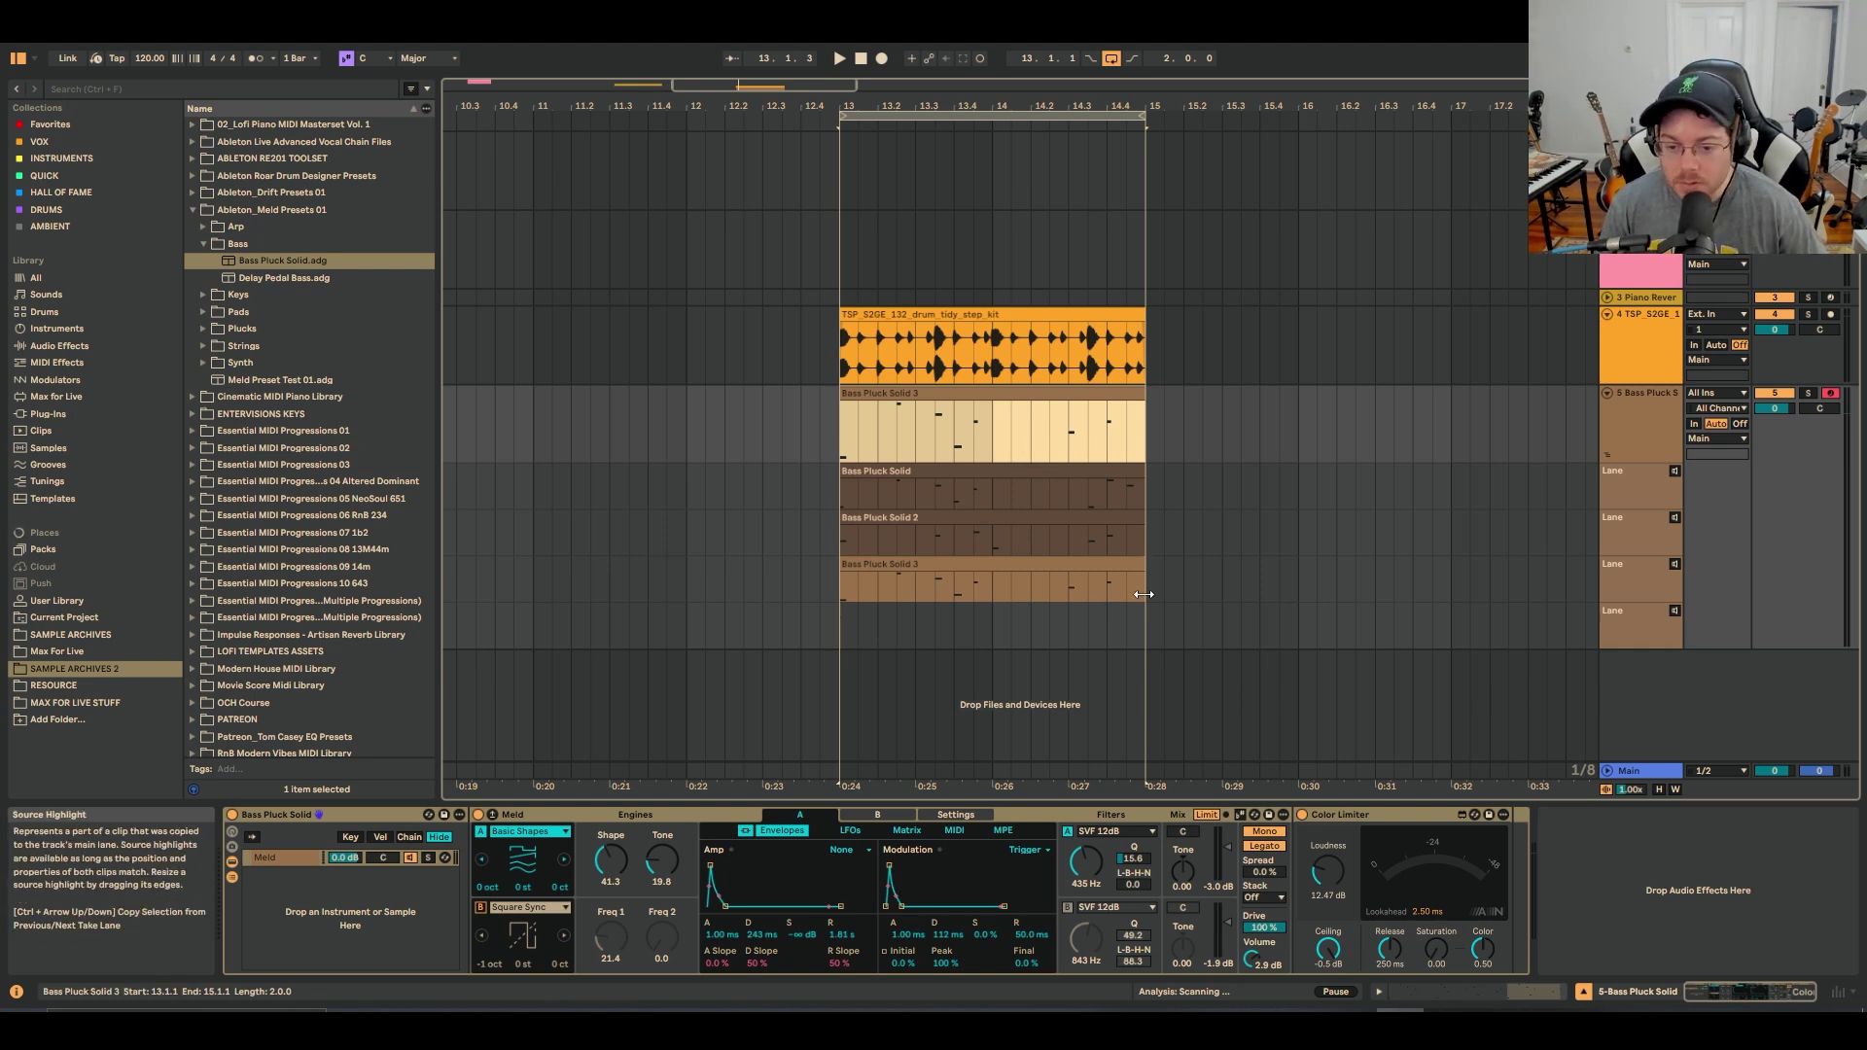
Delete all clips from the bass track's main lane and take lanes across bars 13 and 14
drag(1180, 591, 809, 453)
key(Delete)
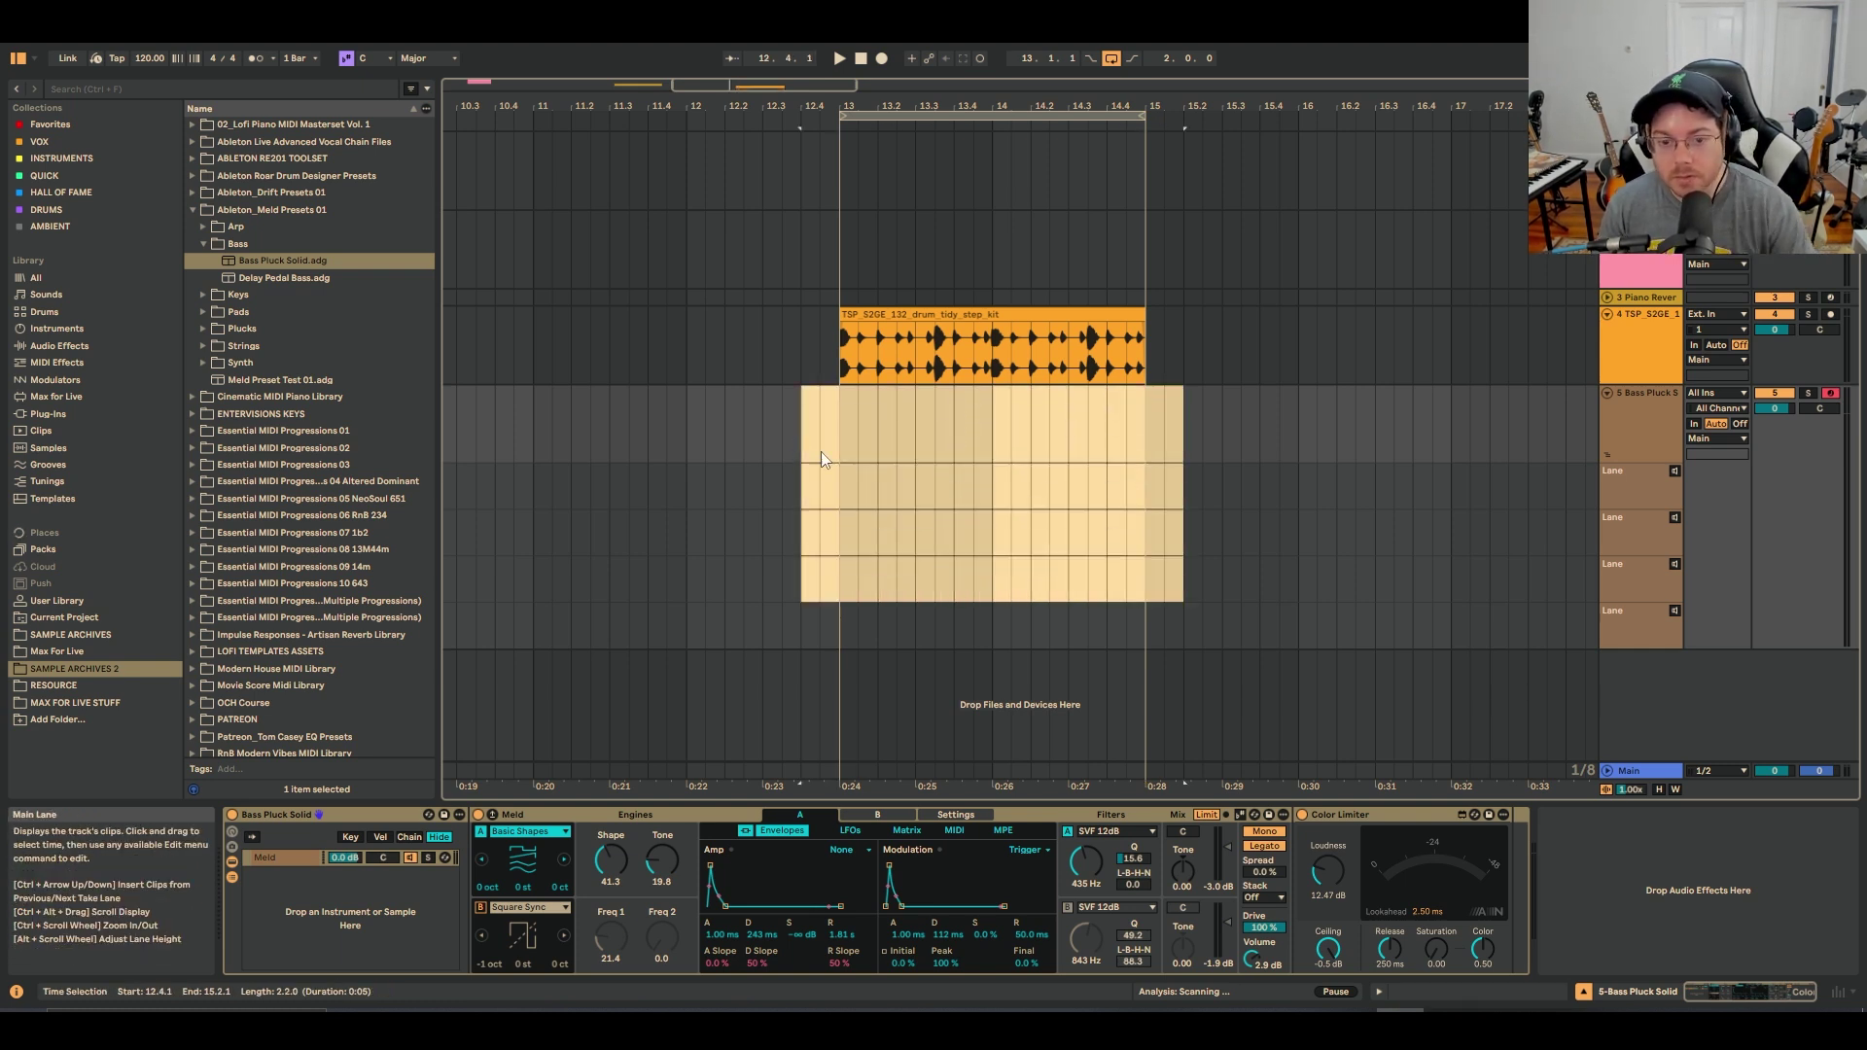
Record three looped bass takes from 13.1.1 with the metronome and MIDI arrangement overdub on, building up the part with each pass
click(844, 441)
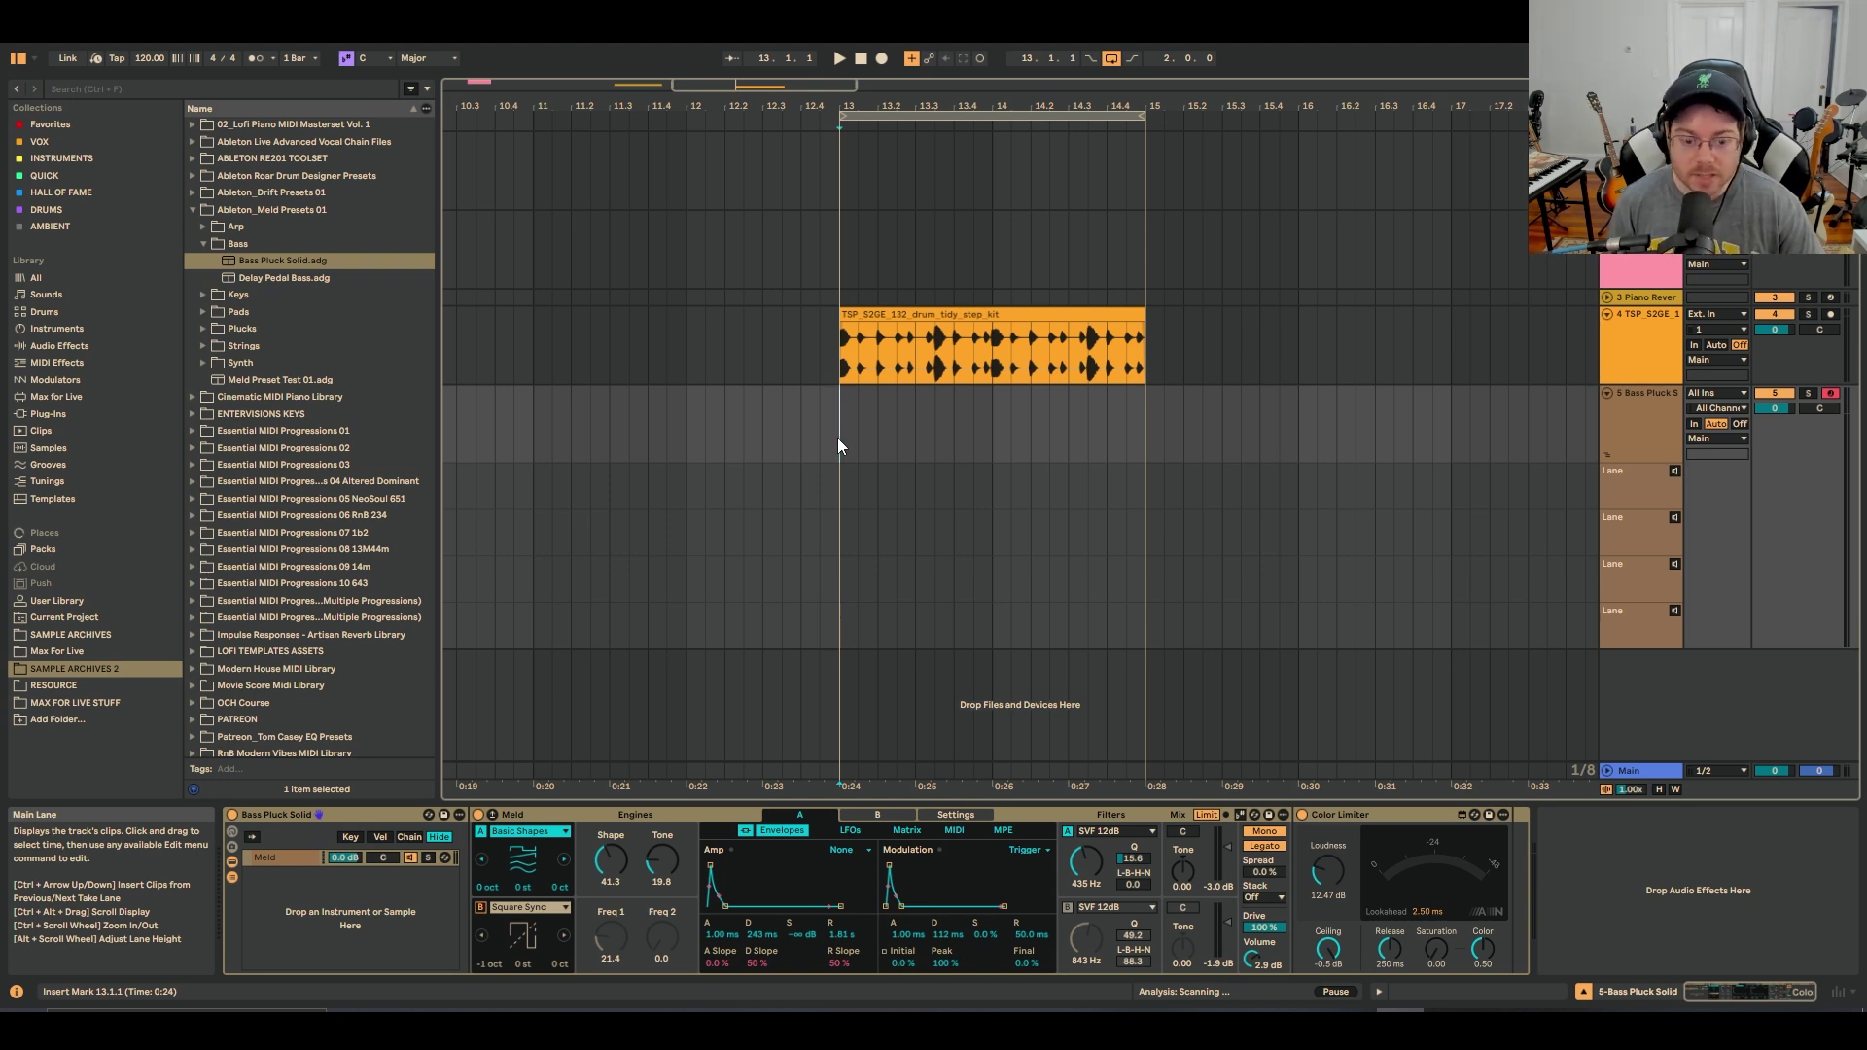
key(F9)
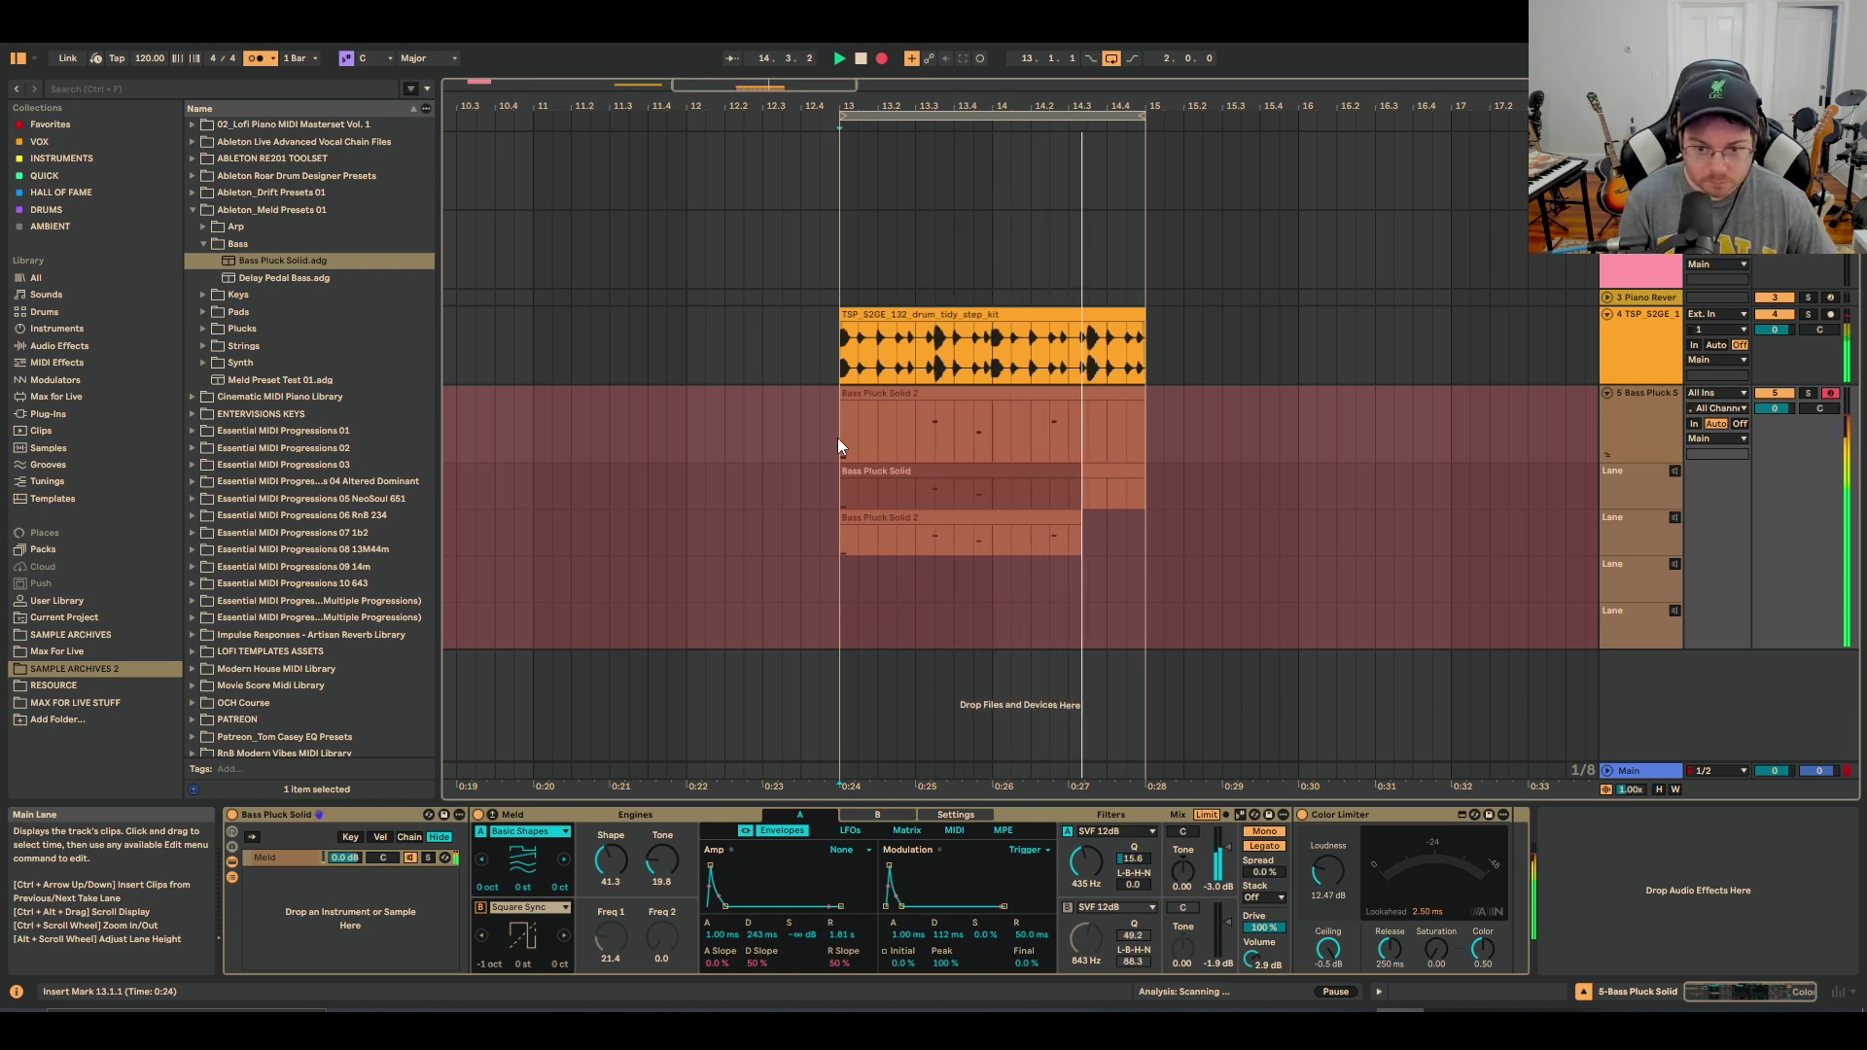
key(space)
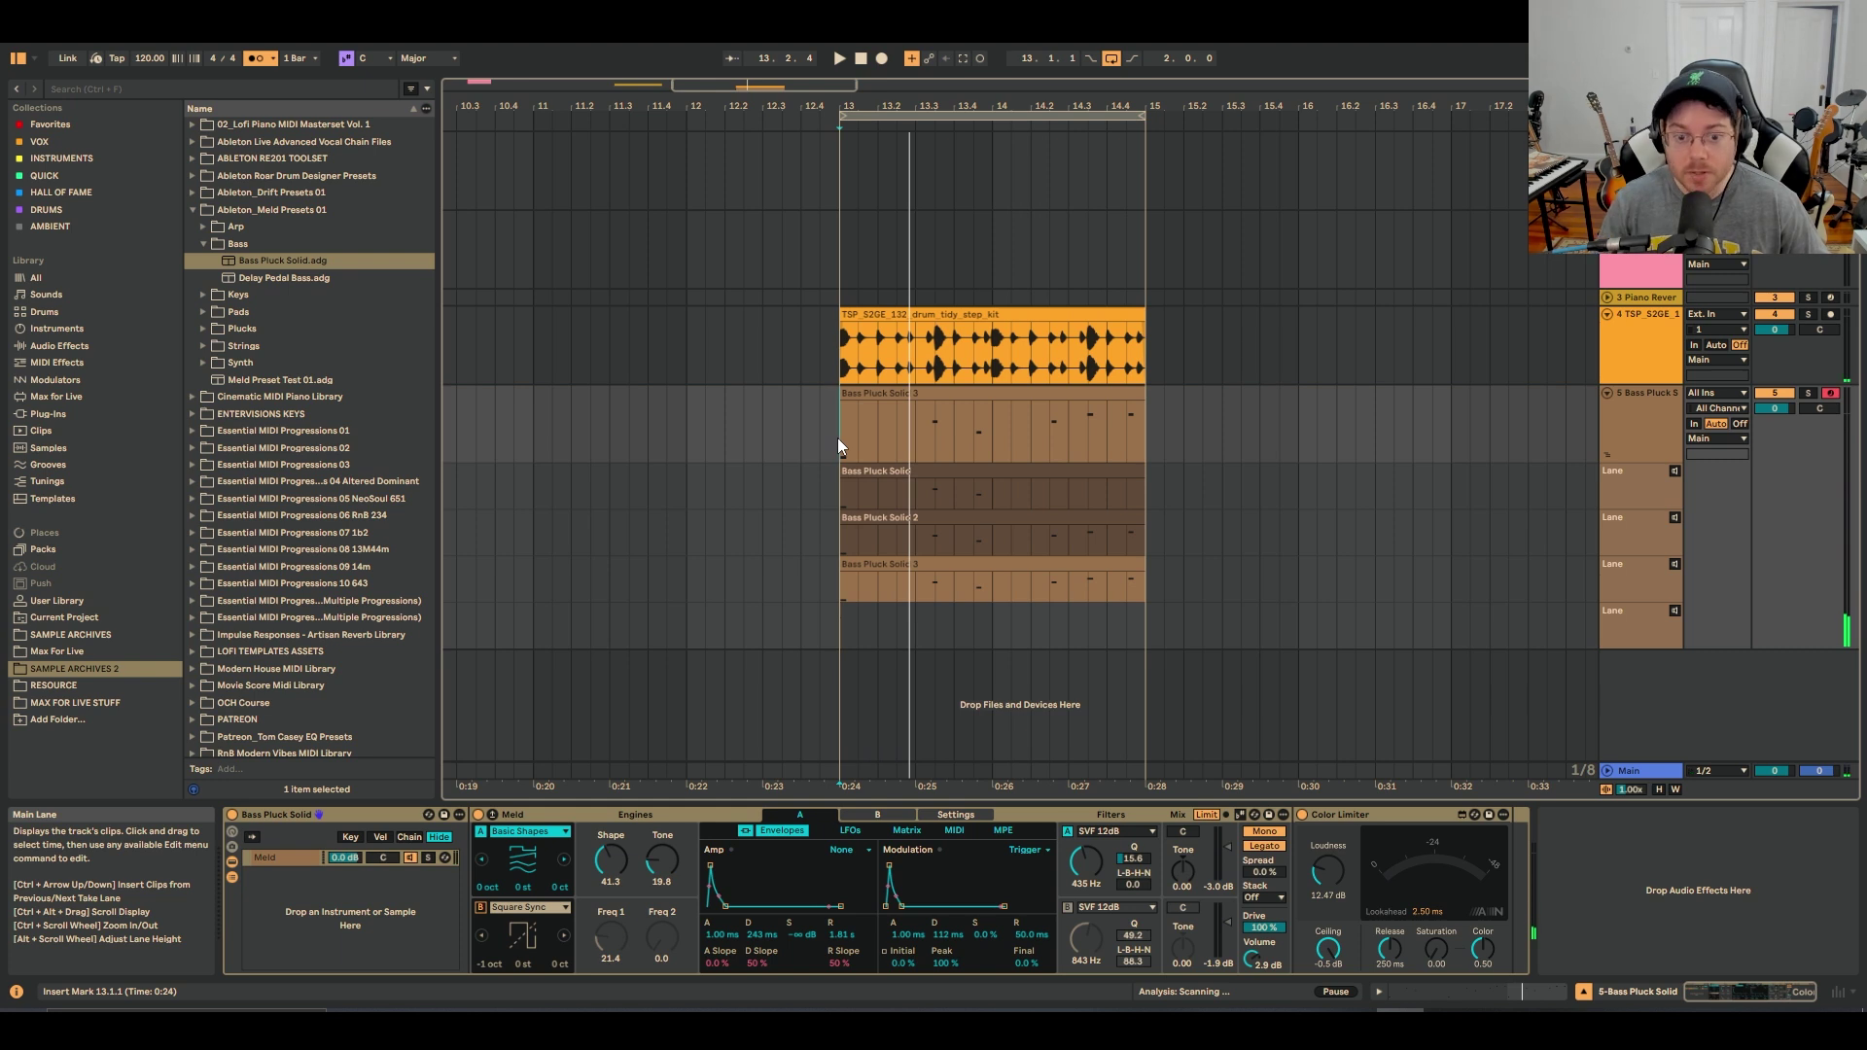
Compare the three overdubbed takes in their lanes, ending with the third, Bass Pluck Solid 3, in the main lane
click(920, 474)
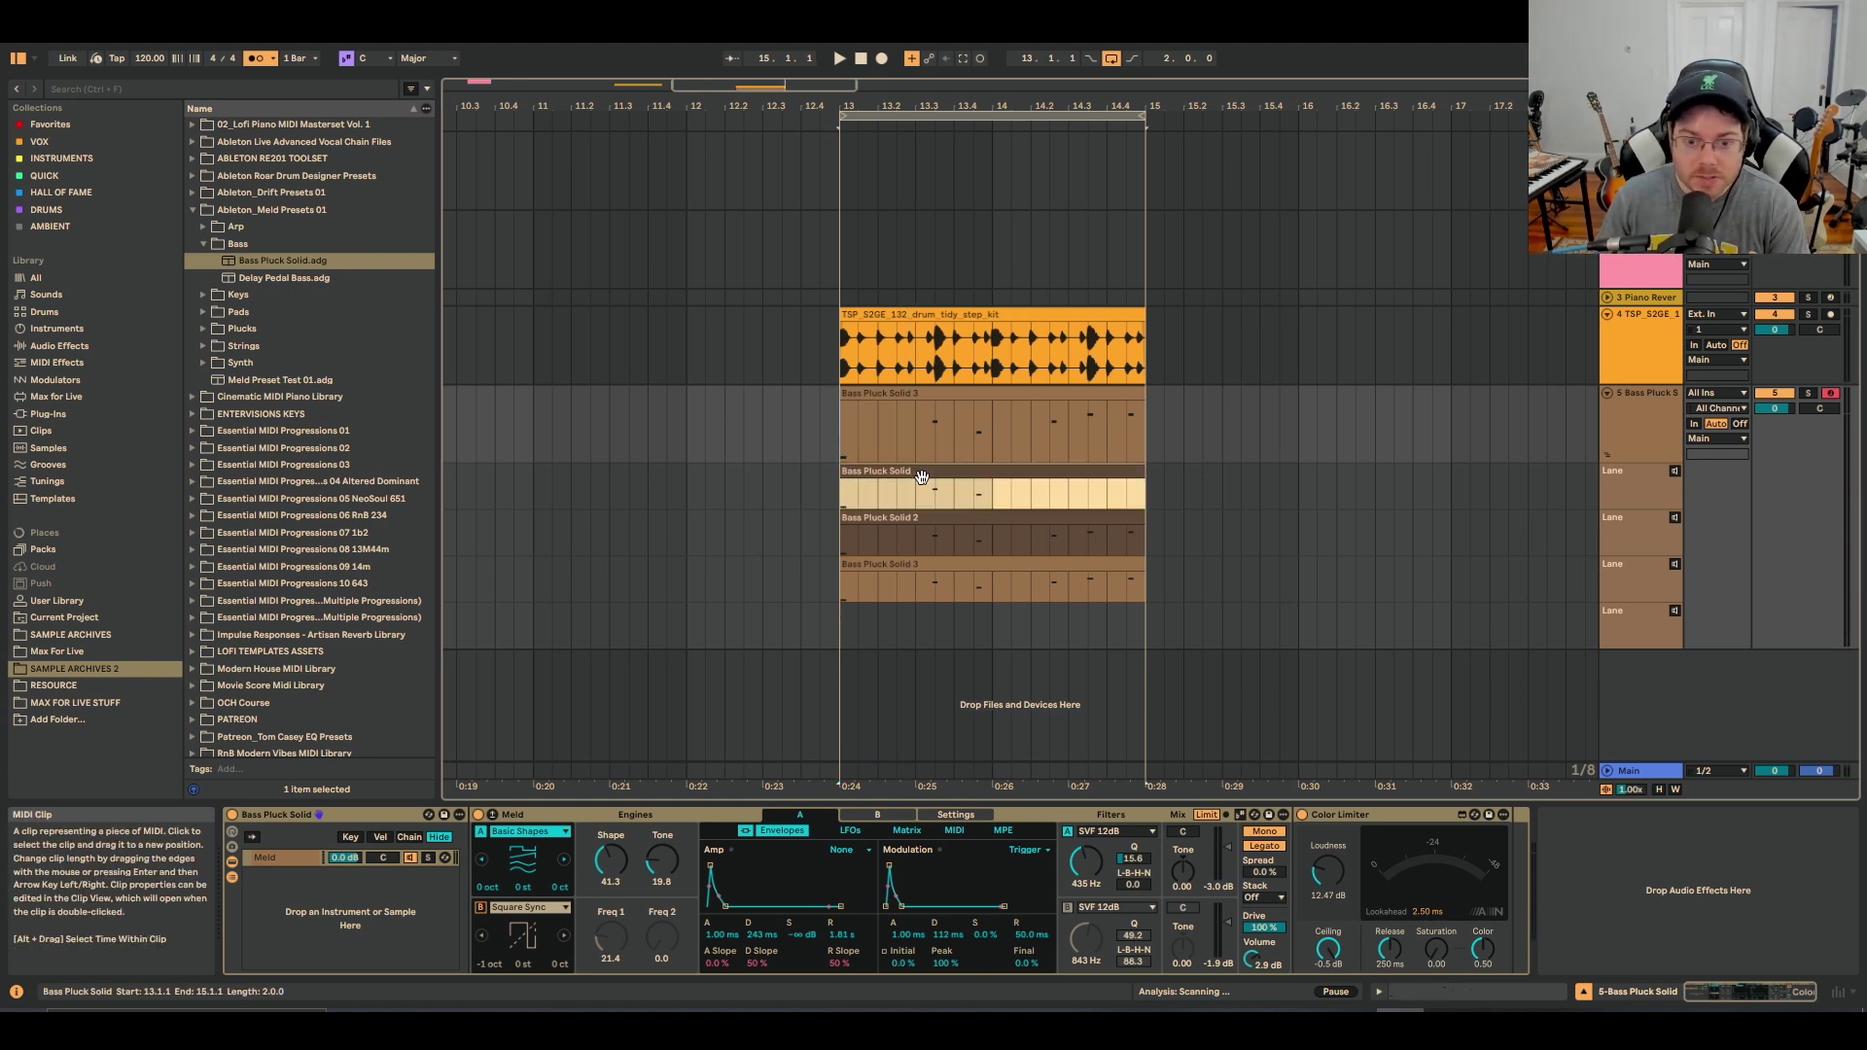
click(929, 525)
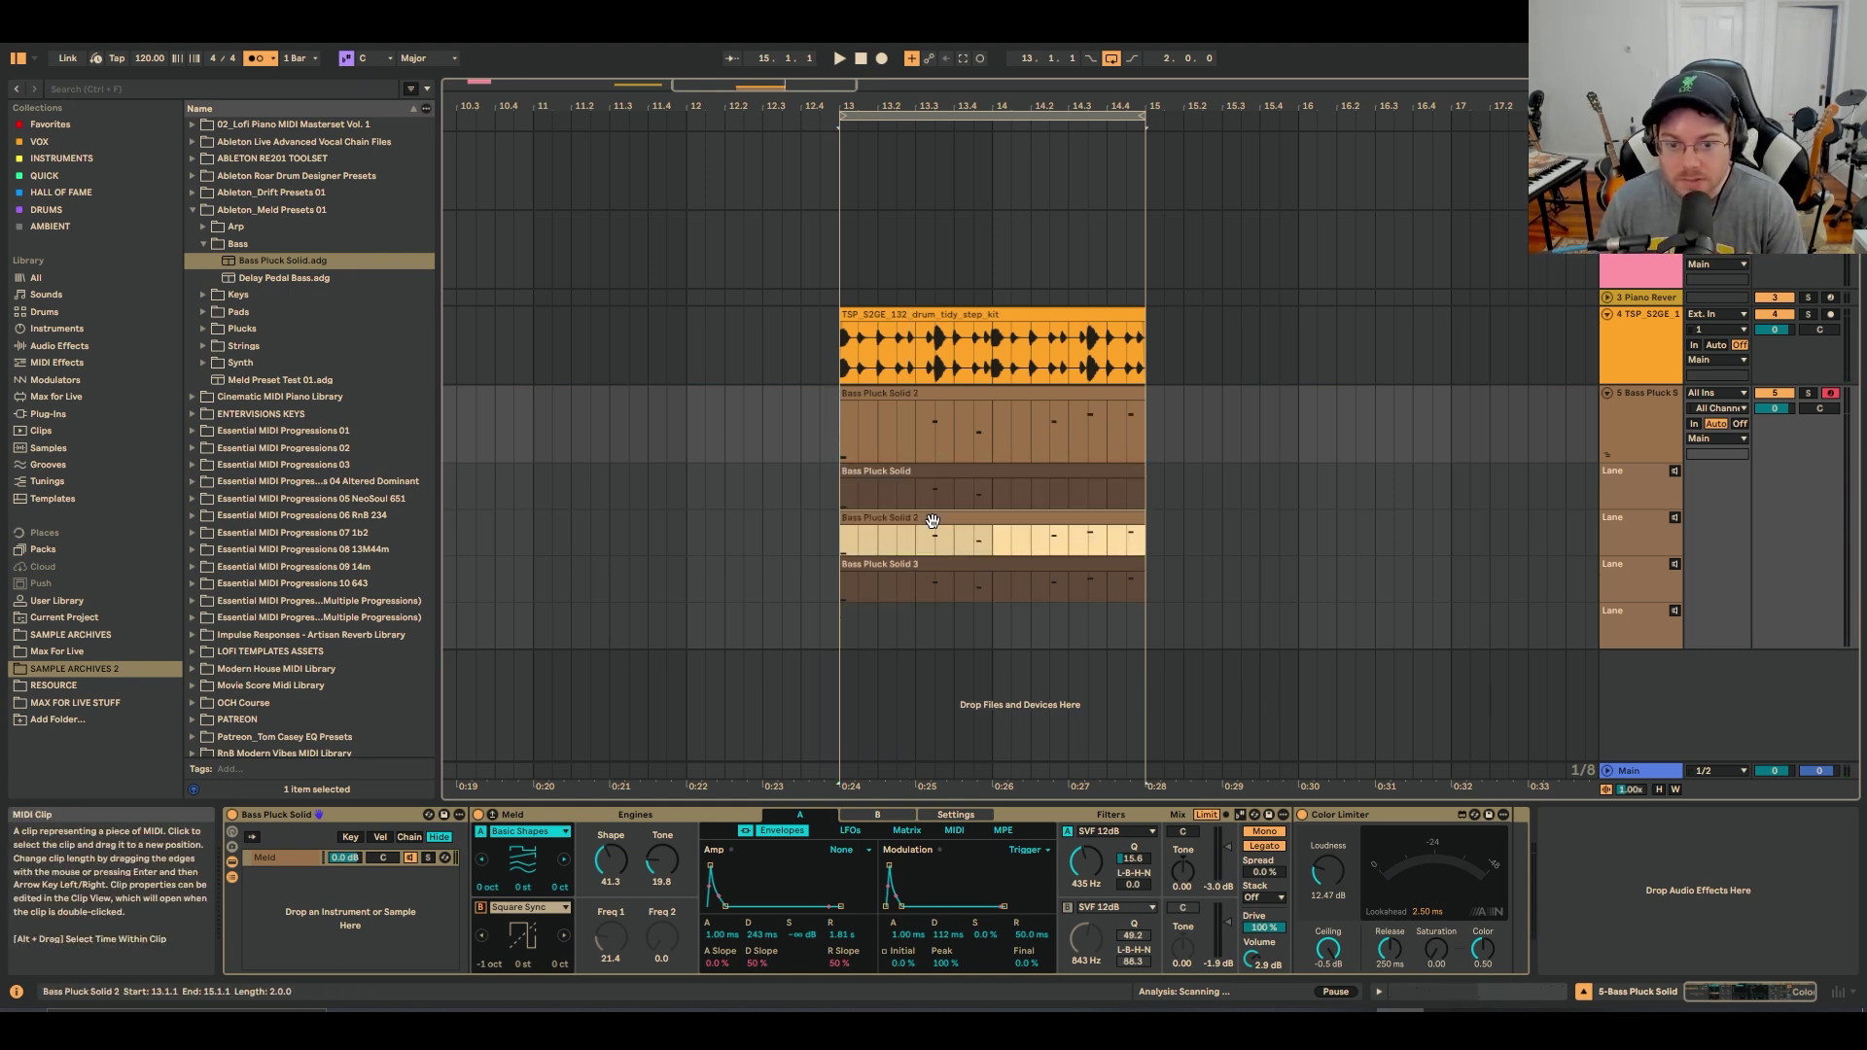
click(1039, 569)
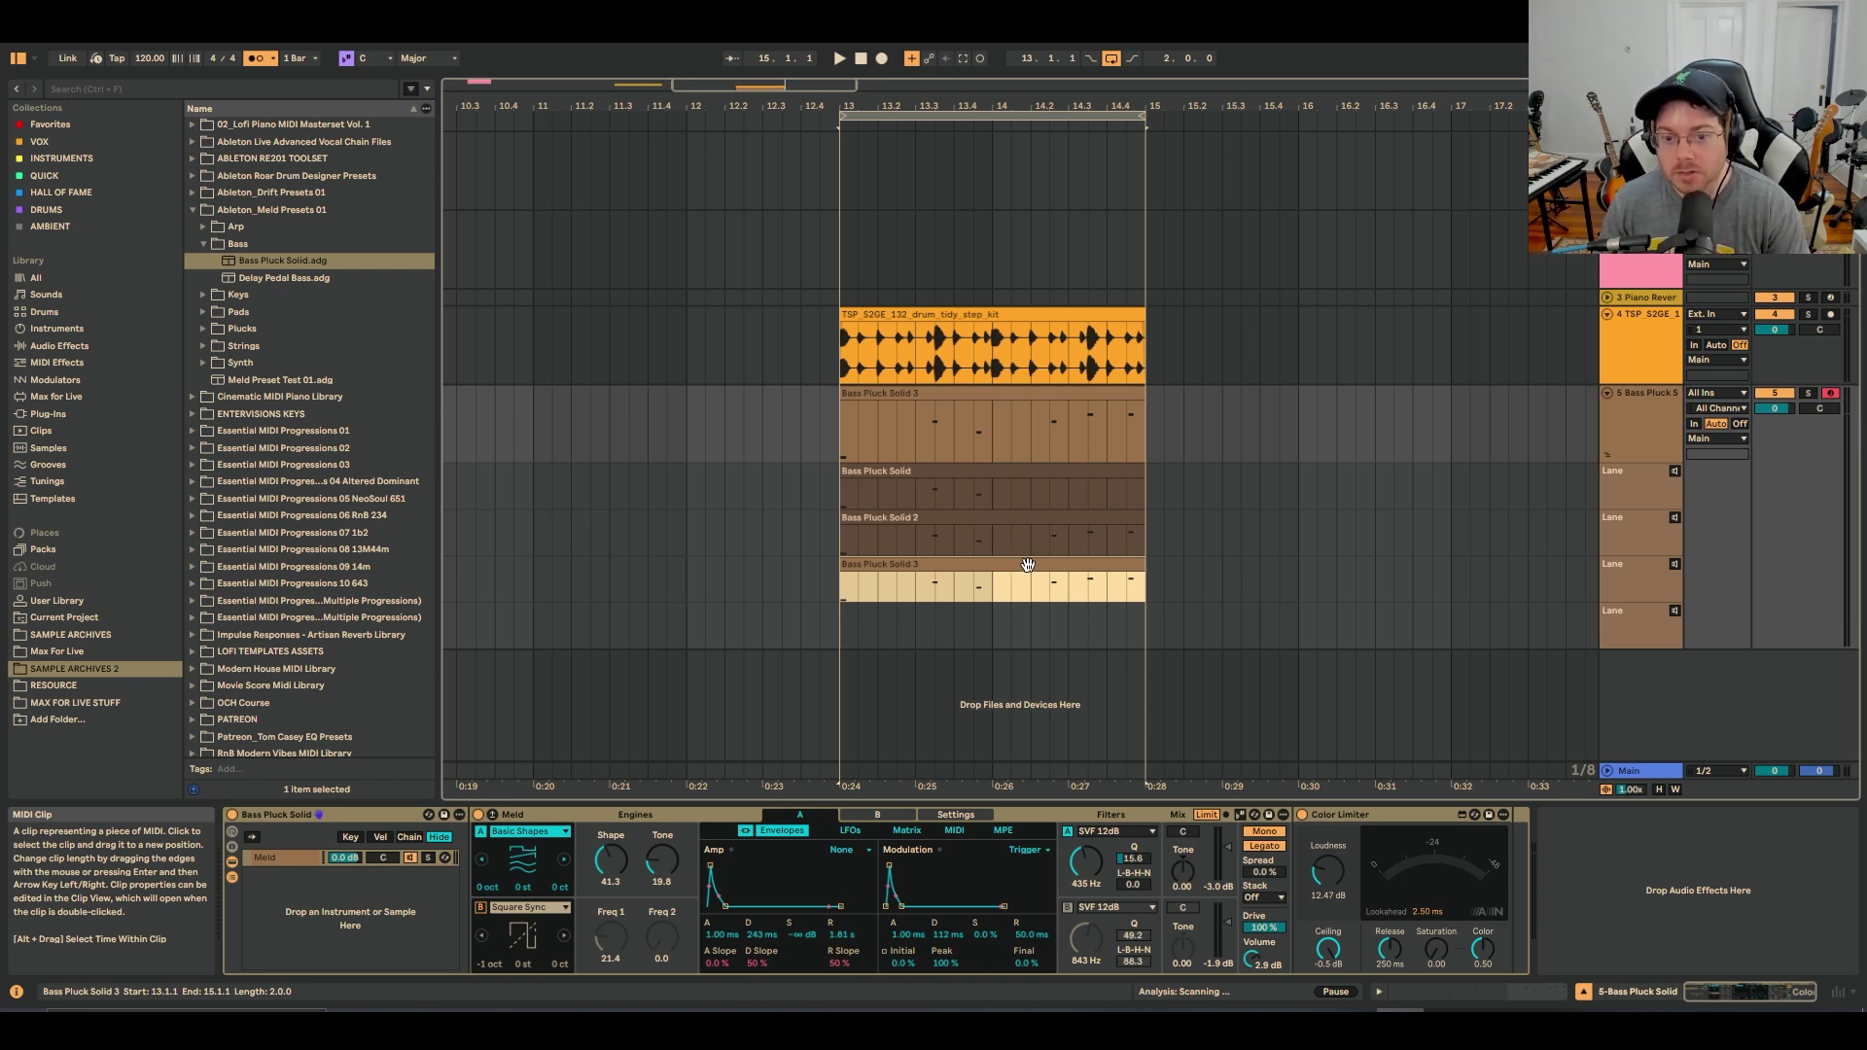
Adjust the timing of the A#1 note near 5.3.3 in the main-lane Bass Pluck Solid 3 clip
double_click(1066, 408)
click(874, 636)
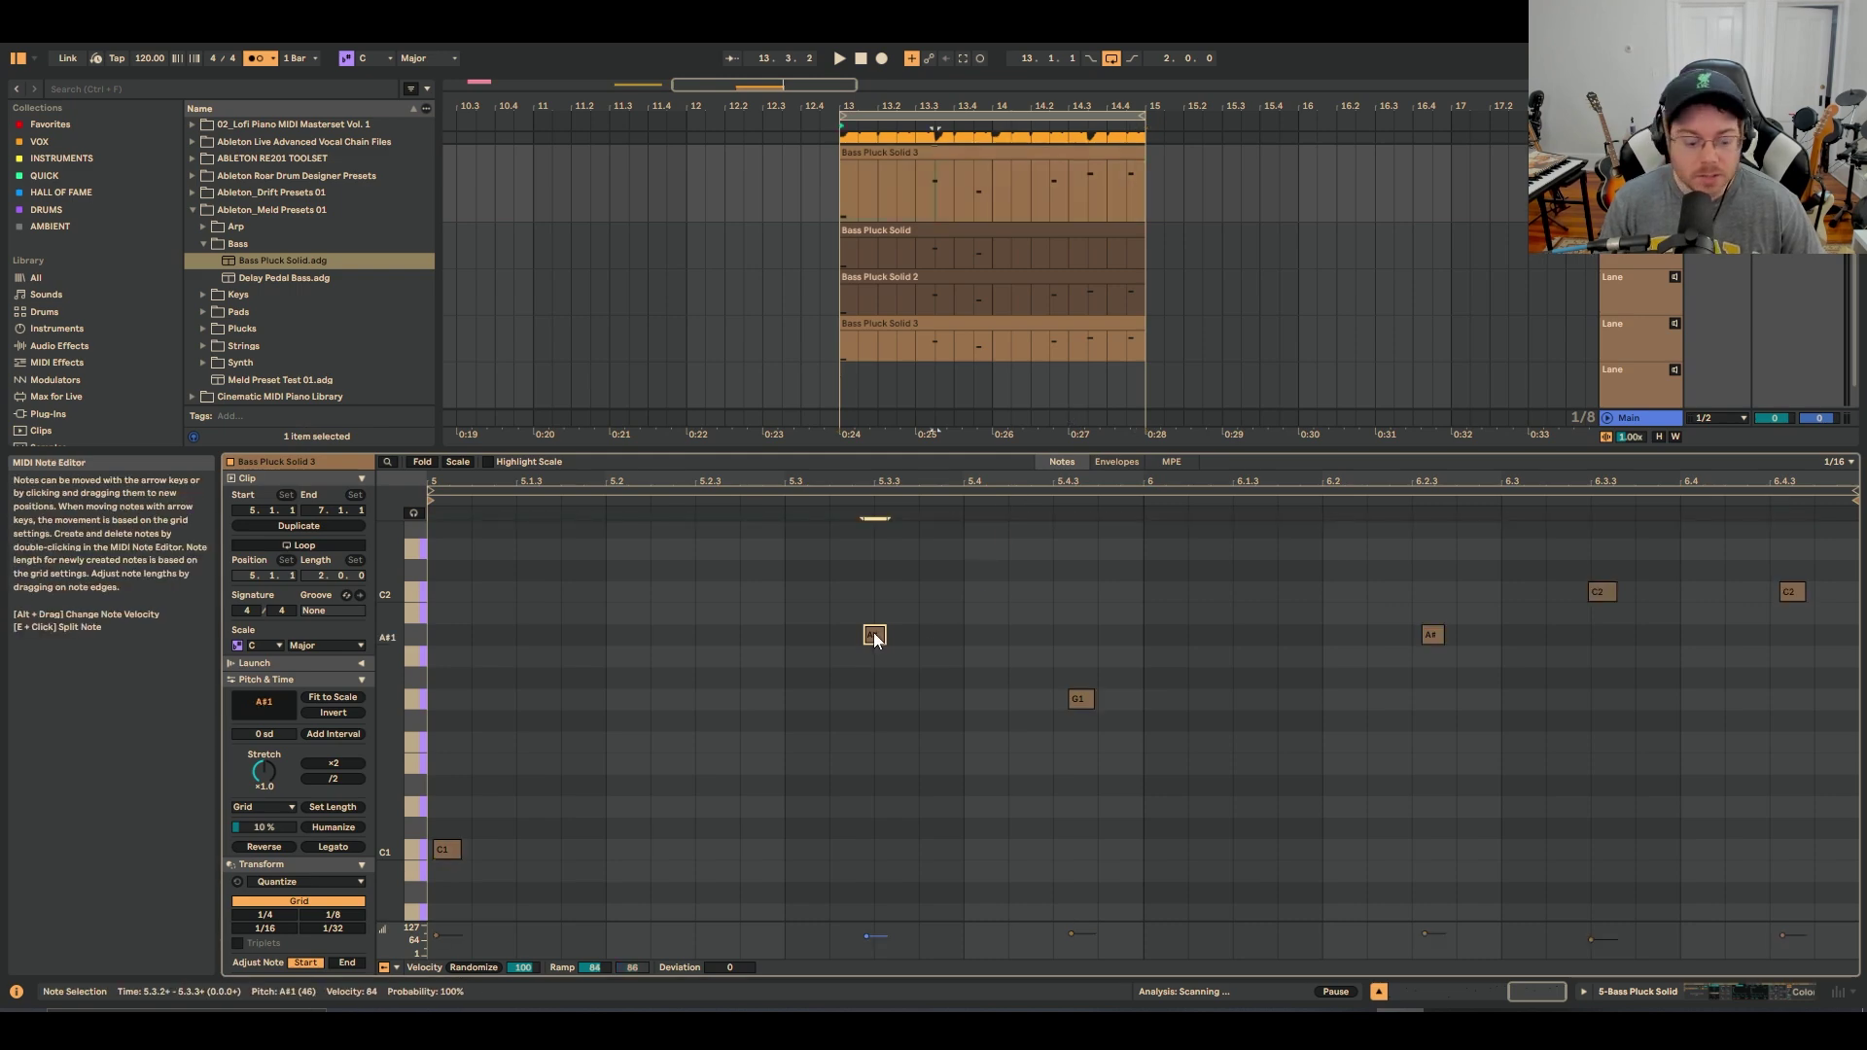
key(shift+Tab)
Consolidate the time of the edited main-lane clip to a new scene and check the bass and drum clips in Session View
click(1011, 393)
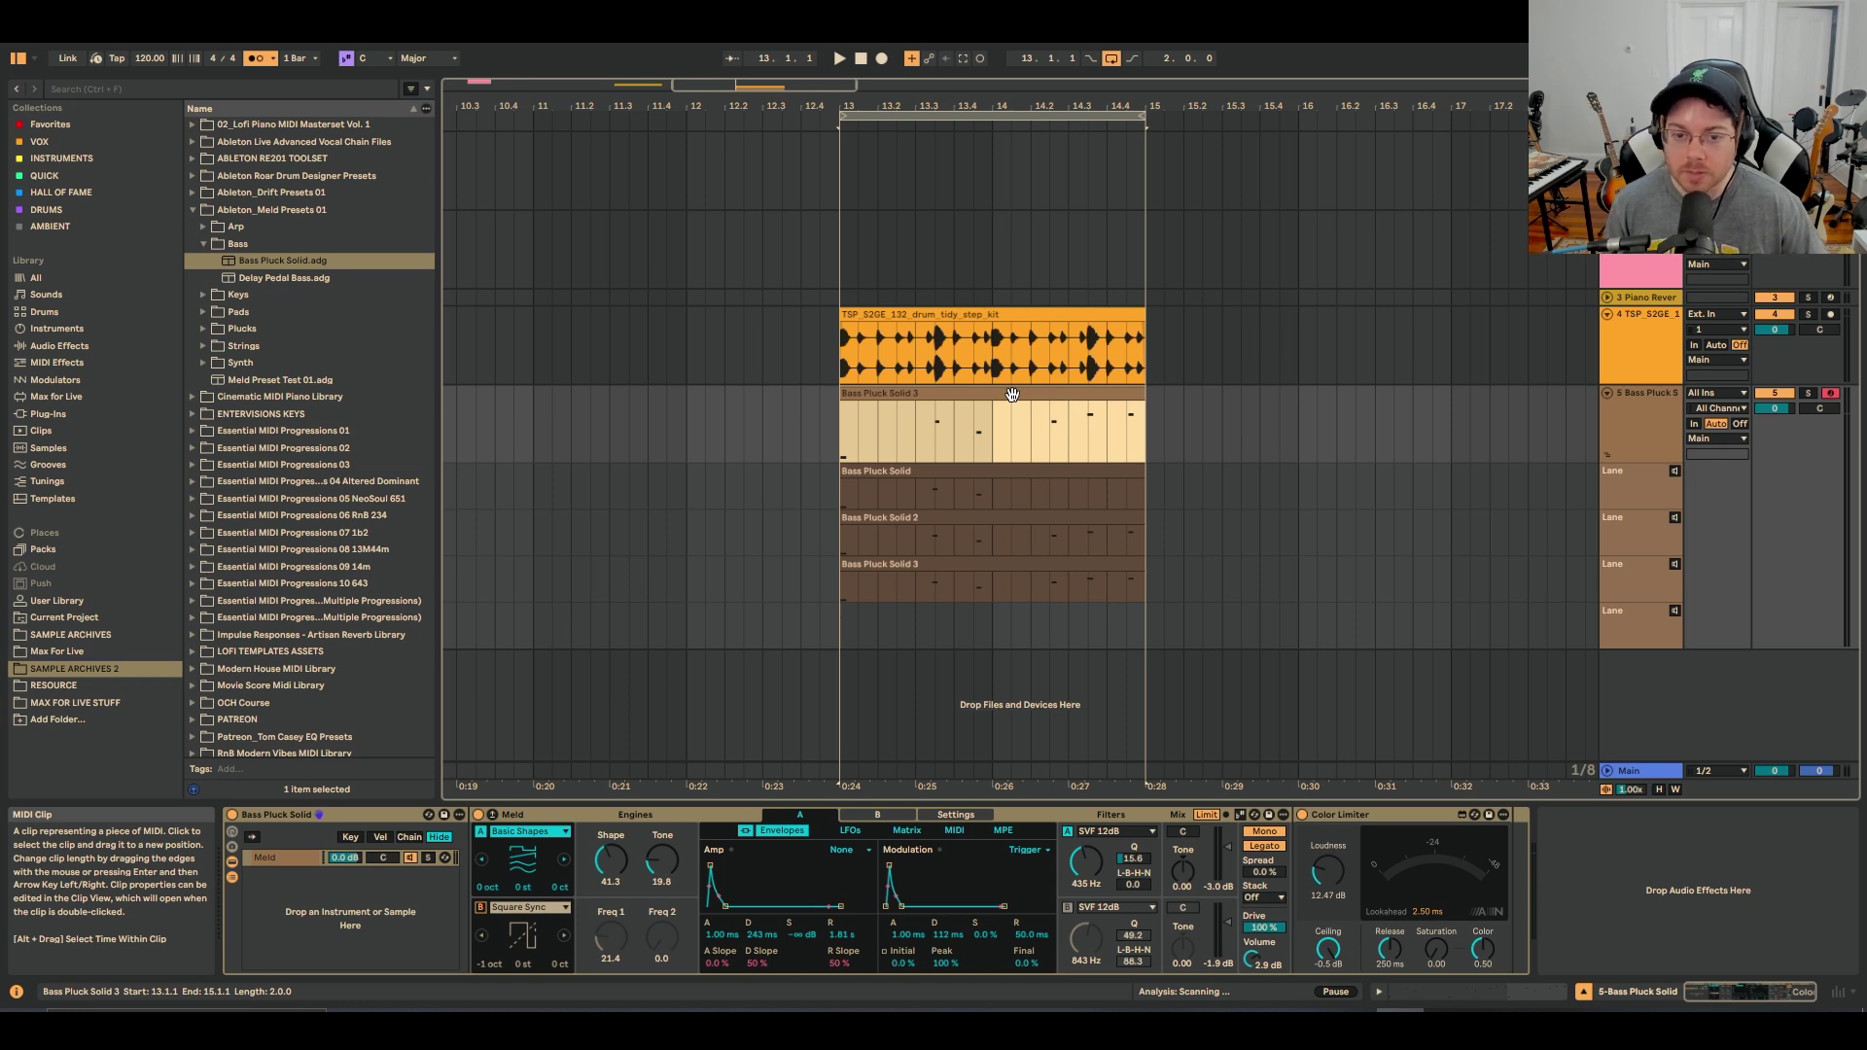
right_click(1011, 394)
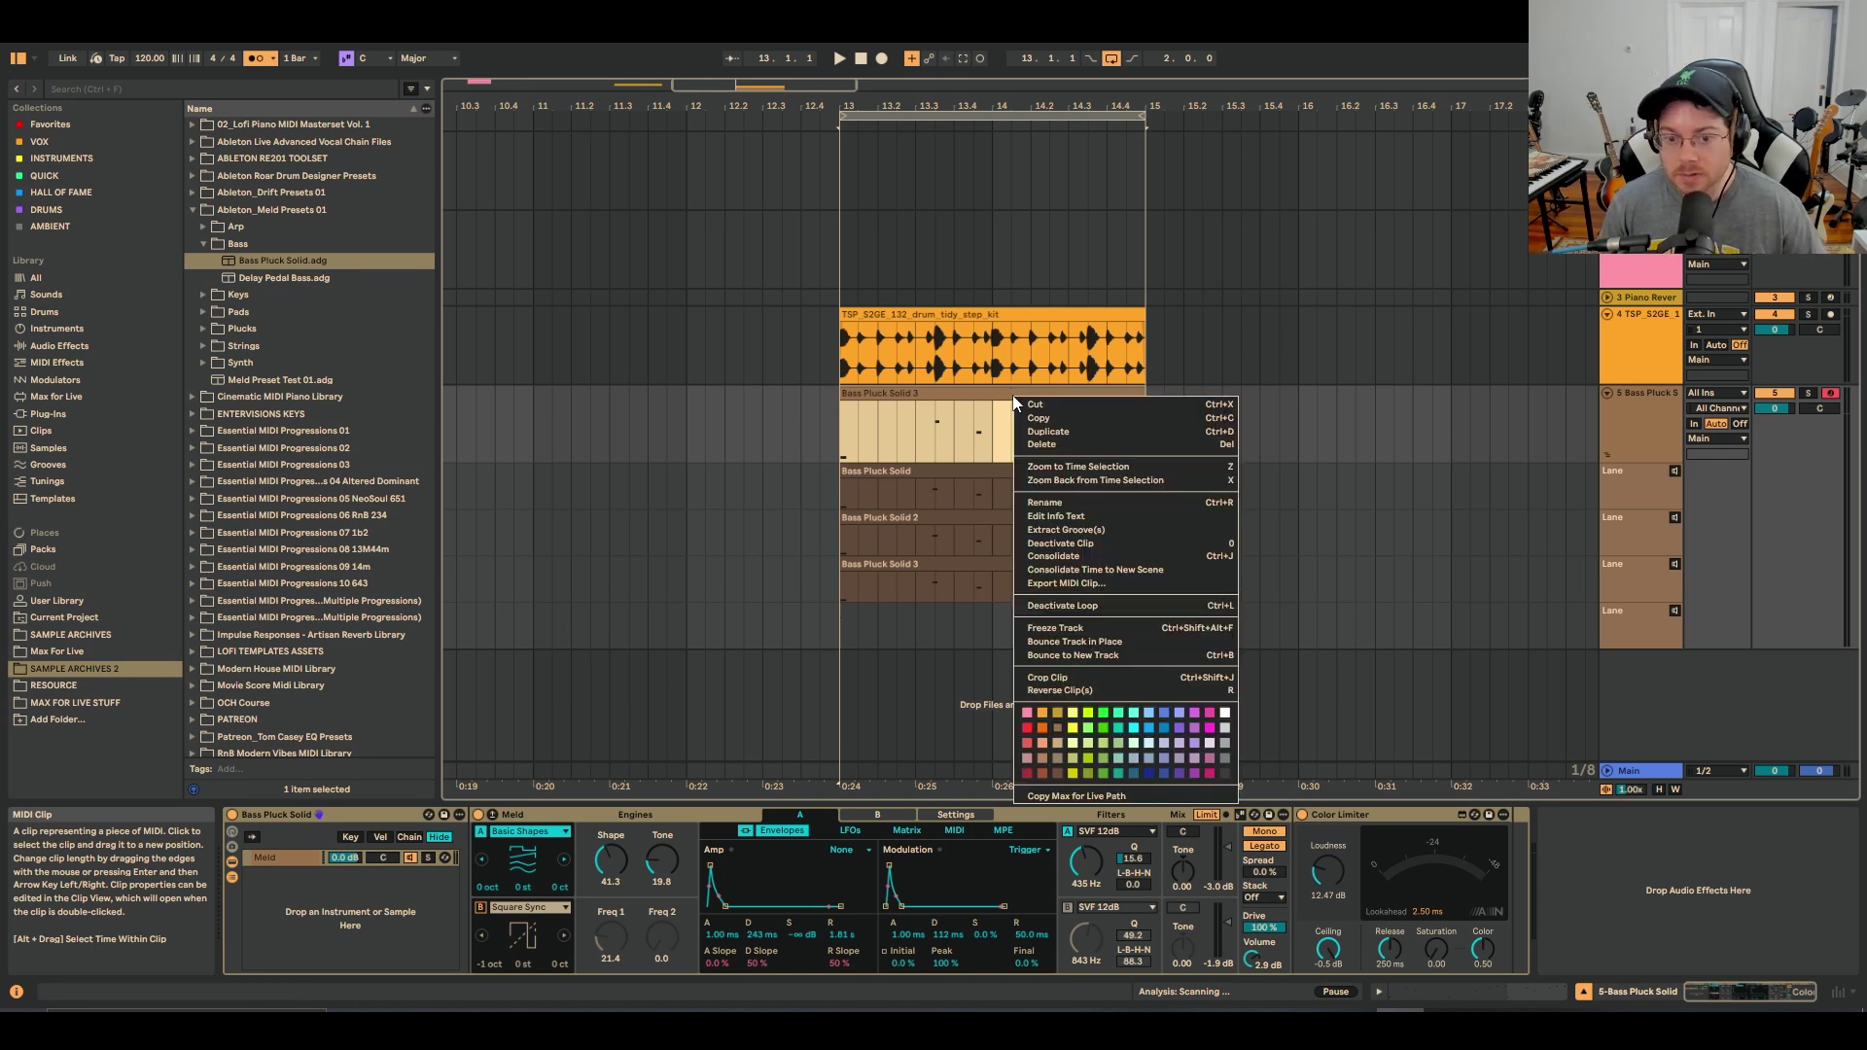
click(1080, 572)
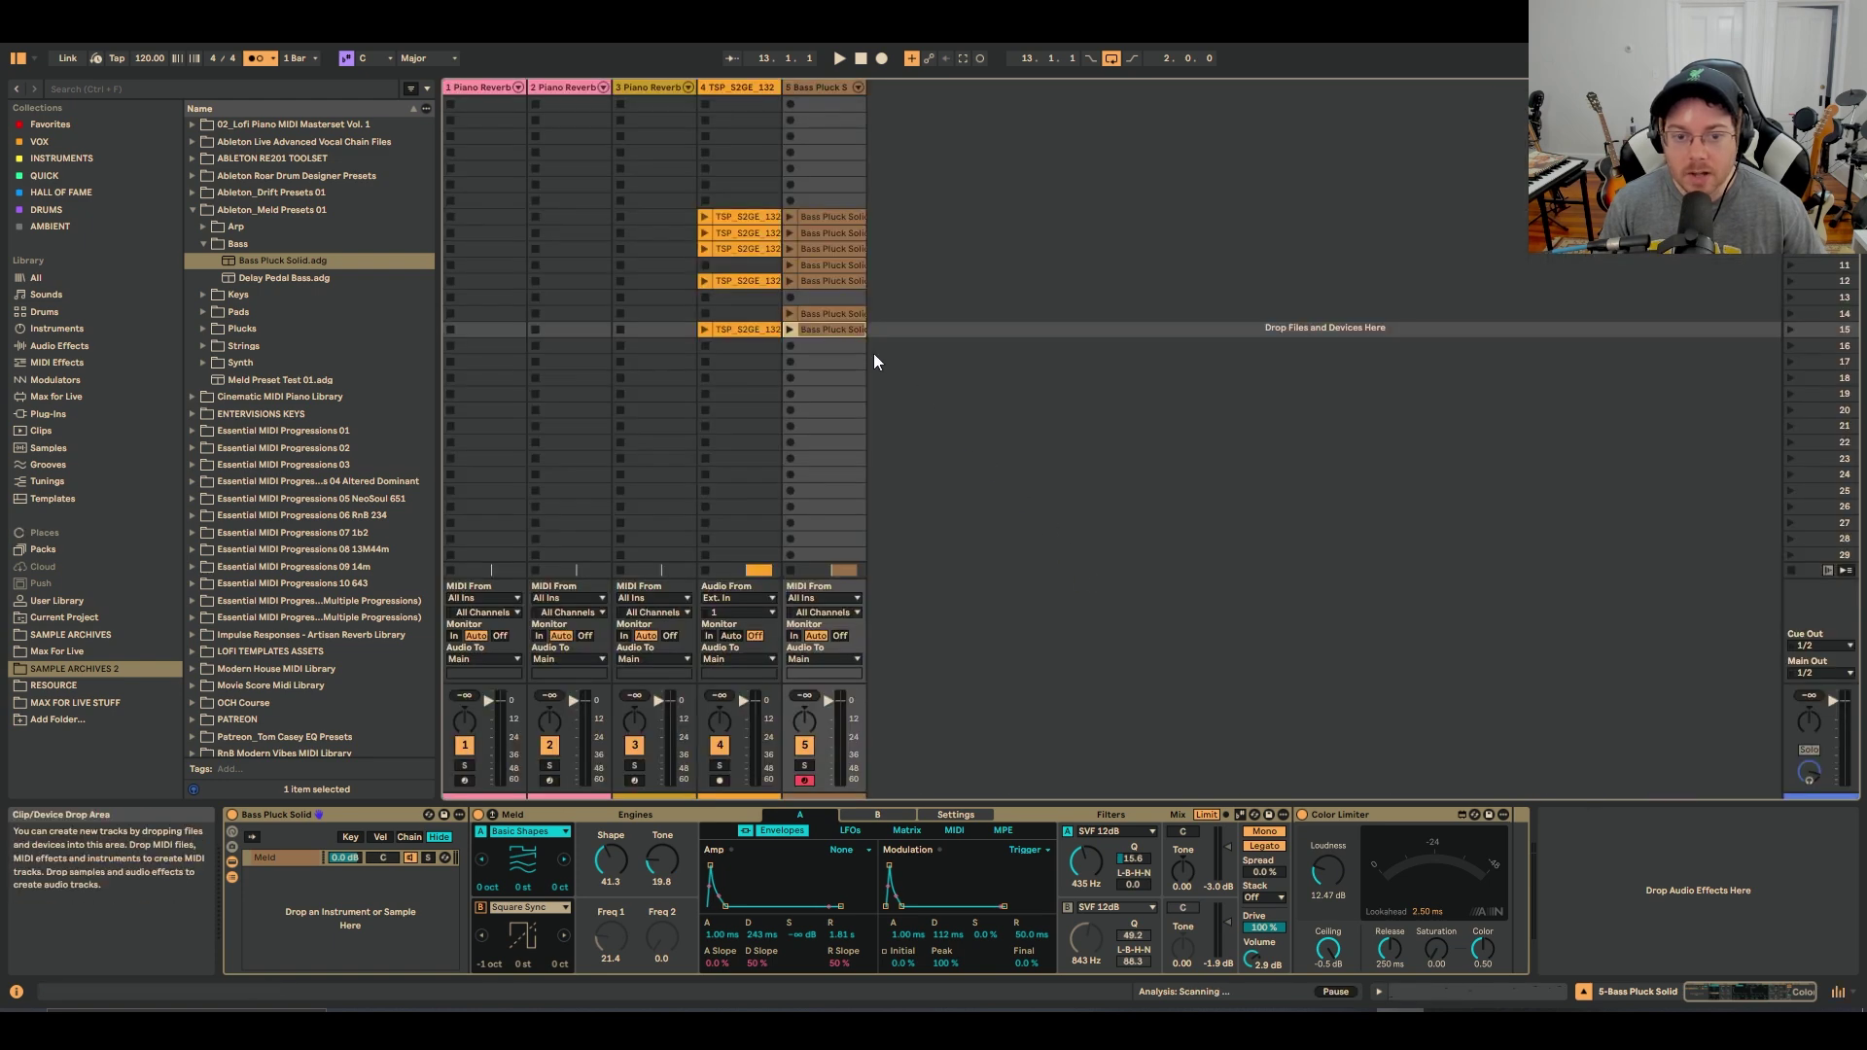
click(766, 335)
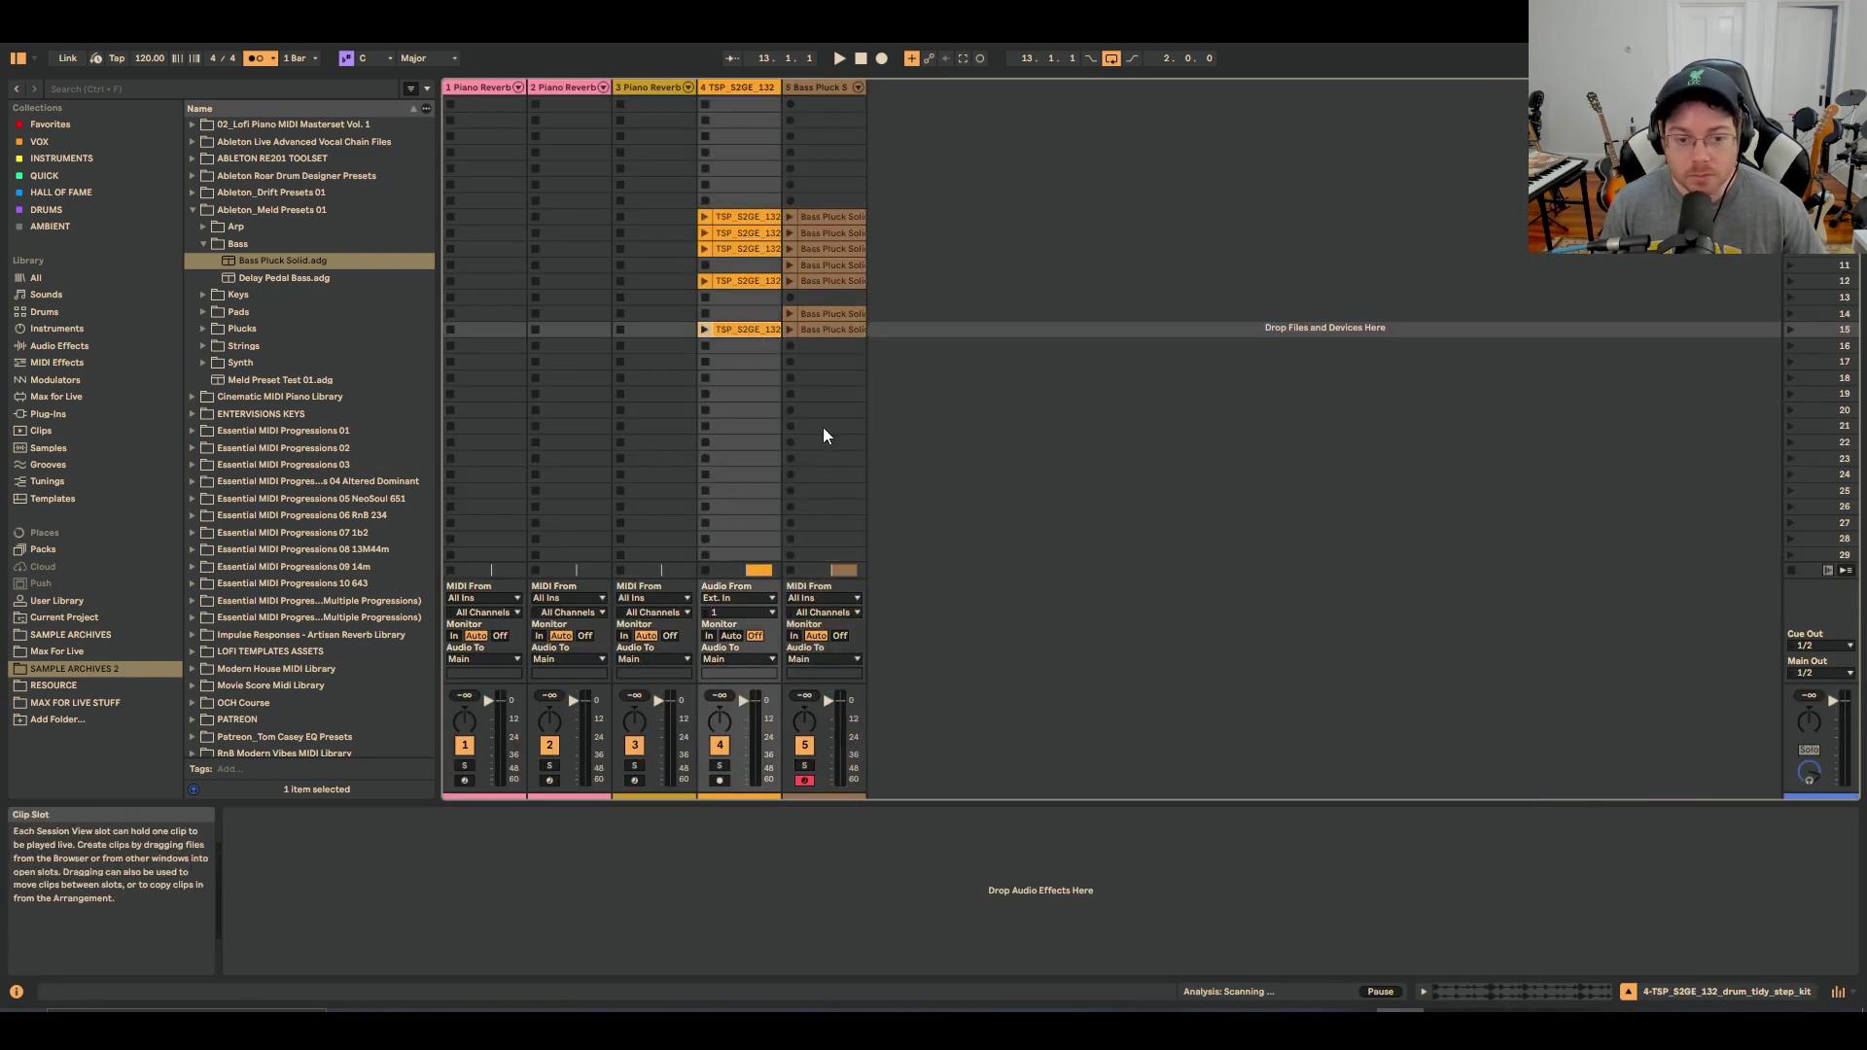
key(Tab)
Select the second Piano Reverb track in Arrangement View and arm it for recording
click(1184, 418)
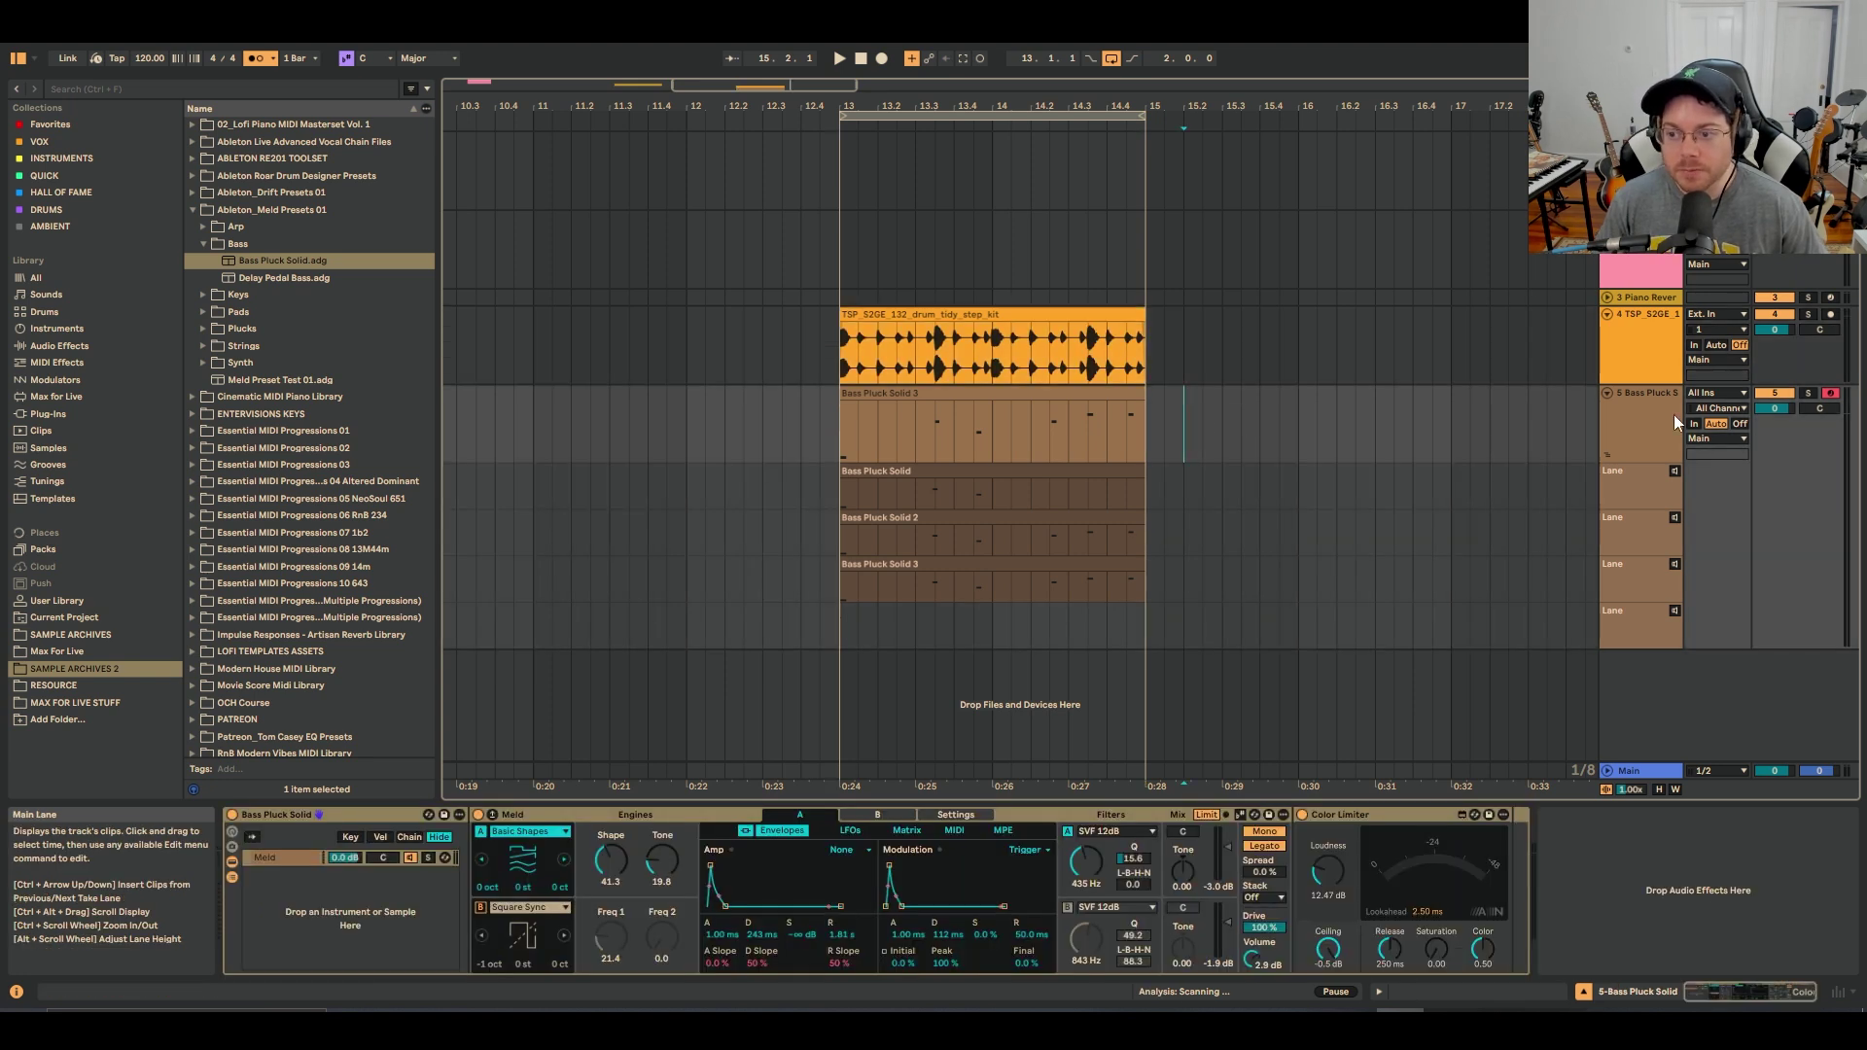
scroll(1424, 422, right, 5)
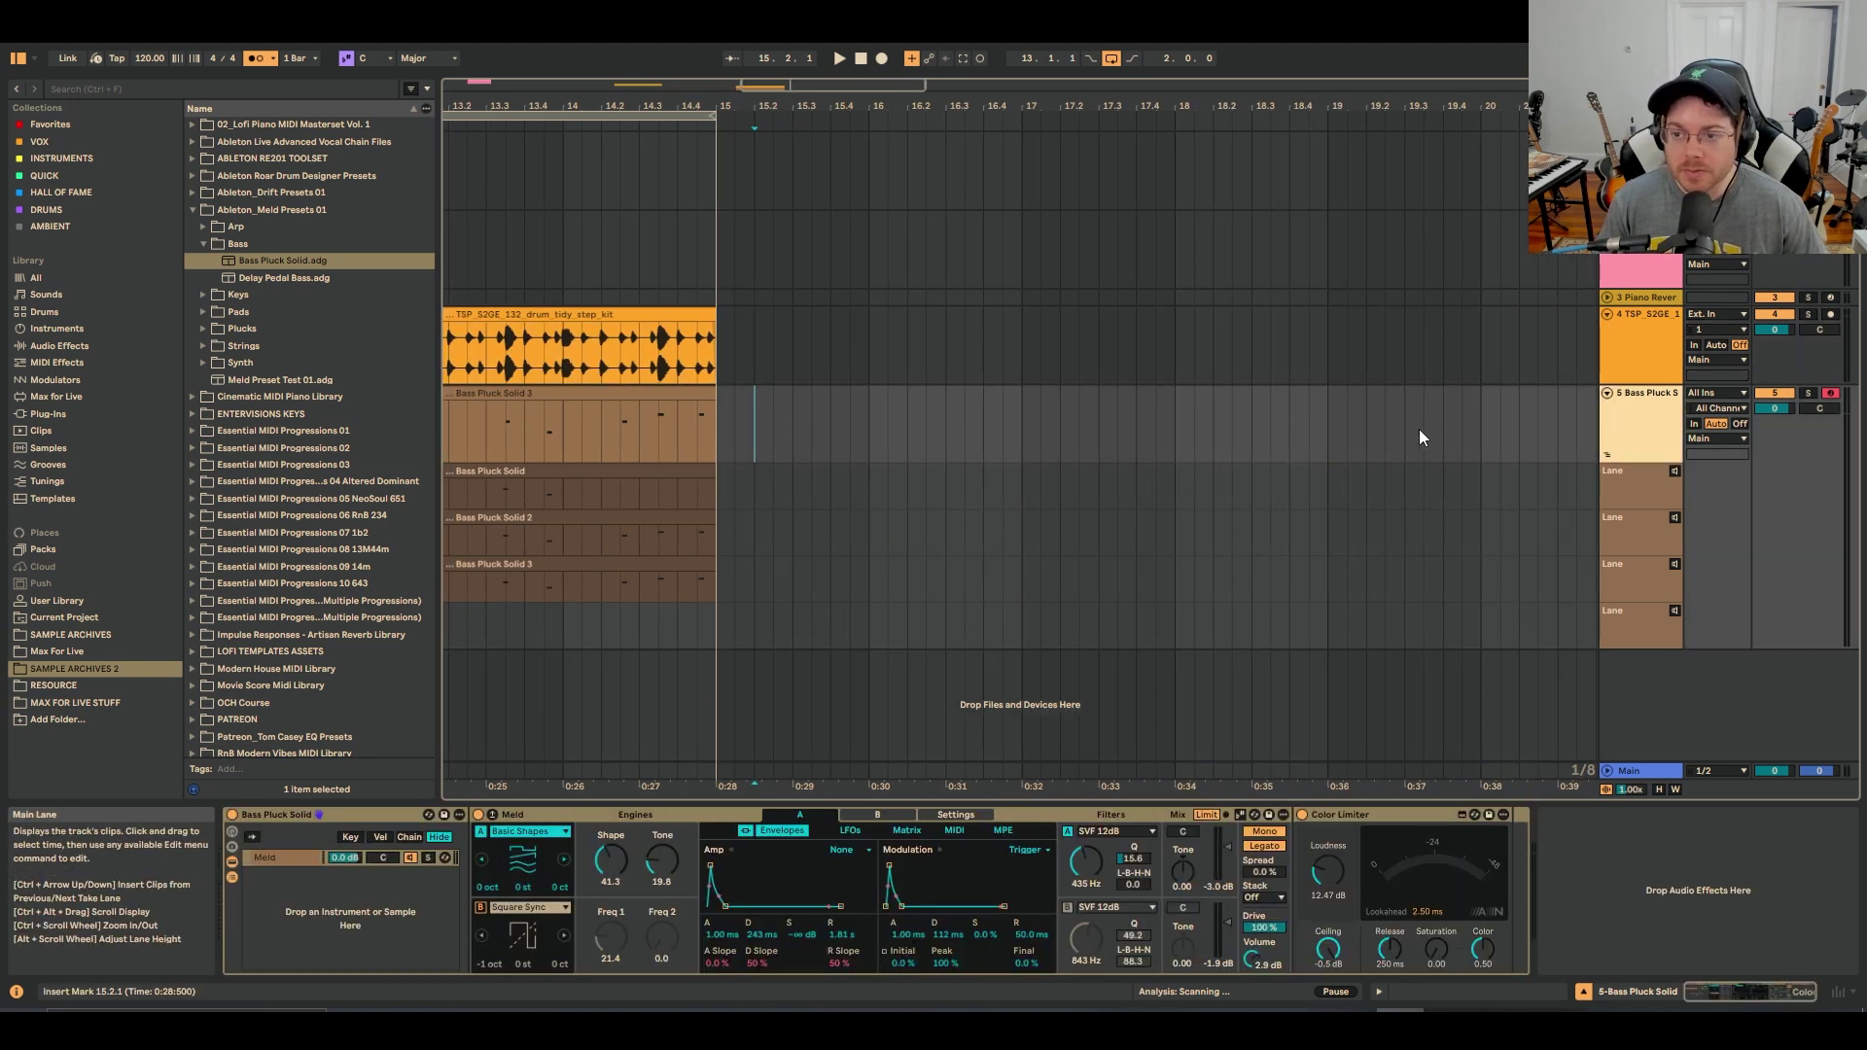
click(1639, 264)
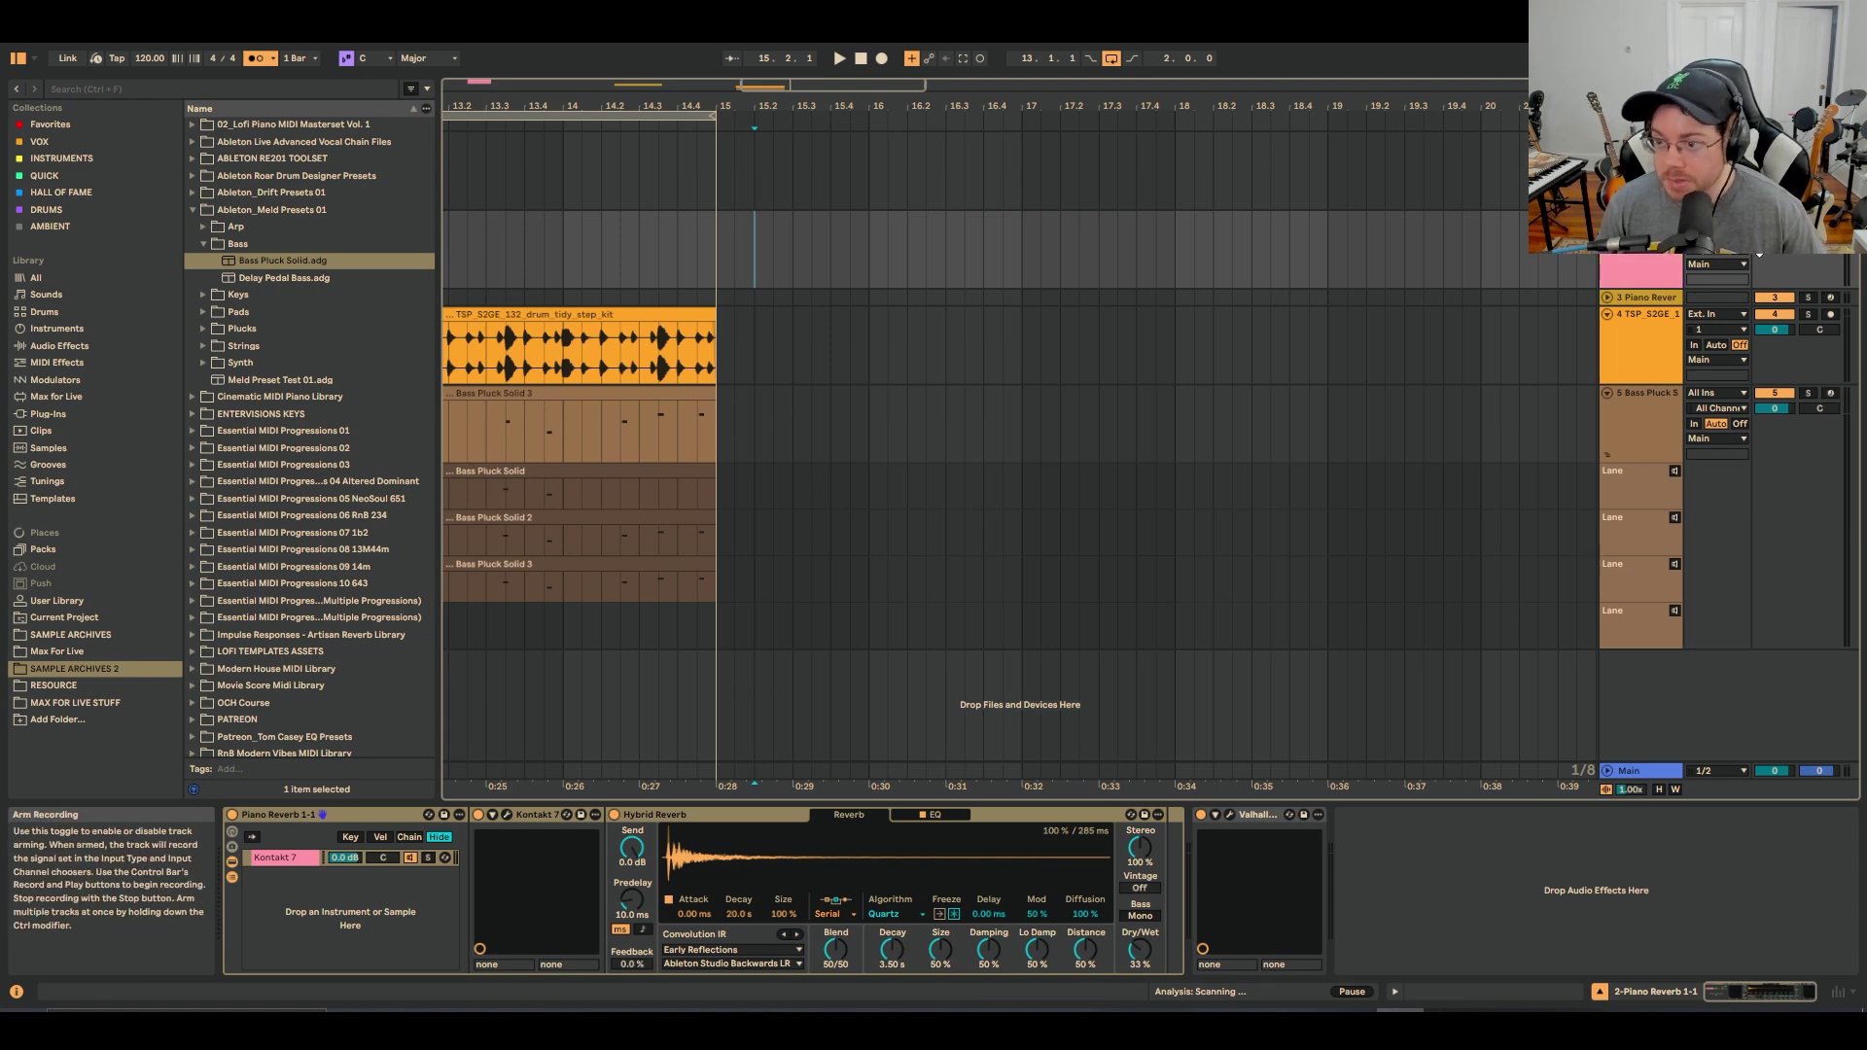
key(shift+Tab)
key(shift+Tab)
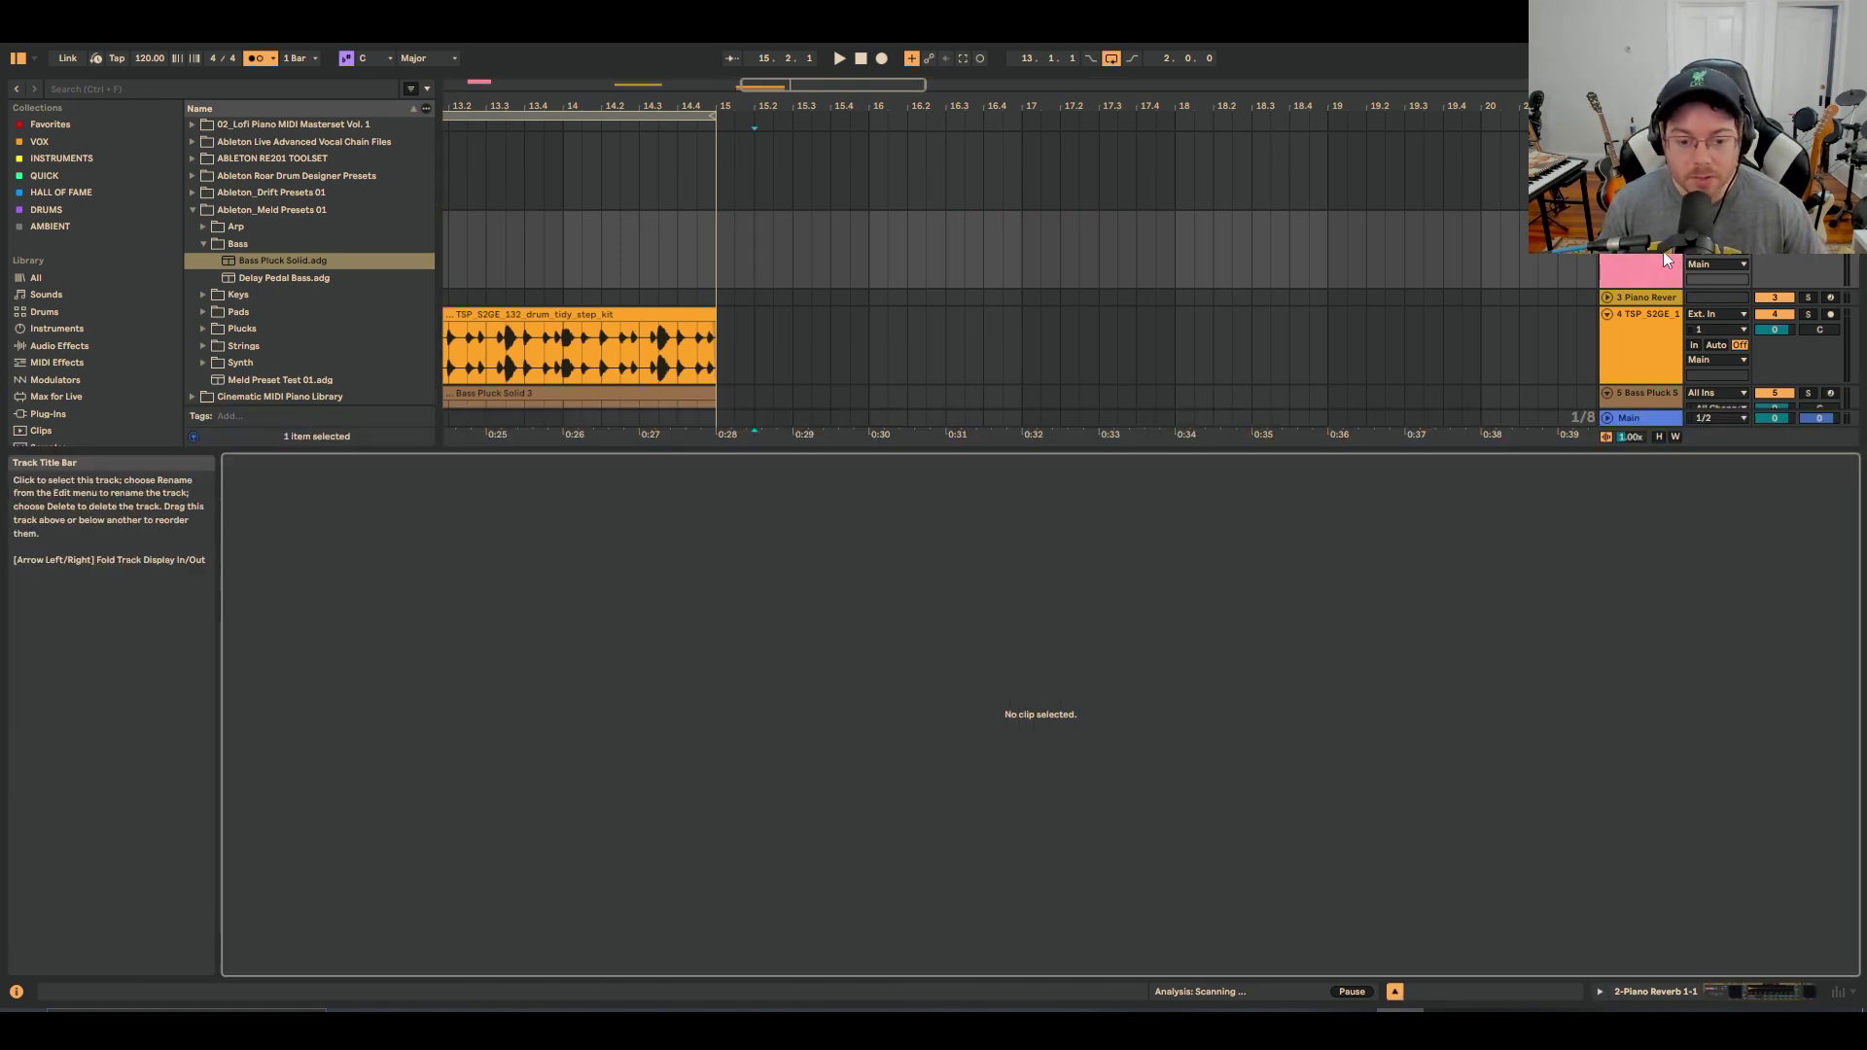
Set the arrangement loop to the two empty bars from 18 to 20
click(1231, 237)
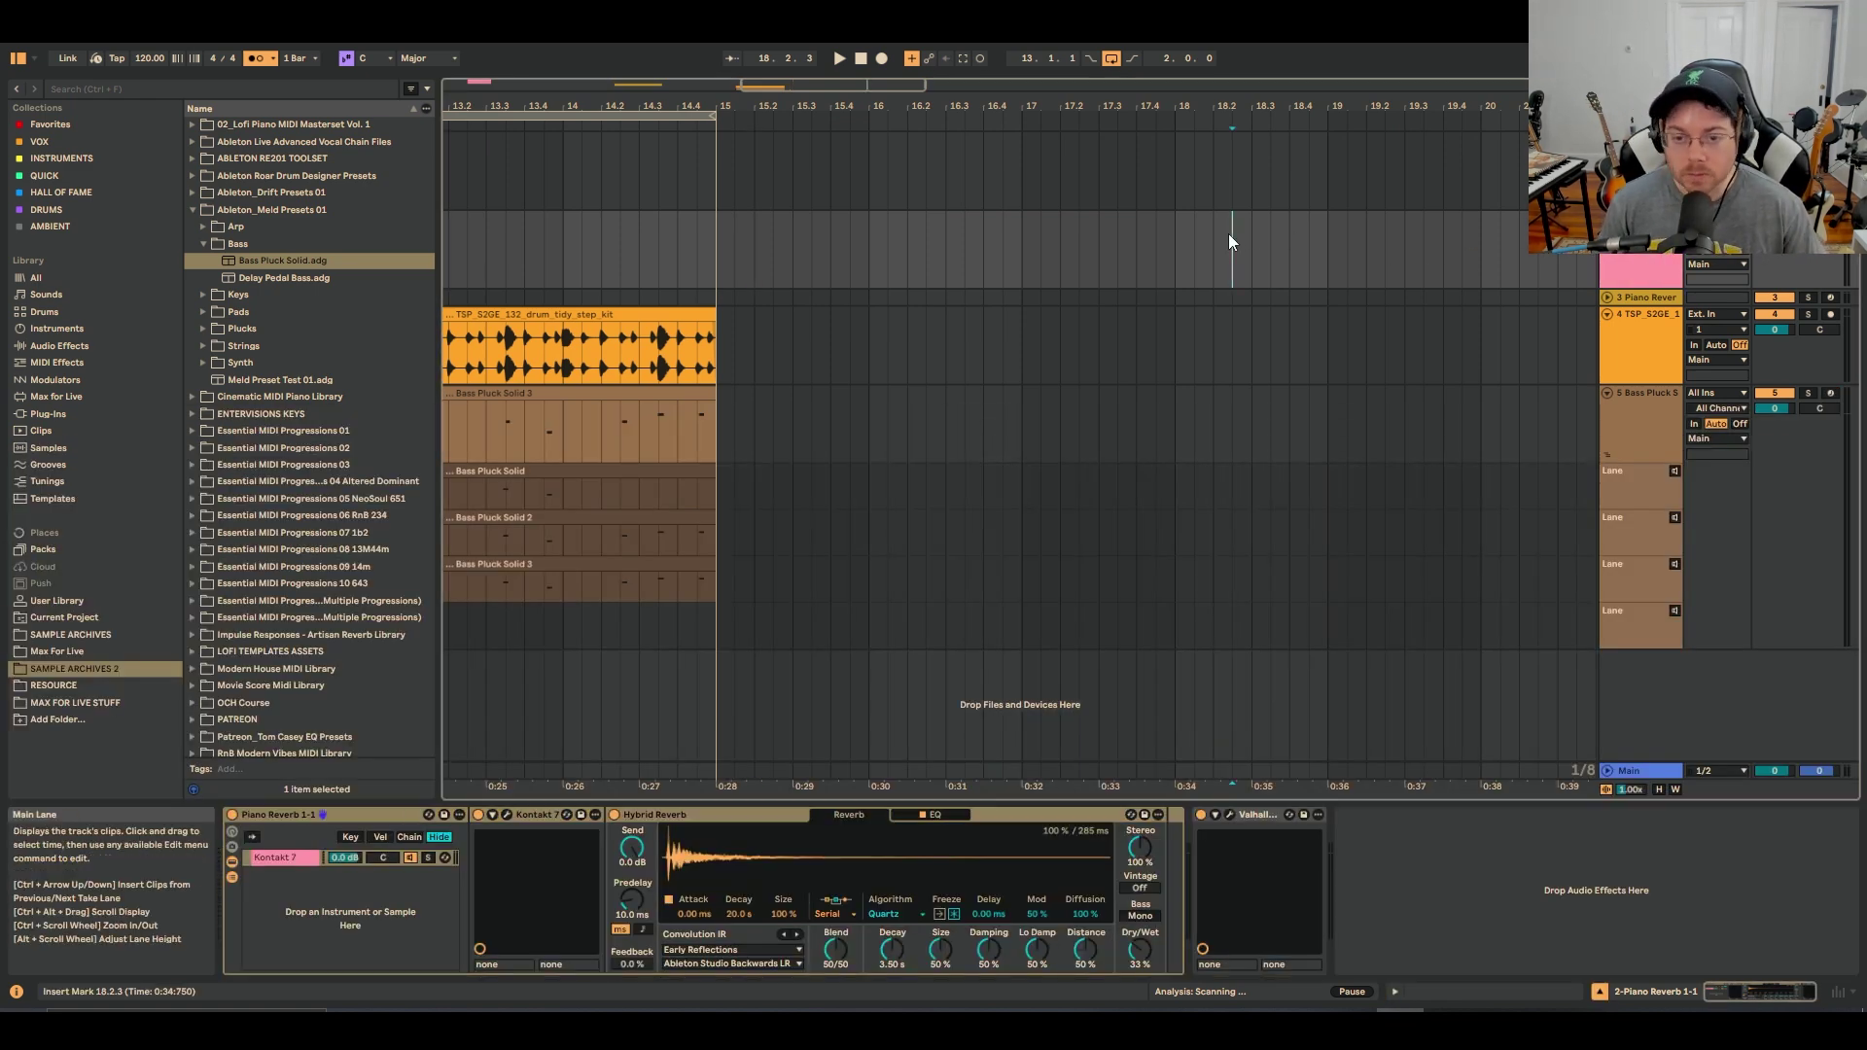
click(1174, 246)
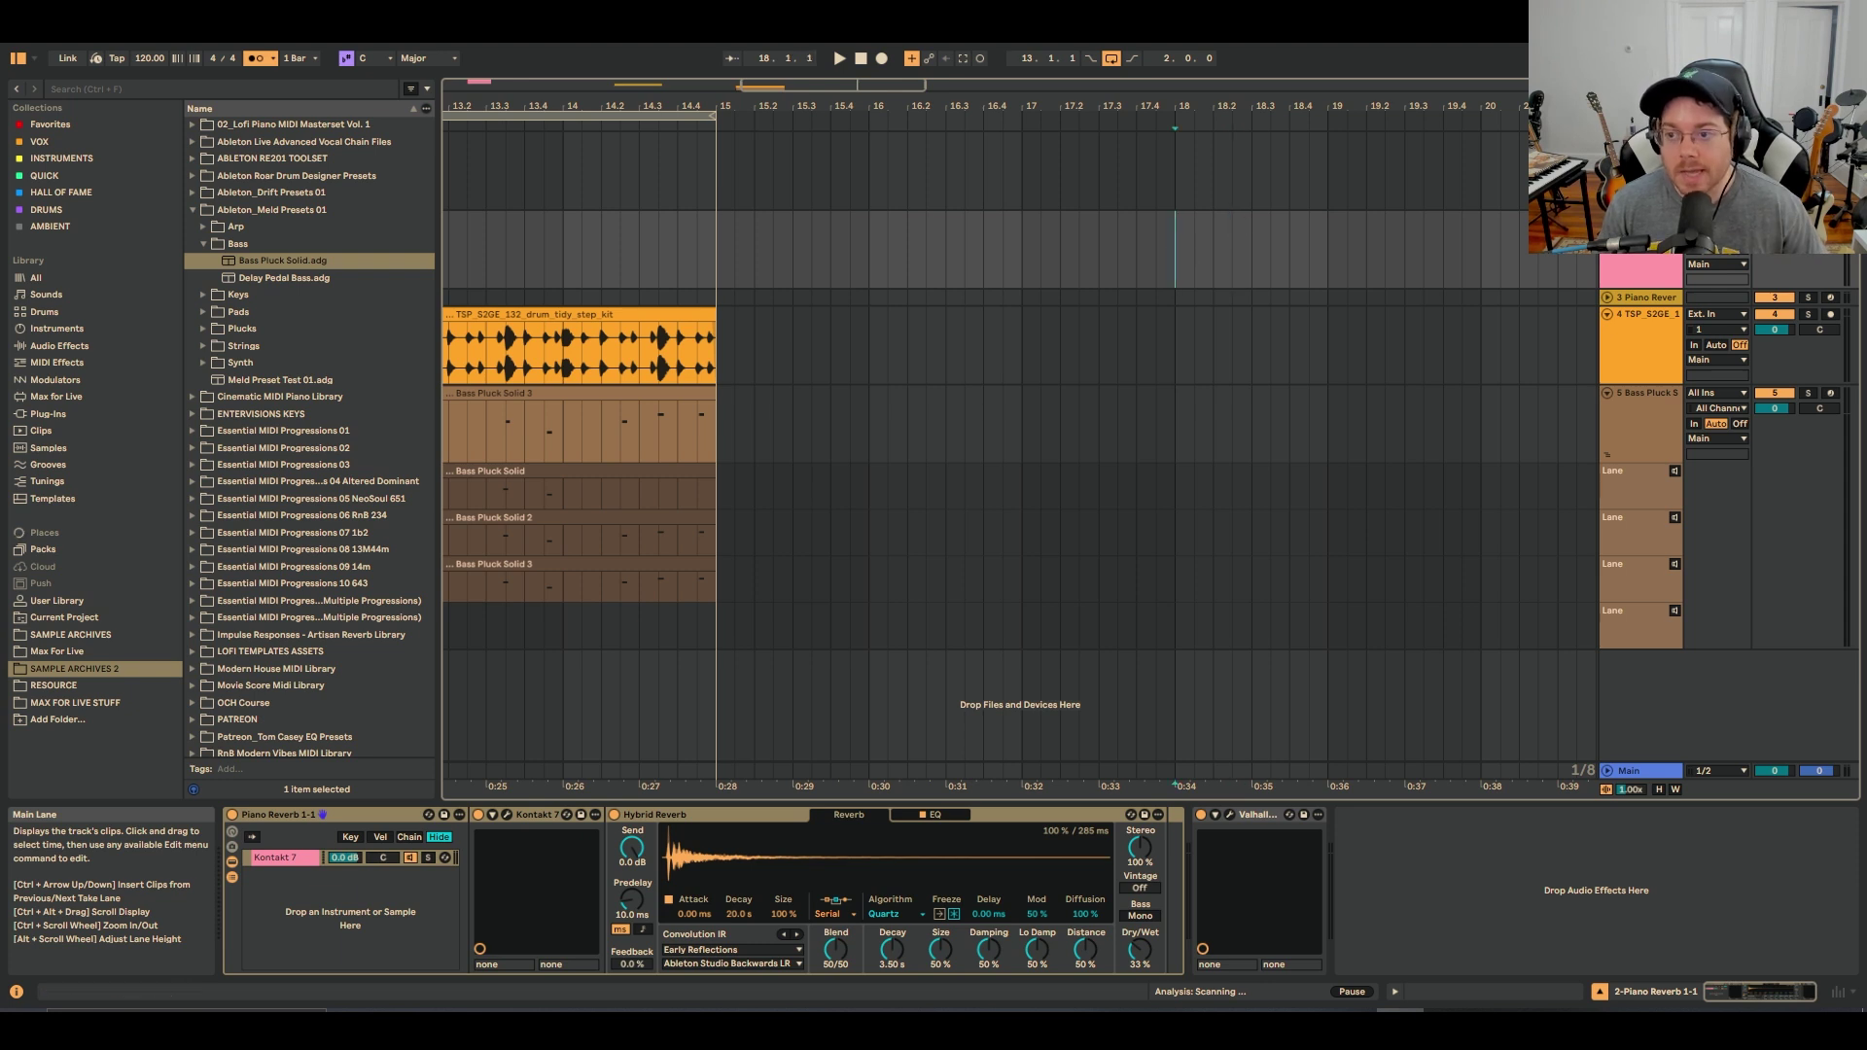
click(1641, 156)
drag(1182, 197, 1282, 188)
key(ctrl+l)
Record a two-bar piano chord take on the second Piano Reverb track from bar 18 to bar 20
click(982, 200)
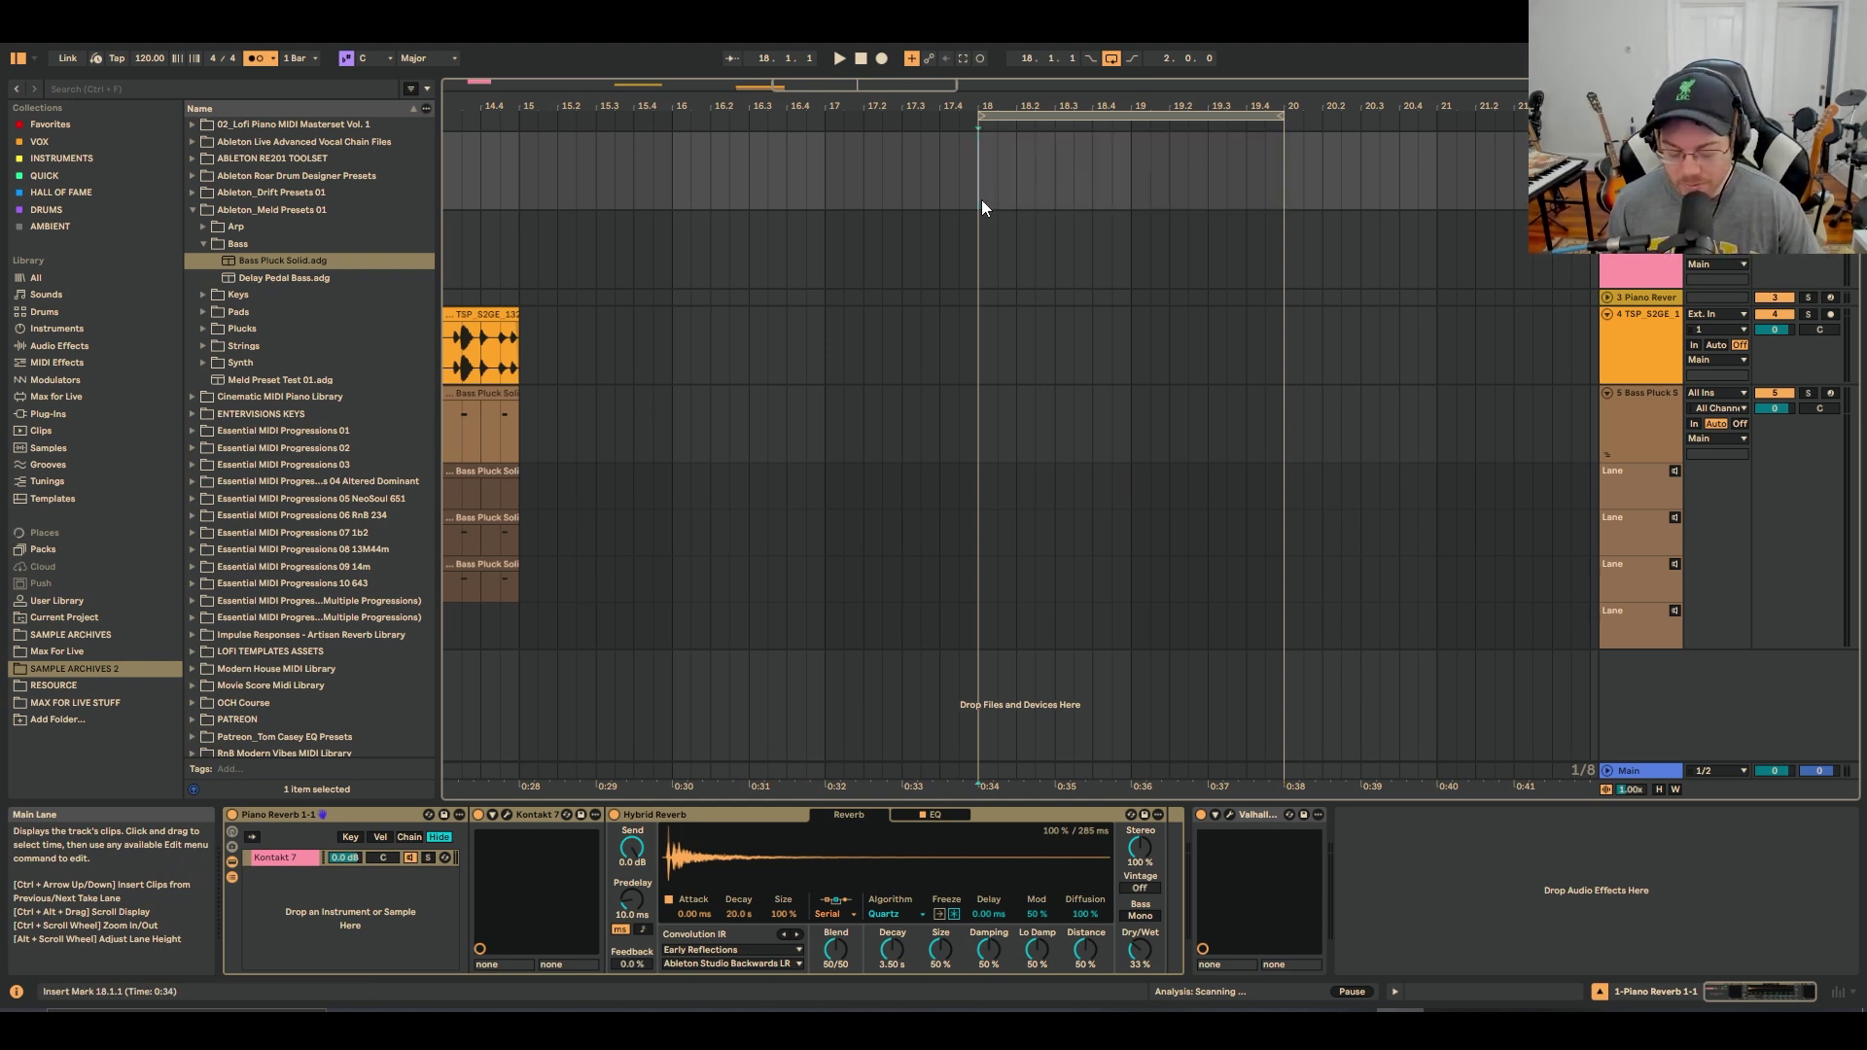
key(F9)
click(982, 273)
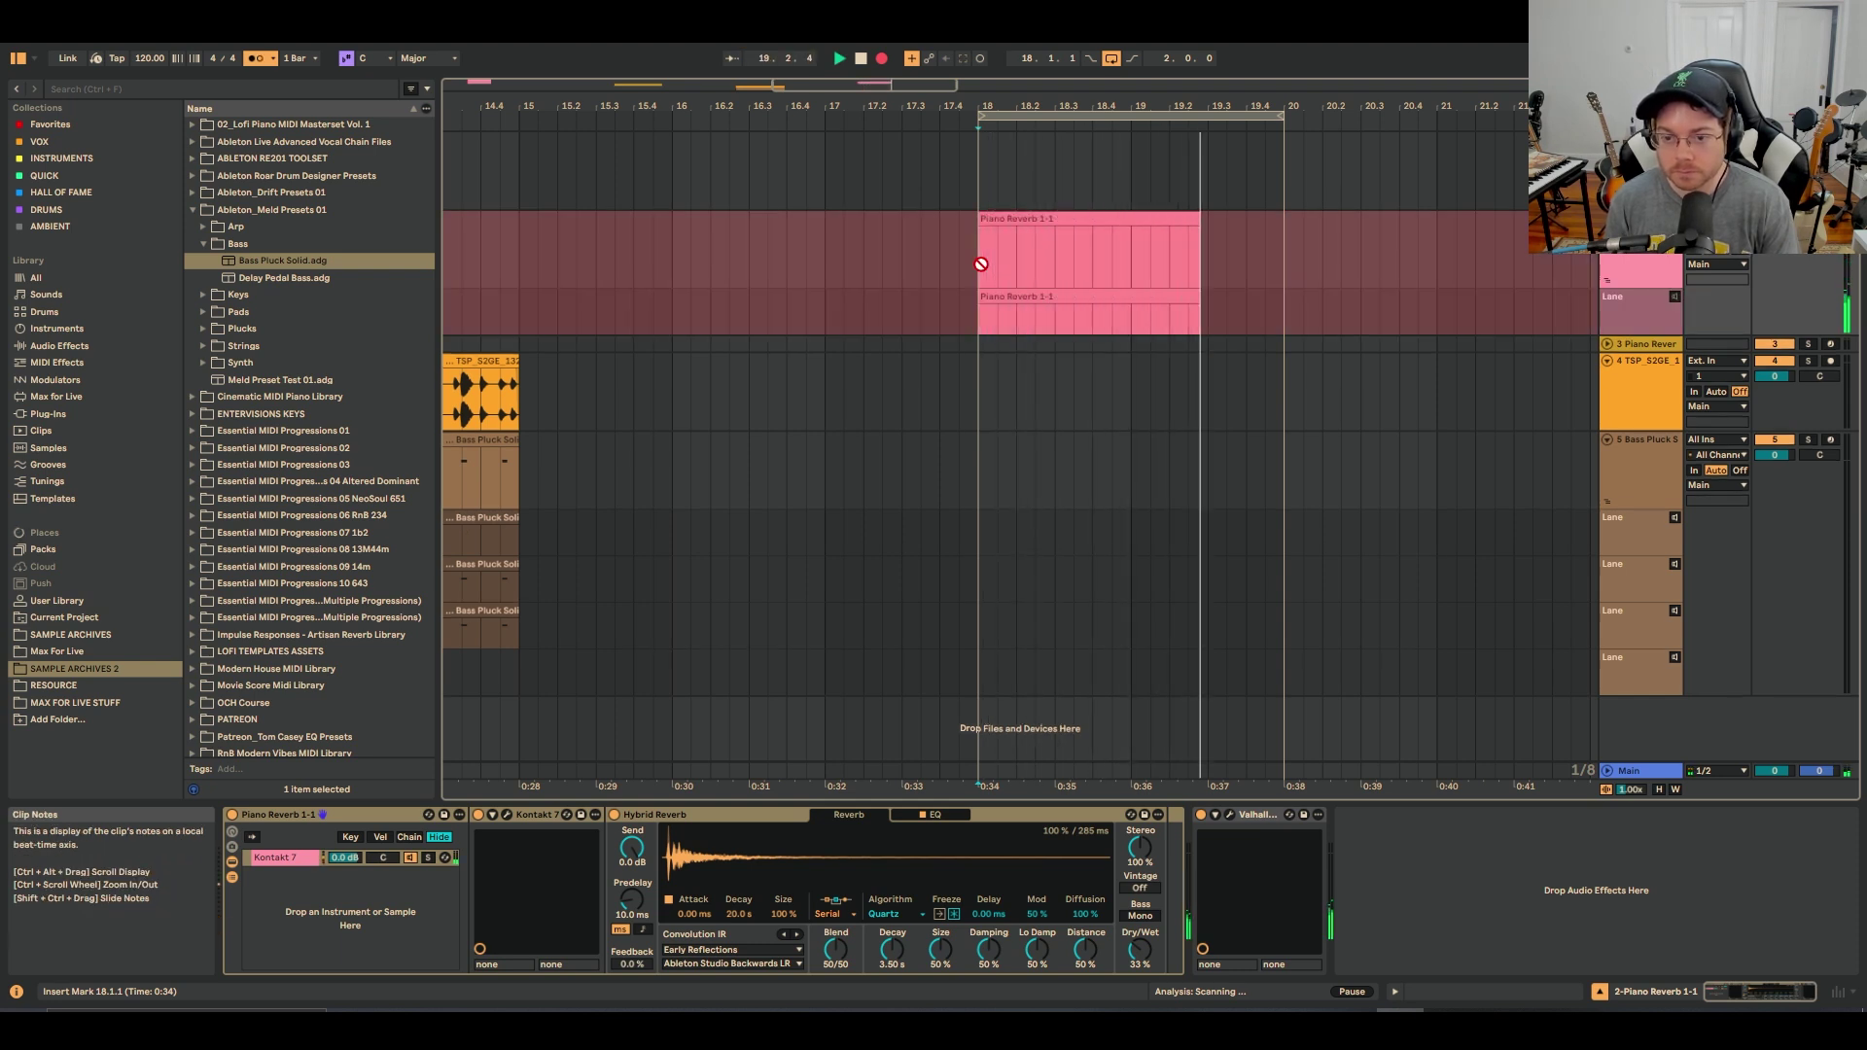
key(space)
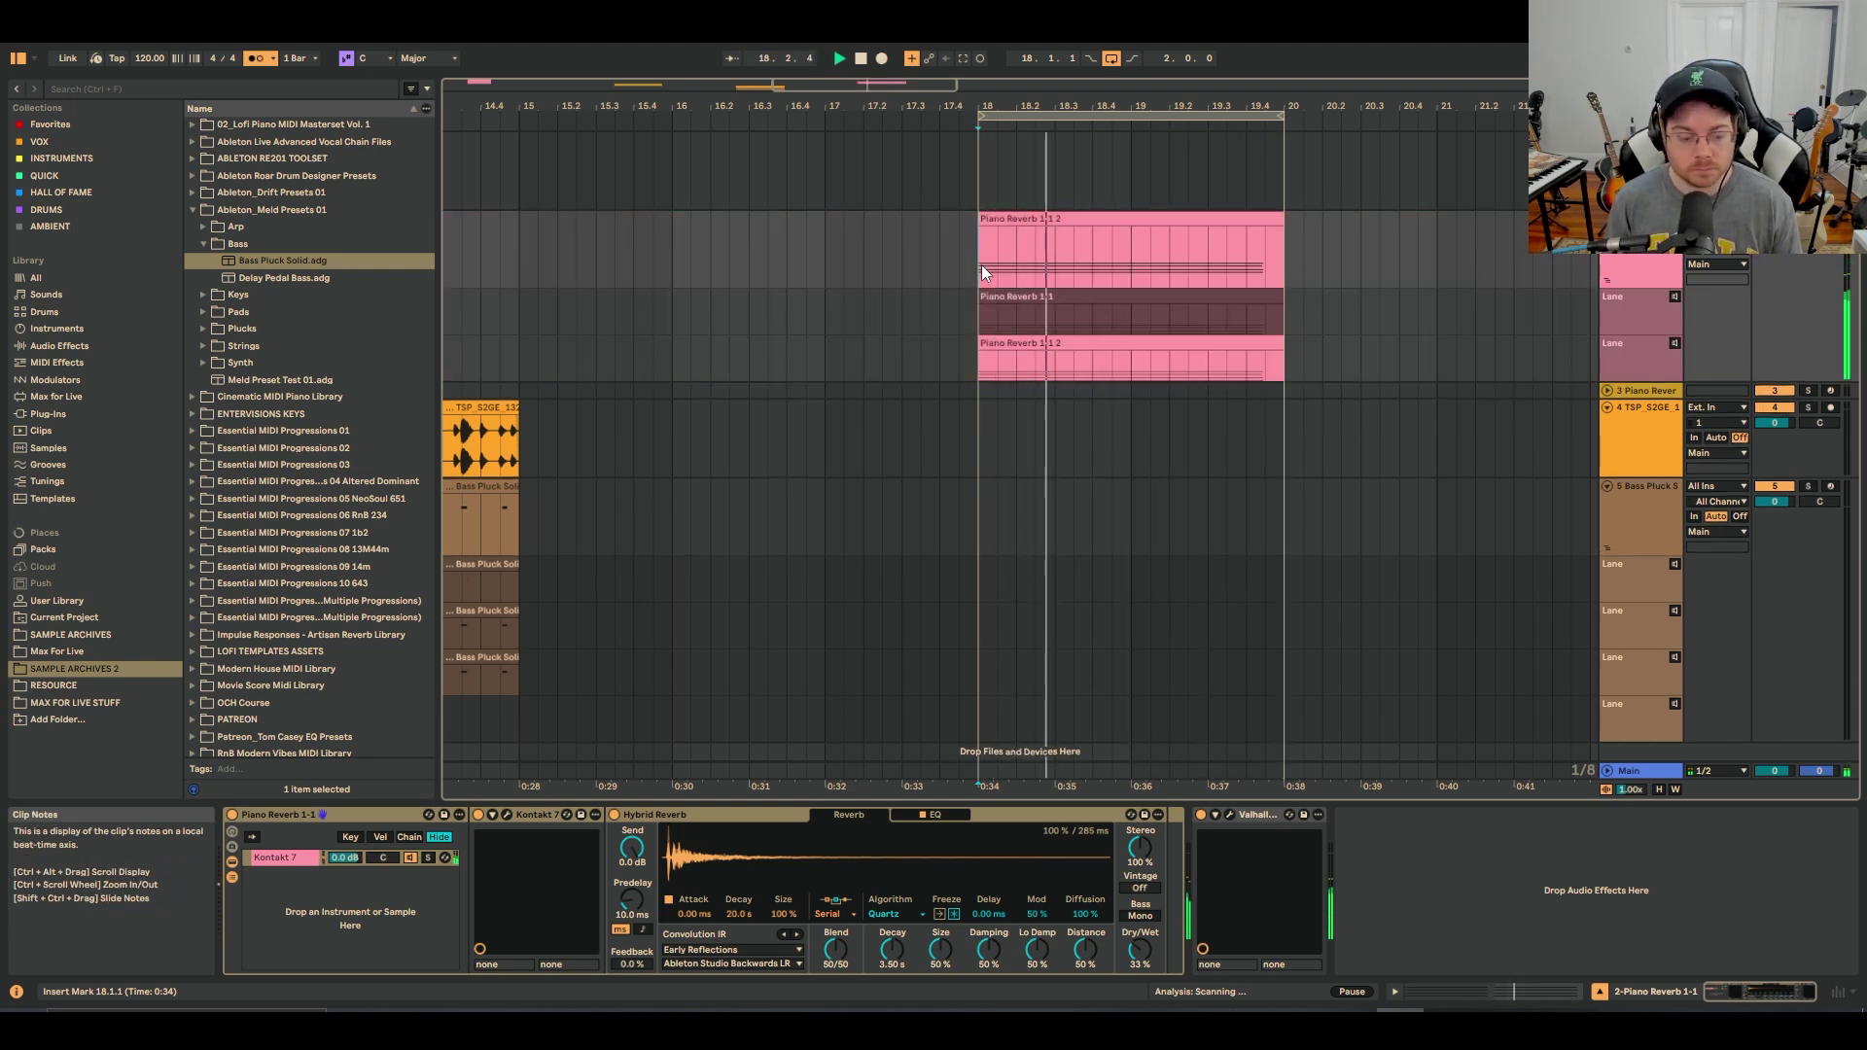
click(1047, 290)
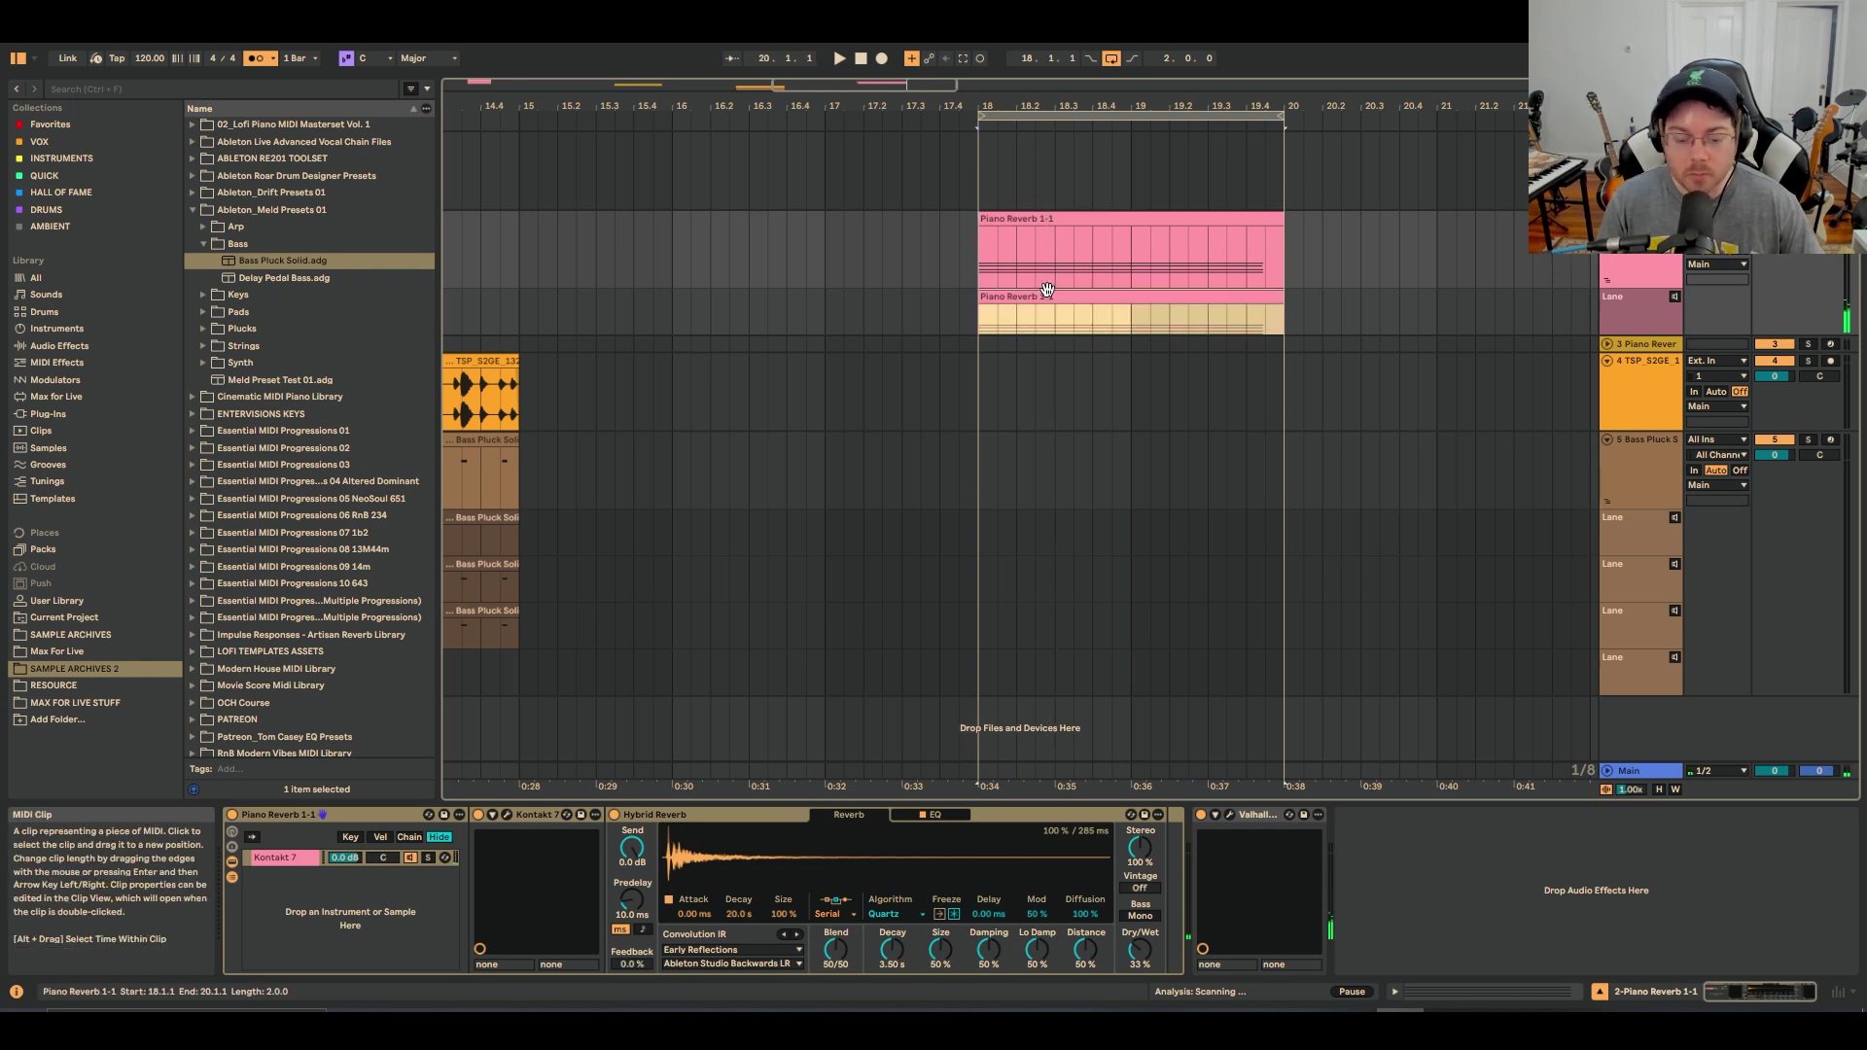
Hide the take lanes of the second Piano Reverb track and insert a take lane on the first one
right_click(1640, 259)
click(1688, 495)
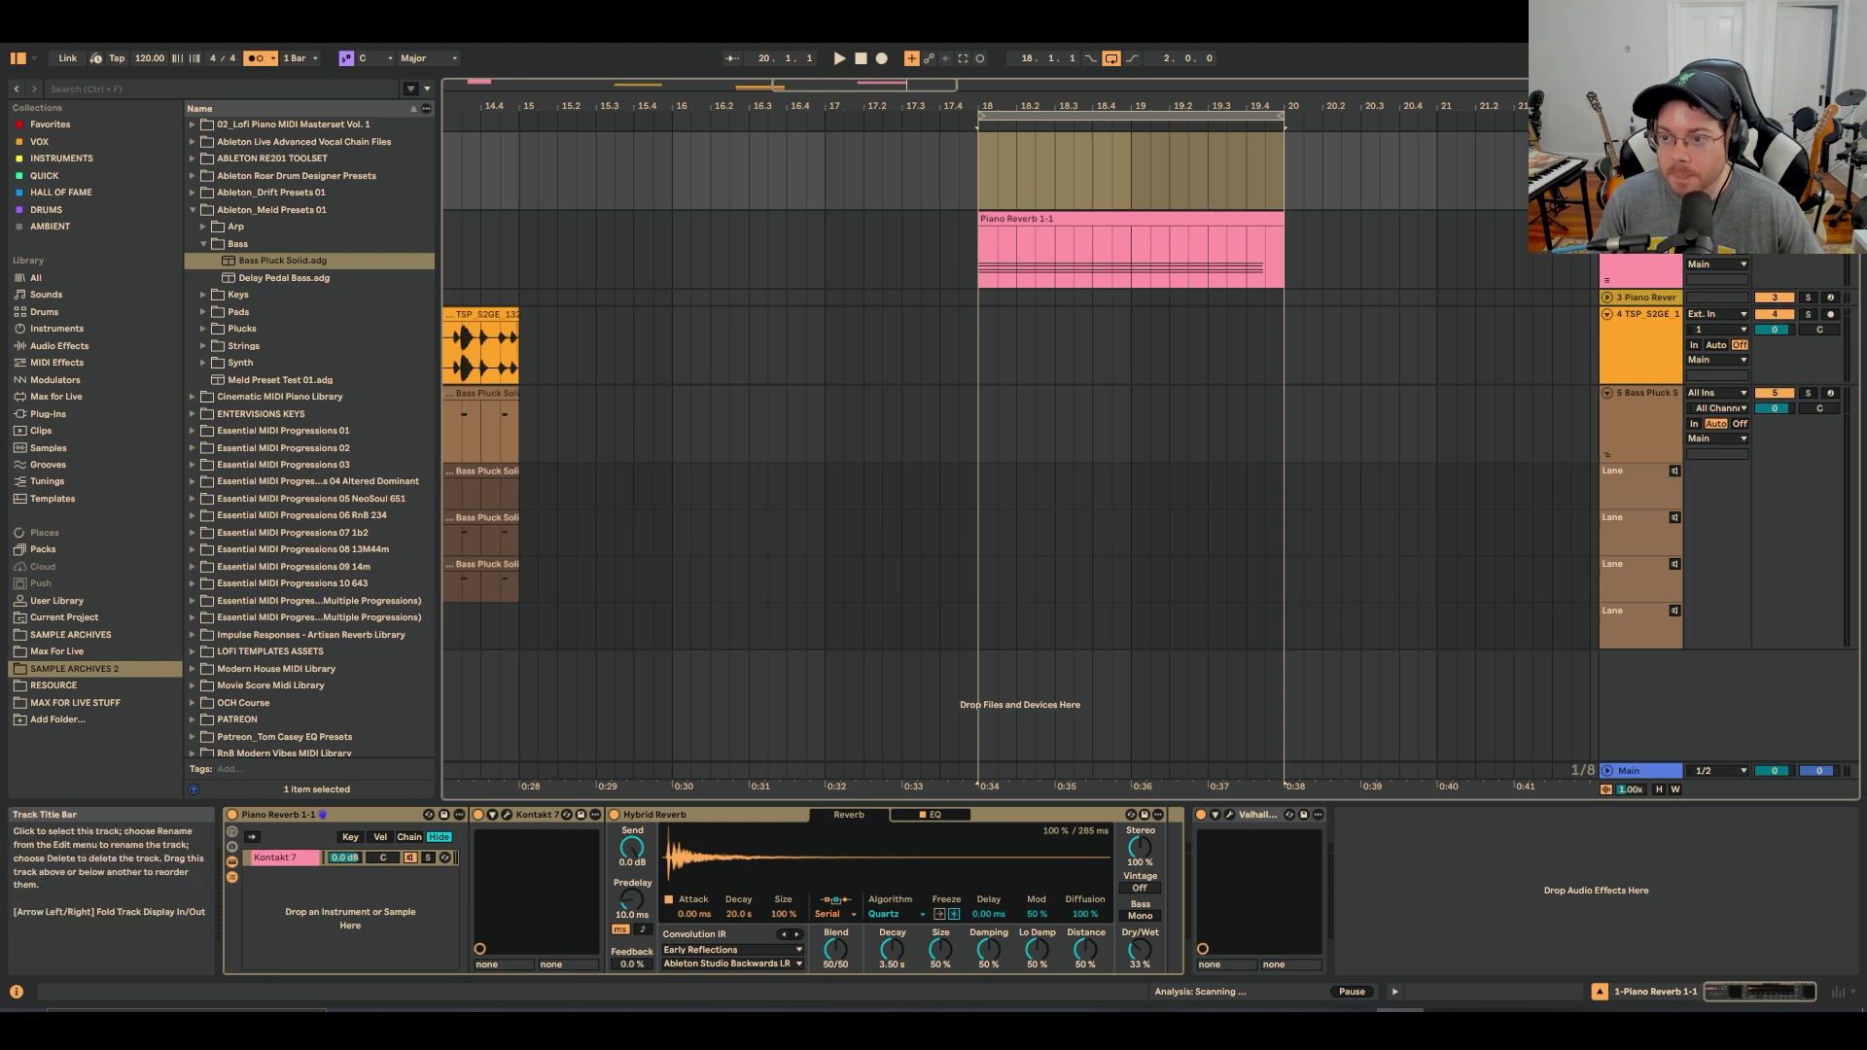
right_click(1671, 180)
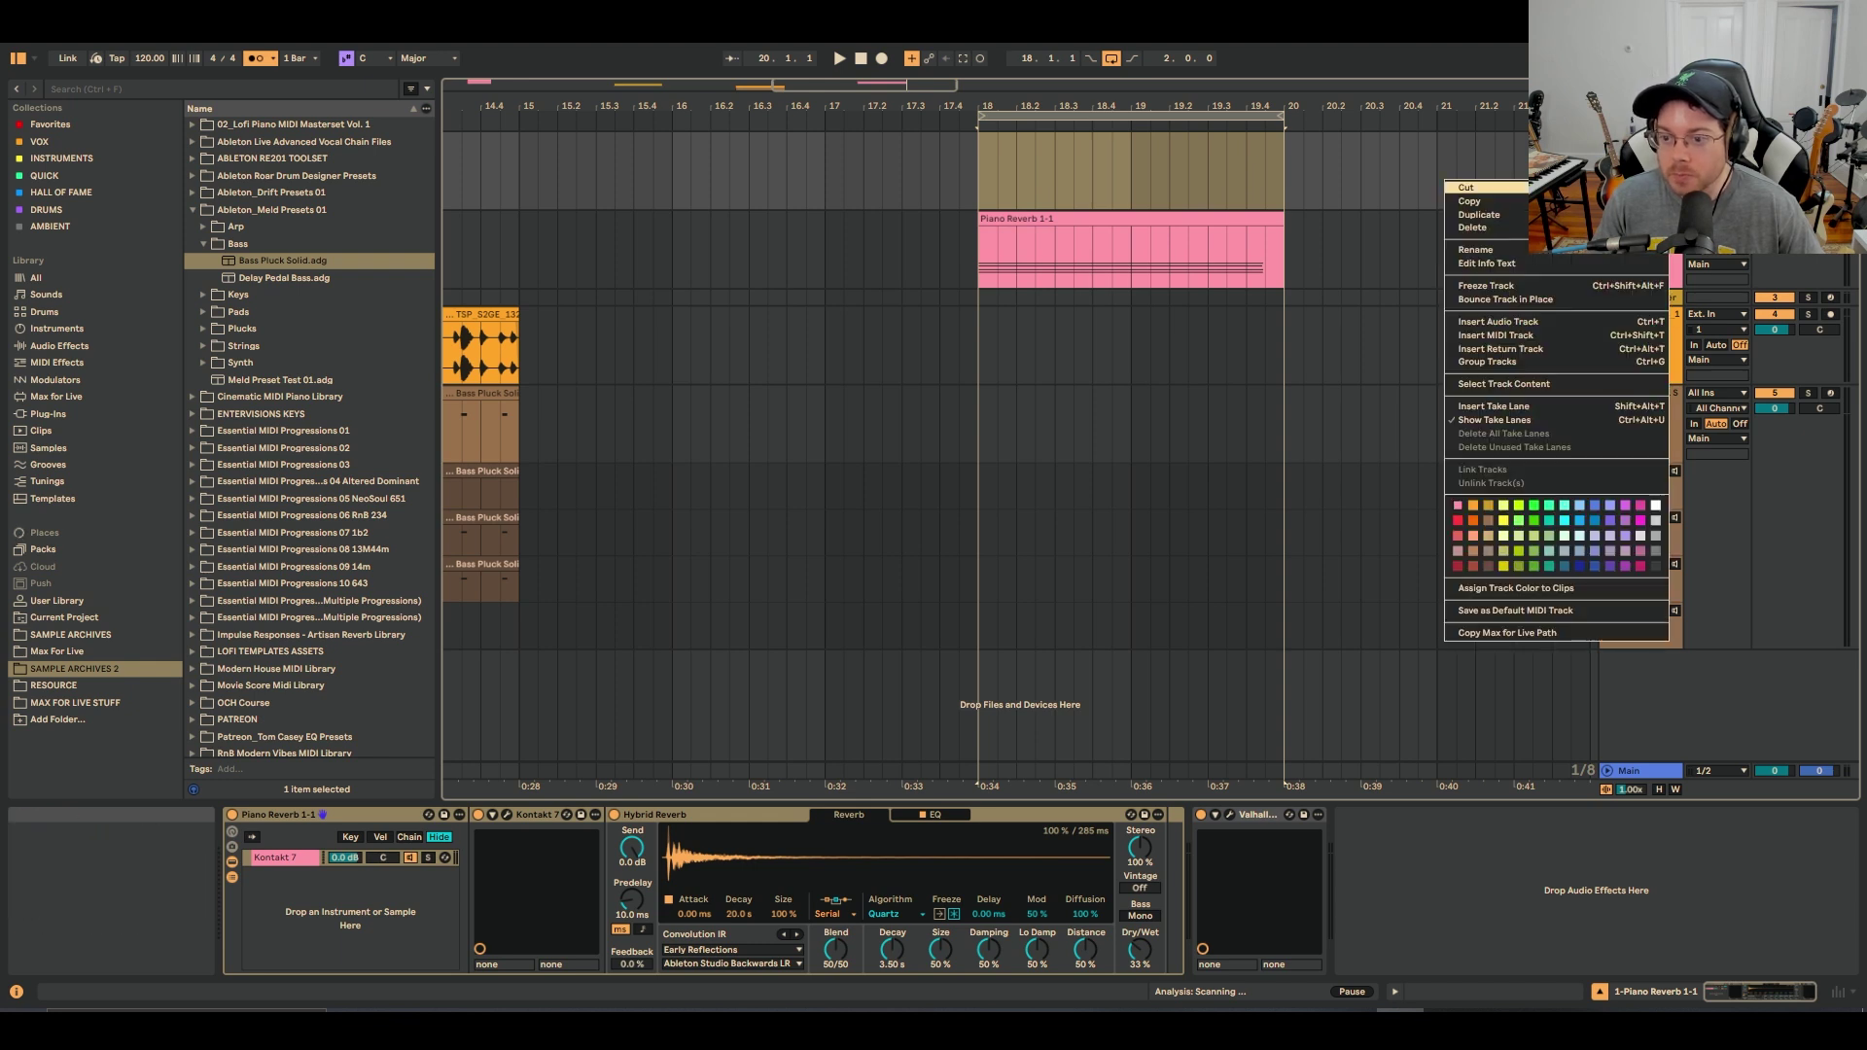
click(1597, 412)
Turn off MIDI Arrangement Overdub and loop-record four separate melody takes on the first Piano Reverb track from bar 18
click(1008, 204)
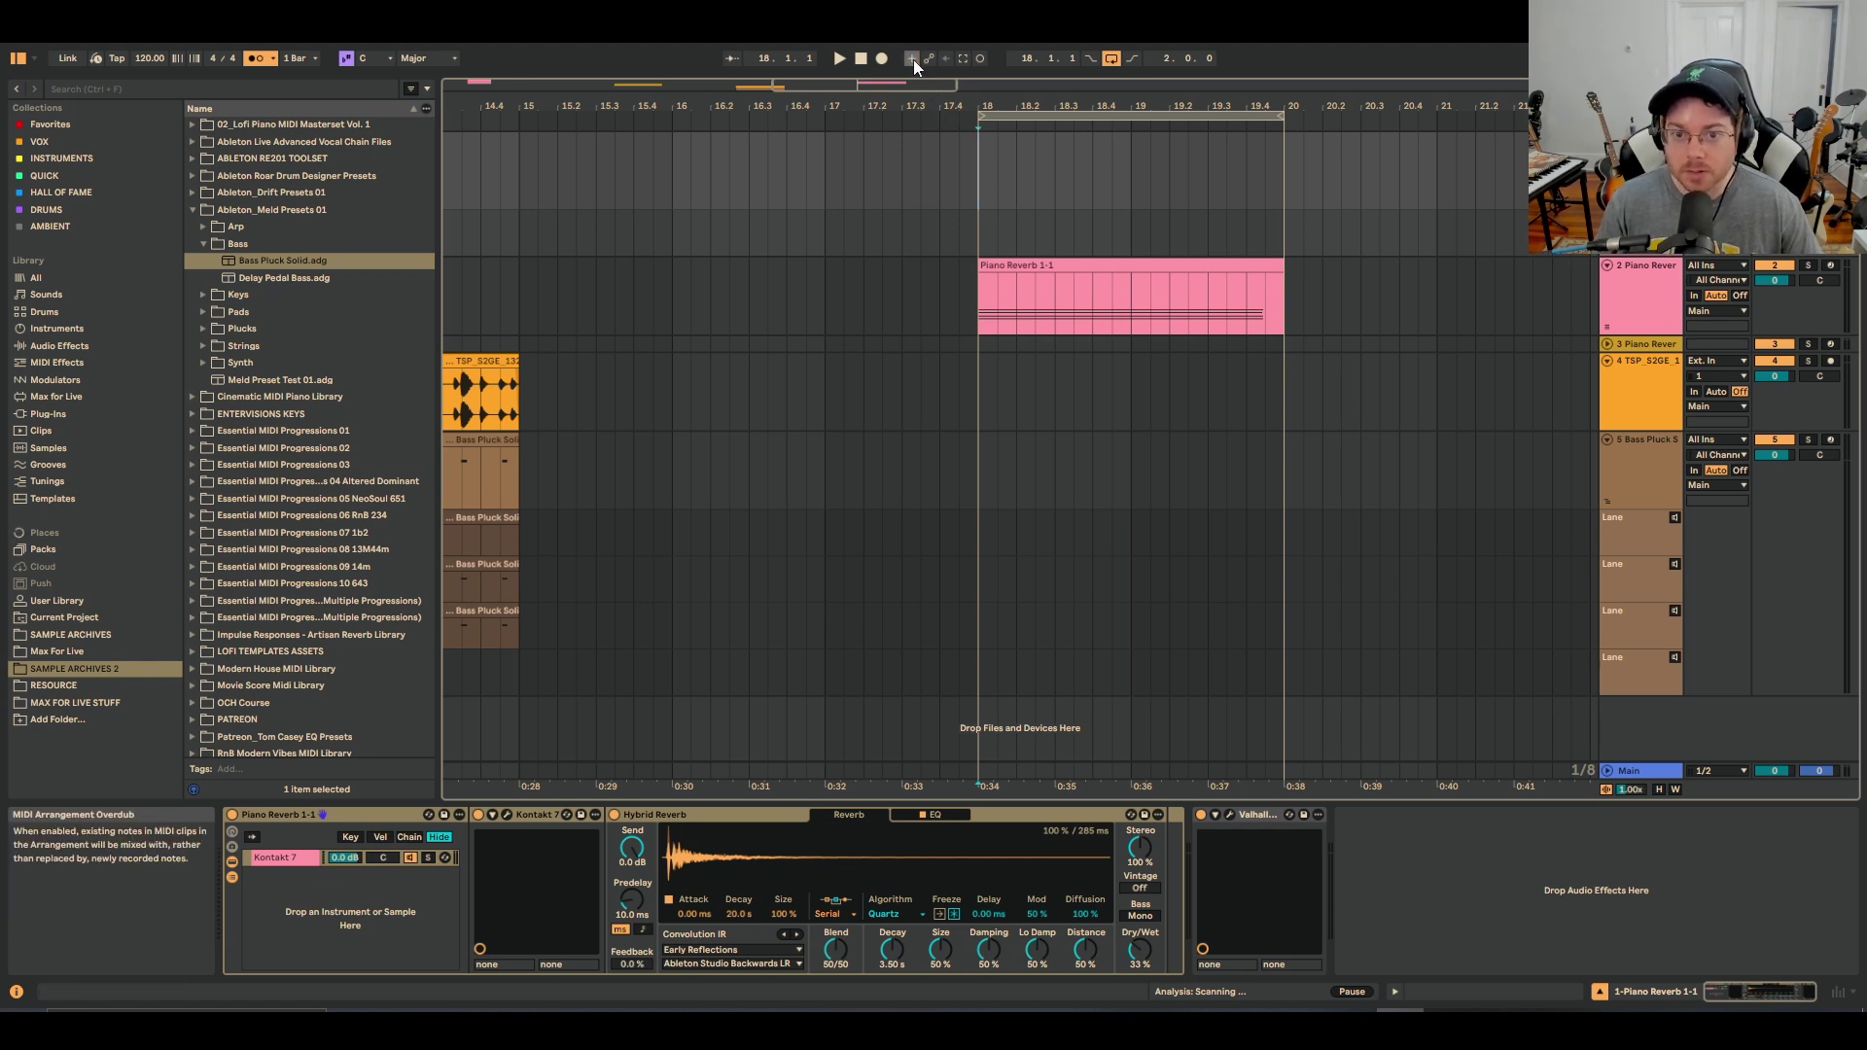
click(969, 153)
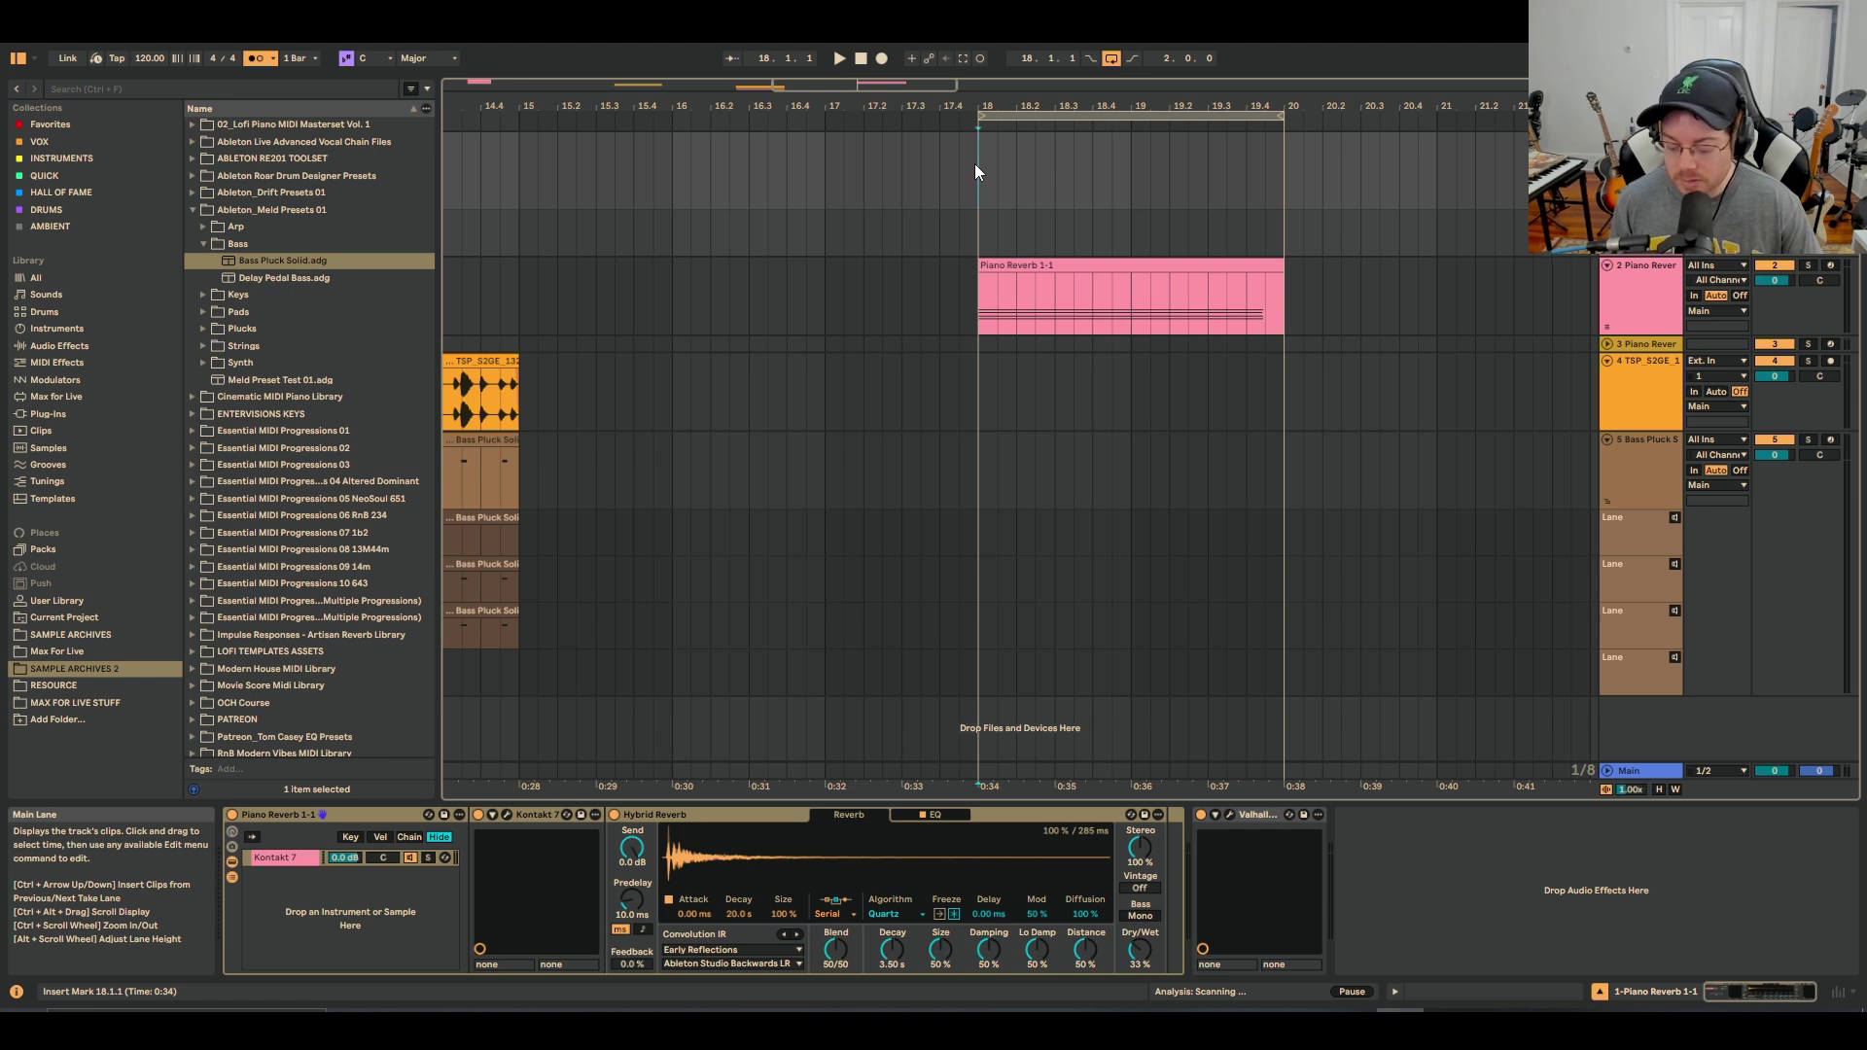
key(F9)
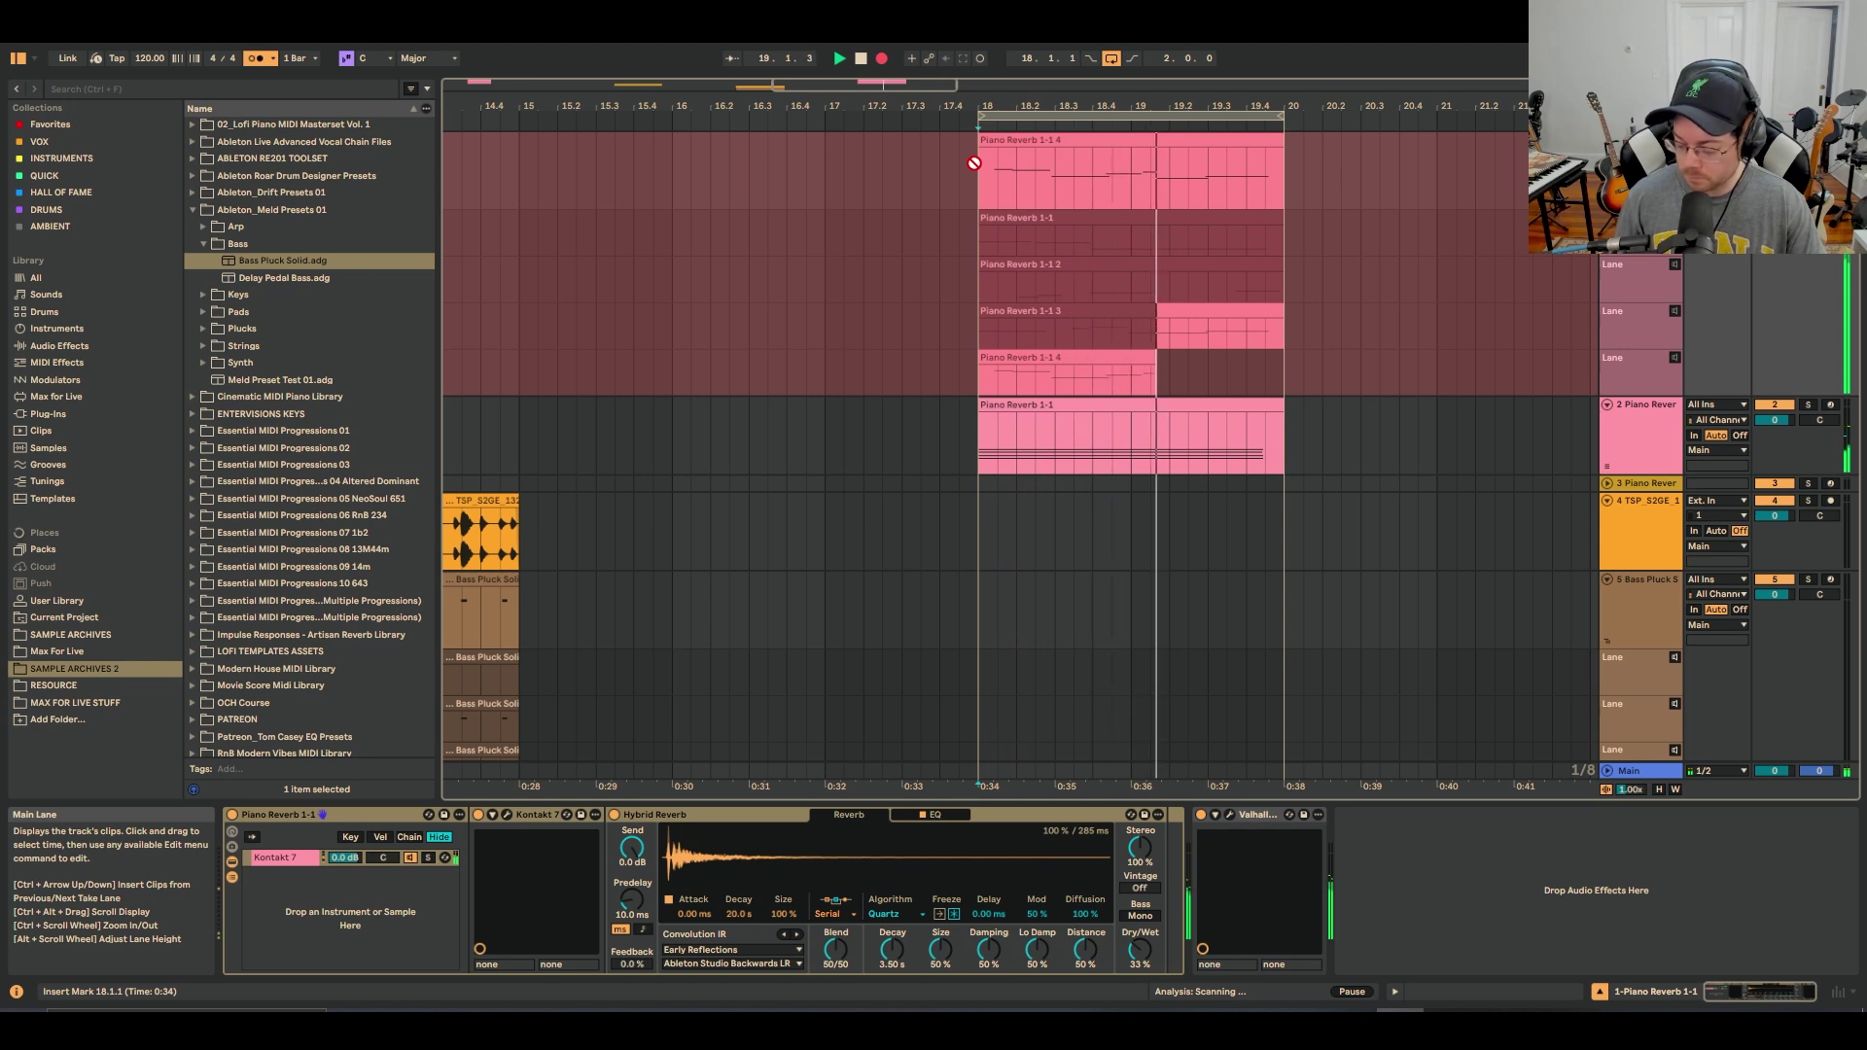
key(space)
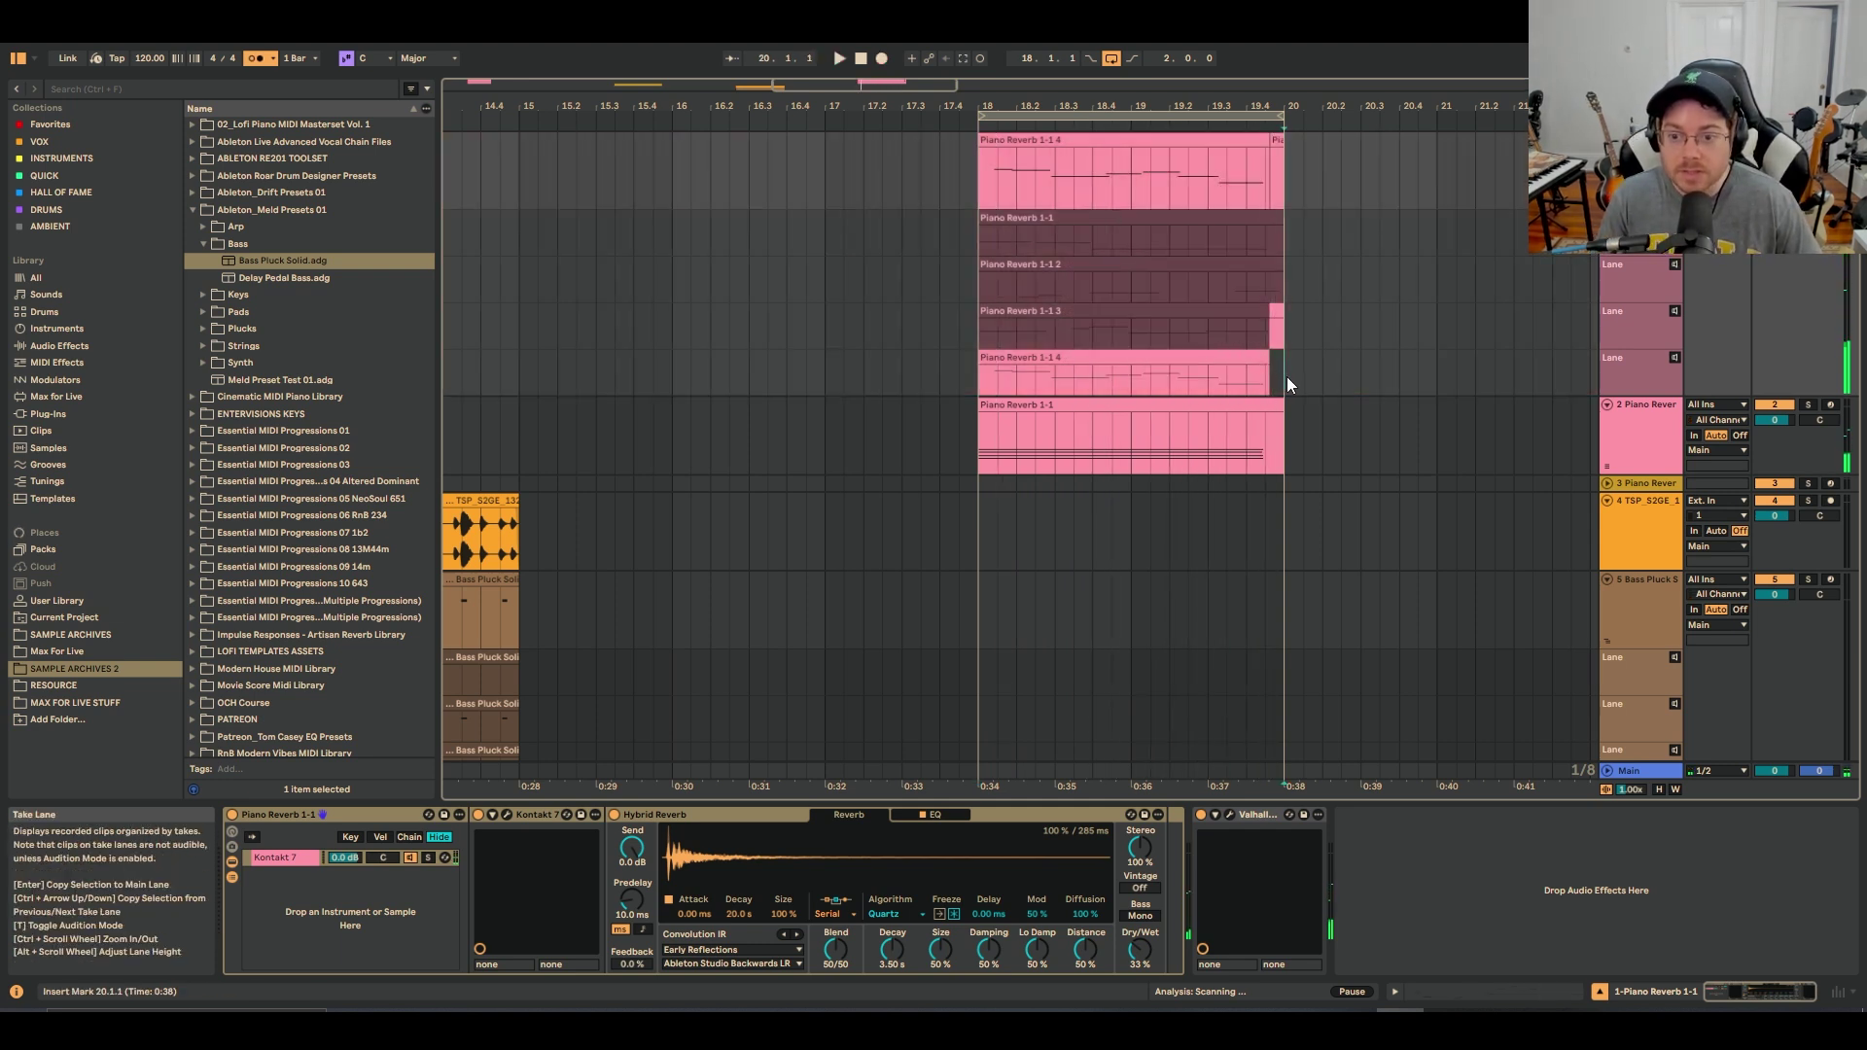
Compare the recorded piano takes across bars 18 to 20 and copy the Piano Reverb 1-1 3 take to the main lane
drag(1286, 376, 1150, 374)
click(983, 369)
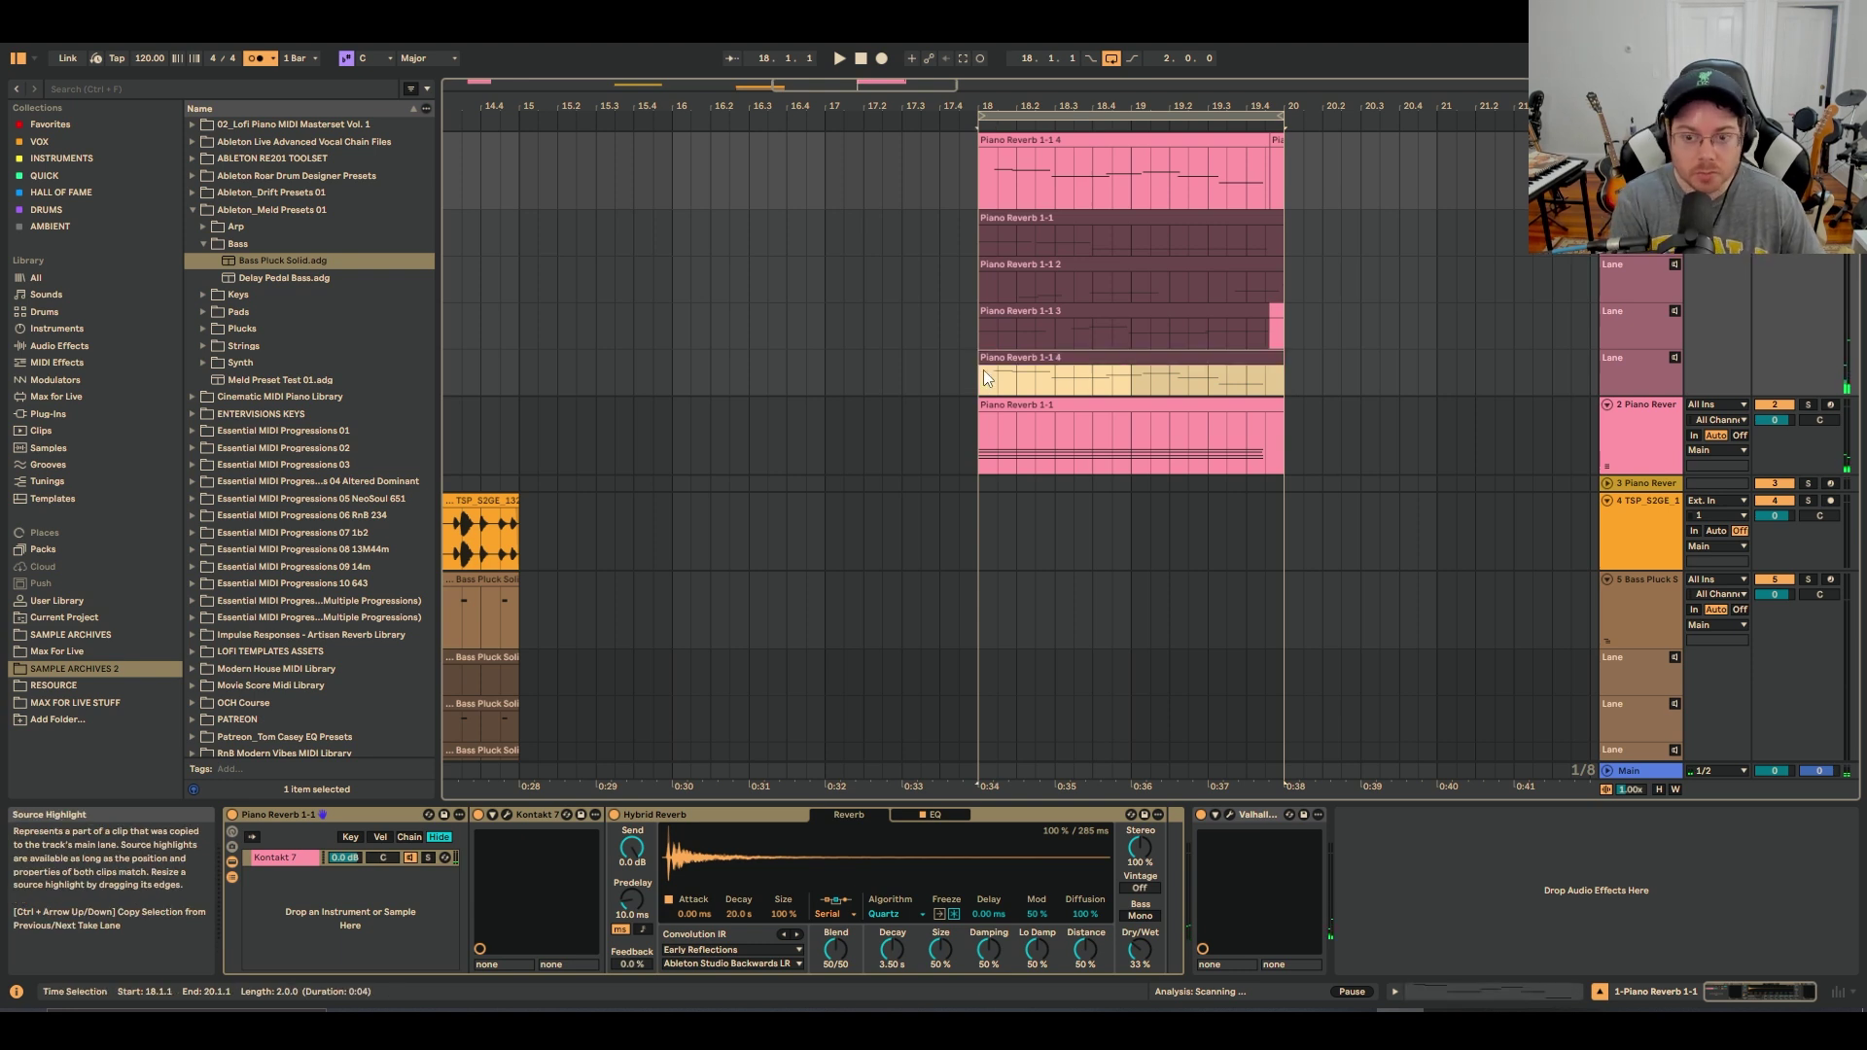
drag(1289, 341, 974, 335)
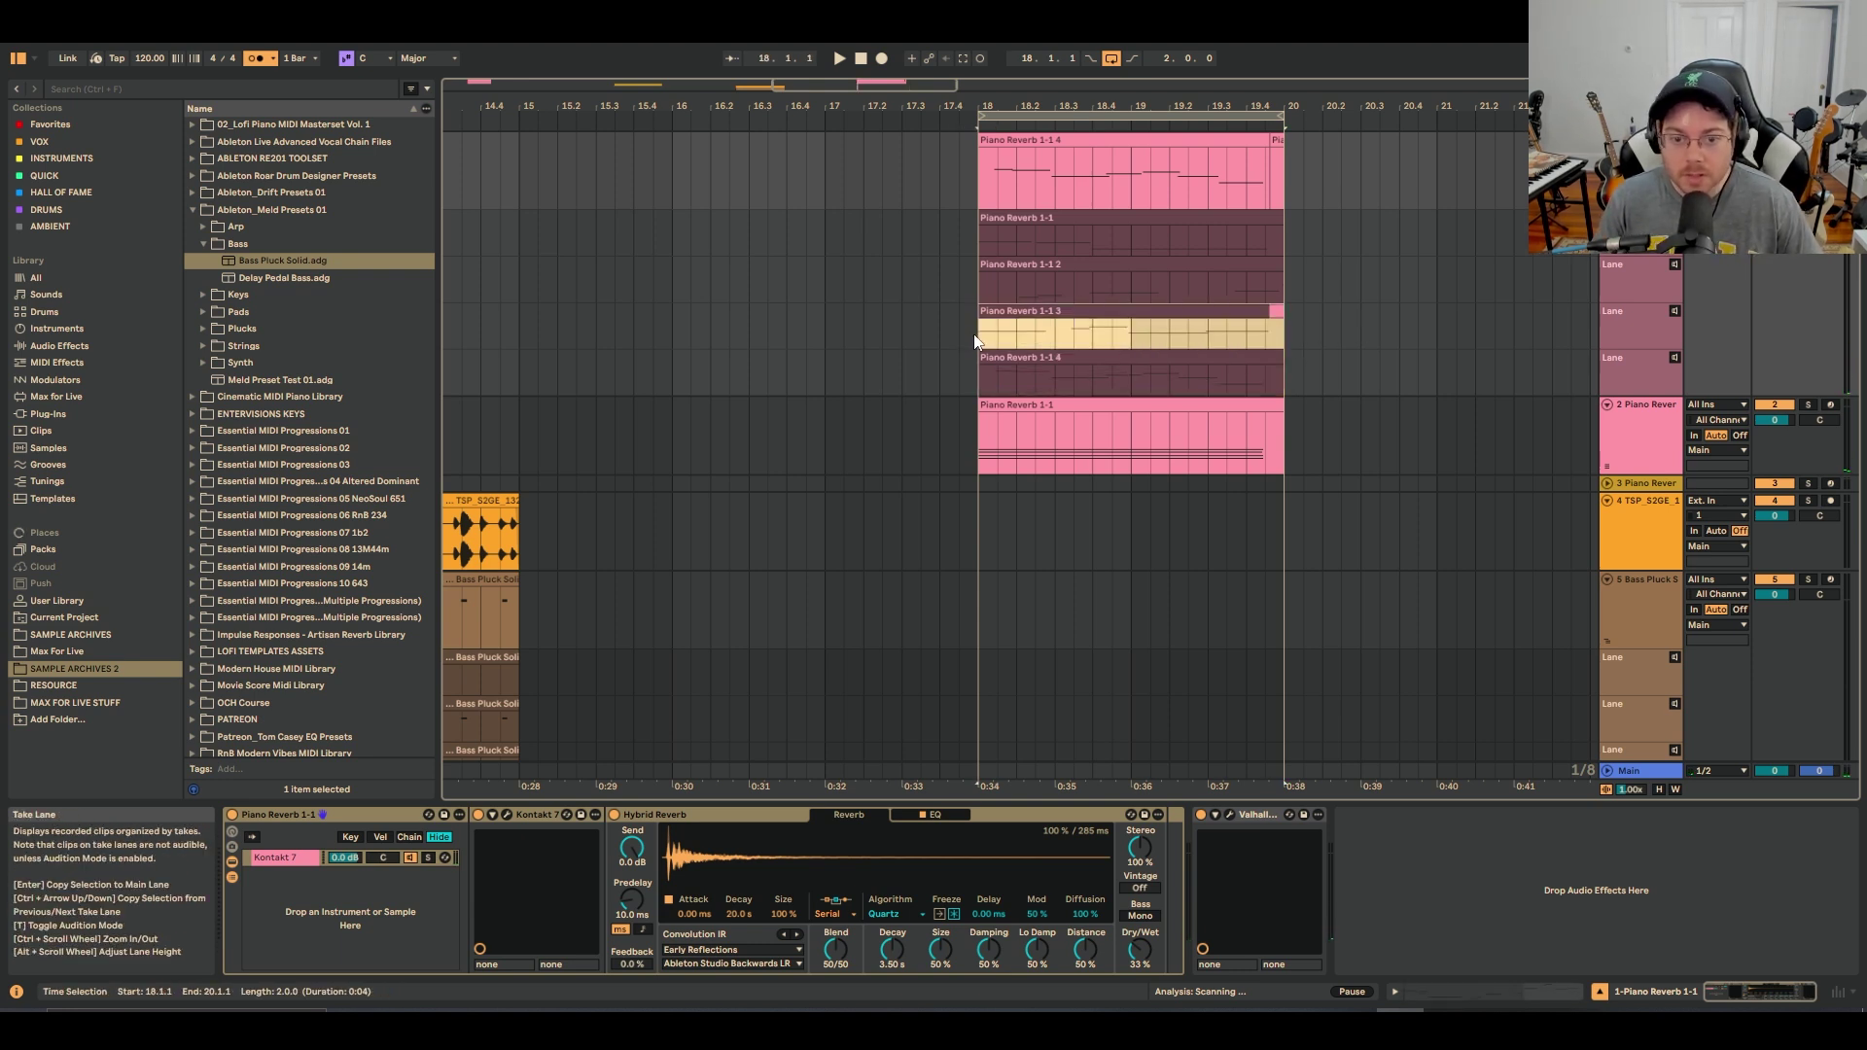
click(1050, 251)
click(1074, 287)
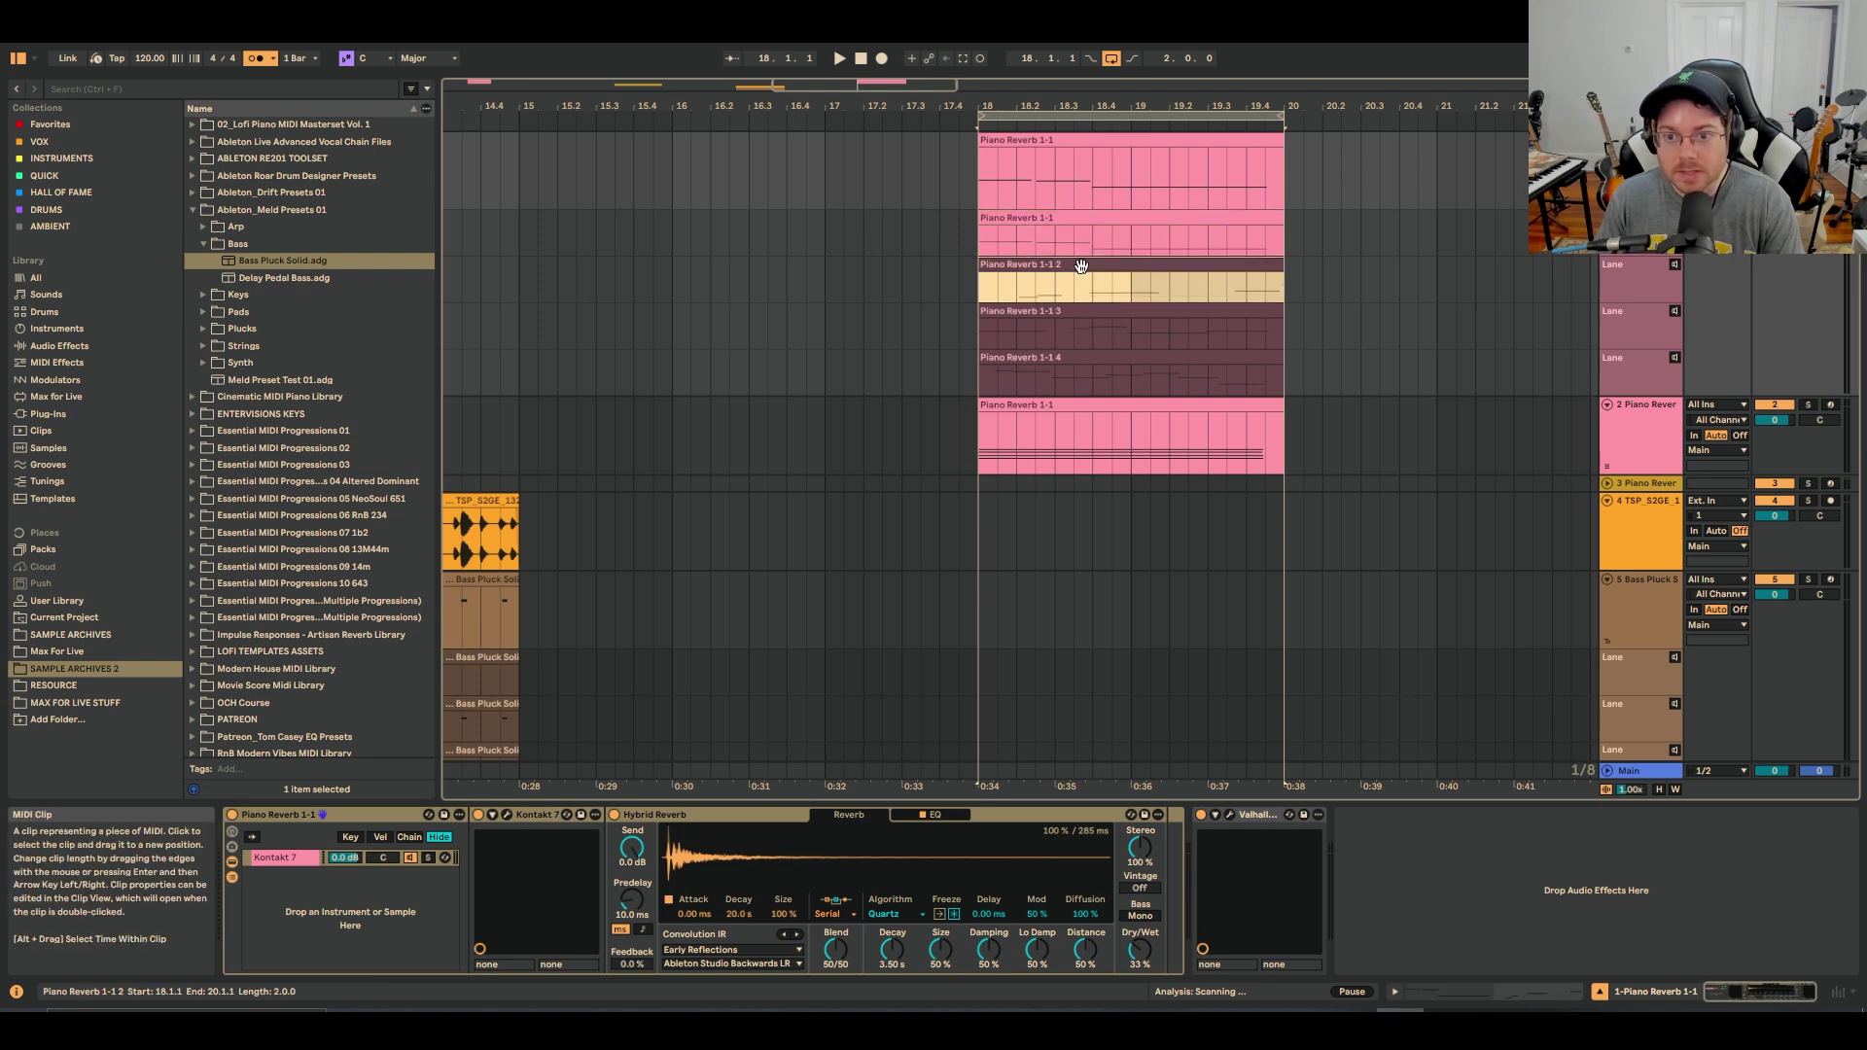
click(1085, 328)
key(Return)
click(1088, 357)
key(Return)
click(1097, 309)
key(Return)
Consolidate the time of the first piano track's main-lane clip to a new scene
click(1125, 139)
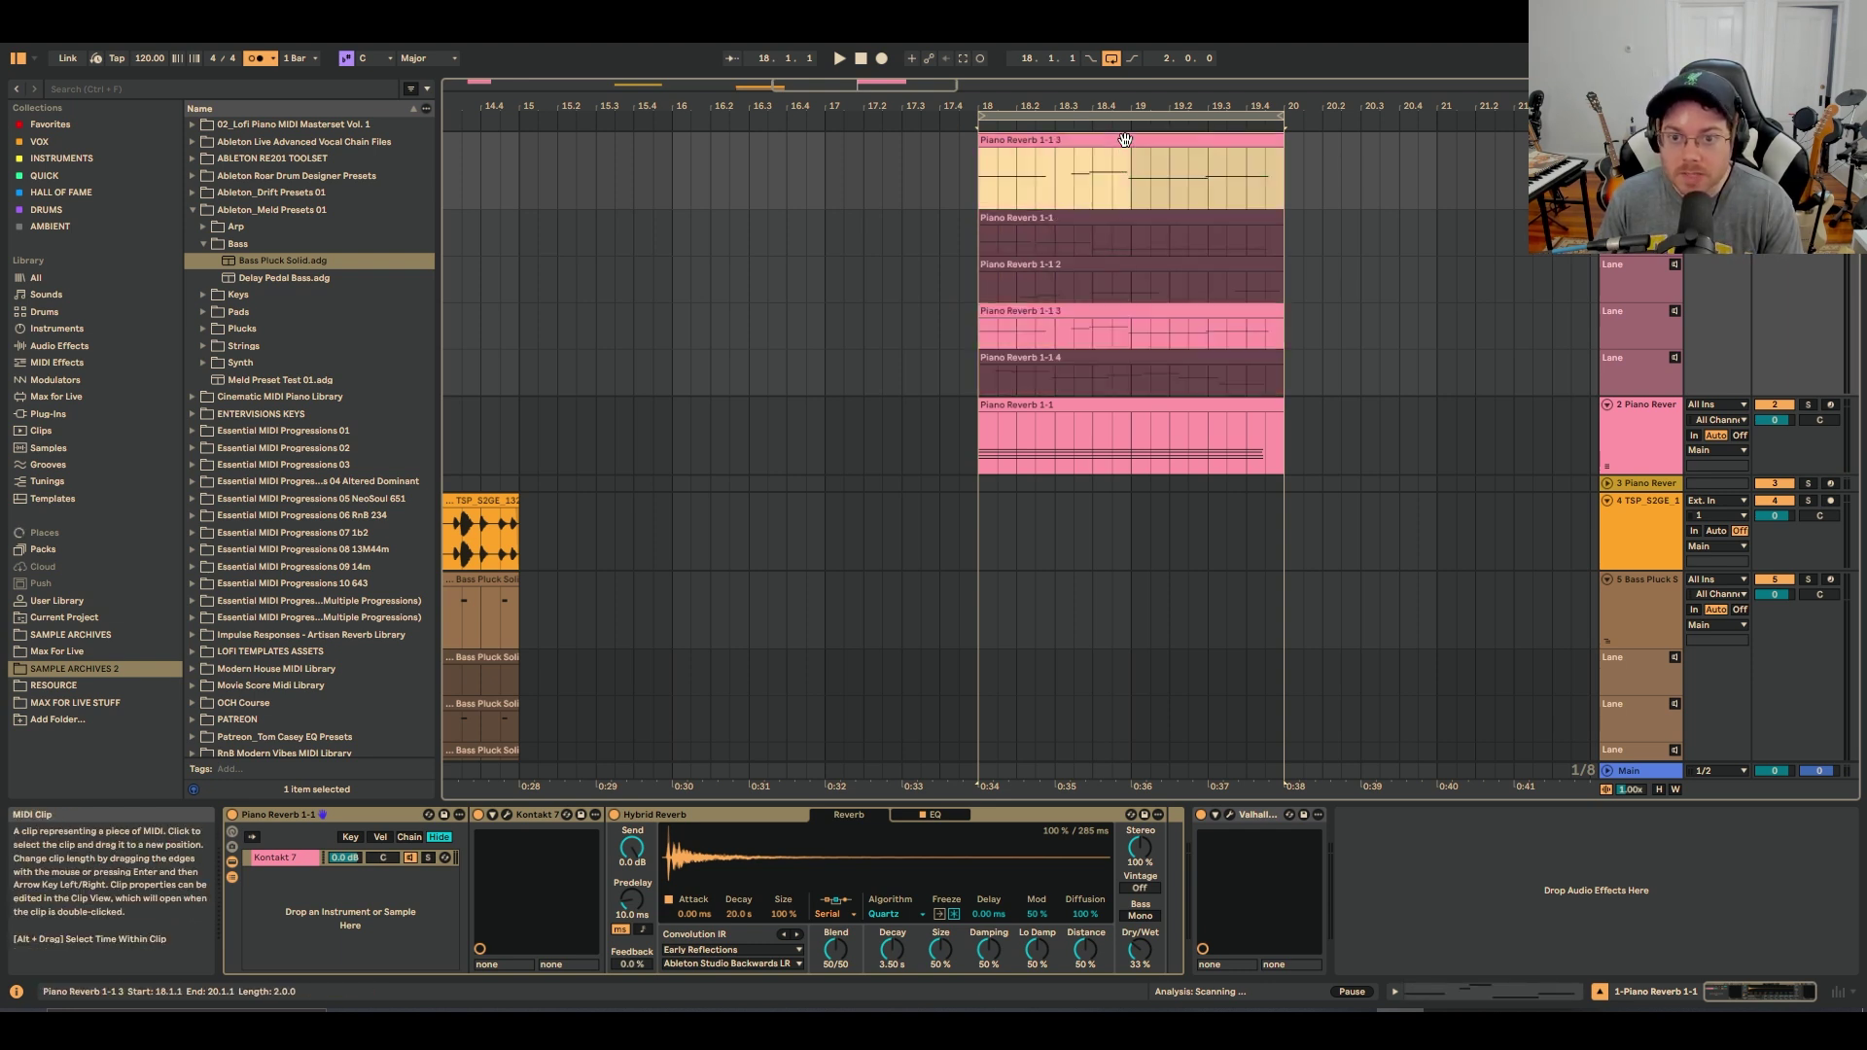
right_click(1125, 142)
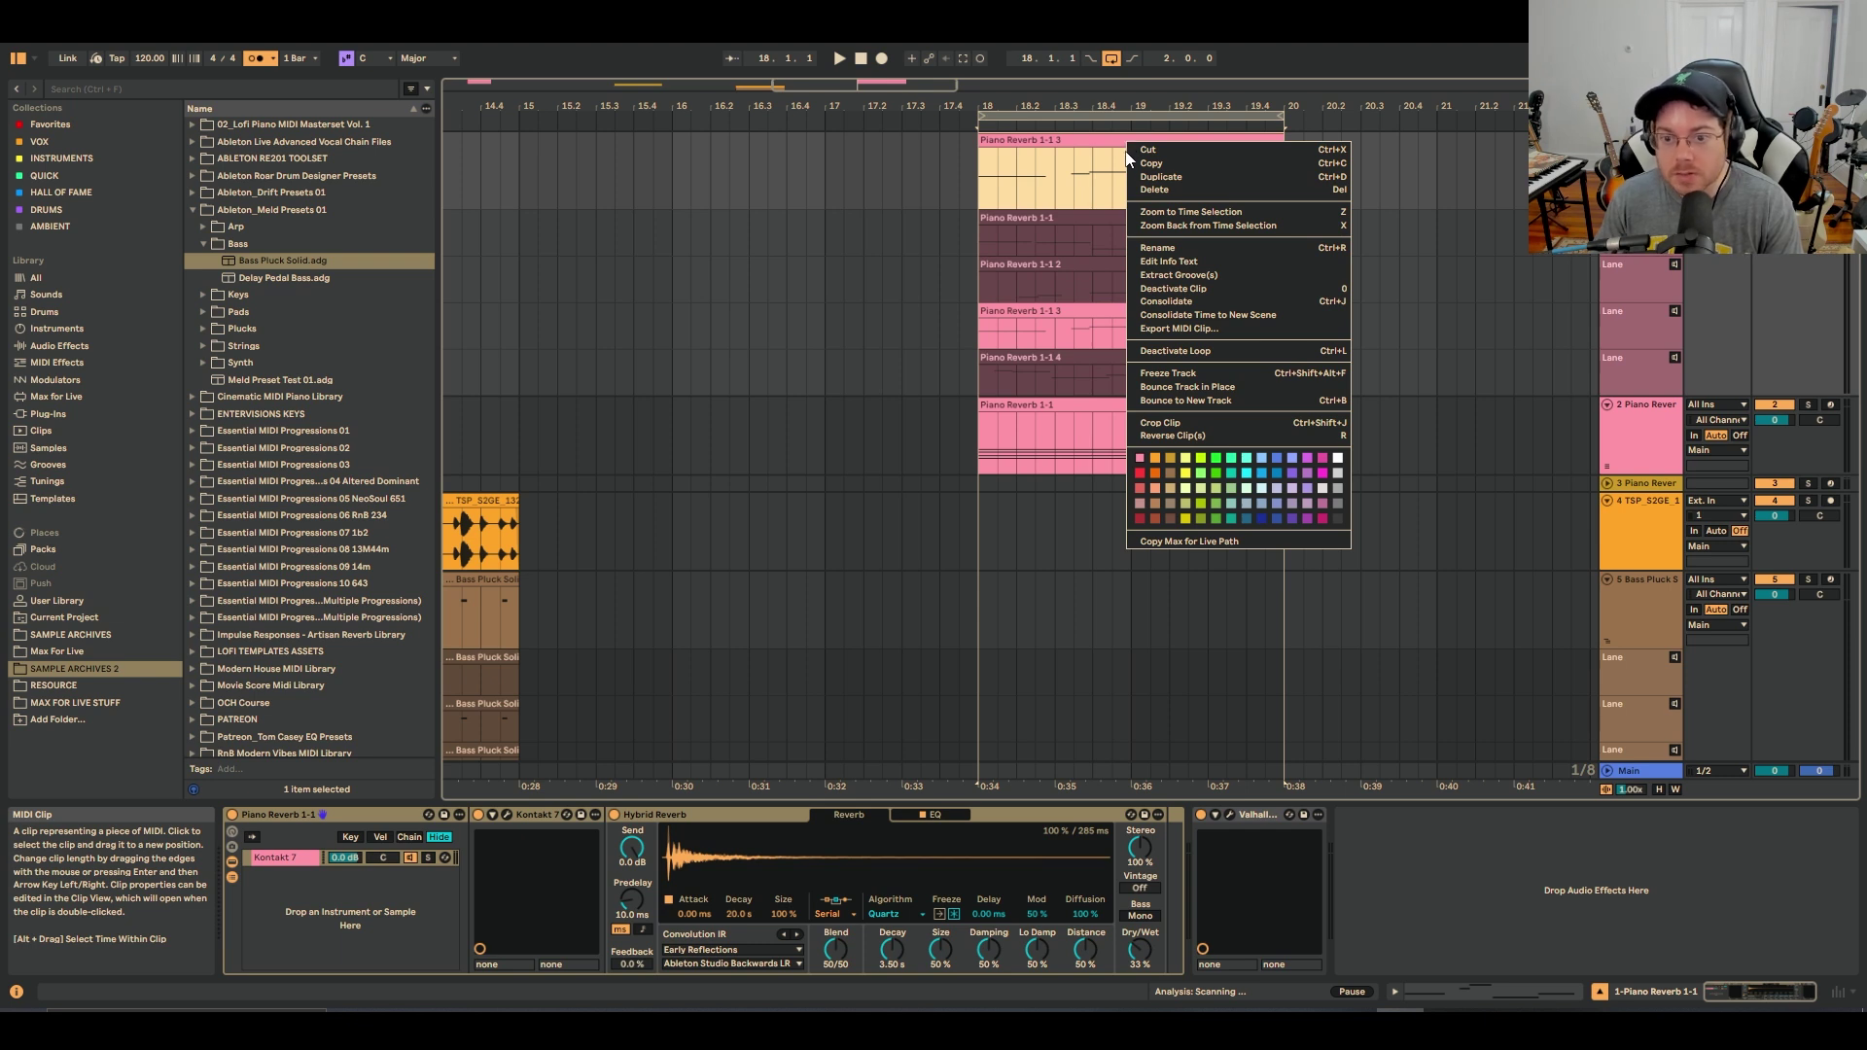
click(1165, 315)
Check the consolidated clips of both Piano Reverb tracks in Session View, examining the notes of the first track's clip
key(Tab)
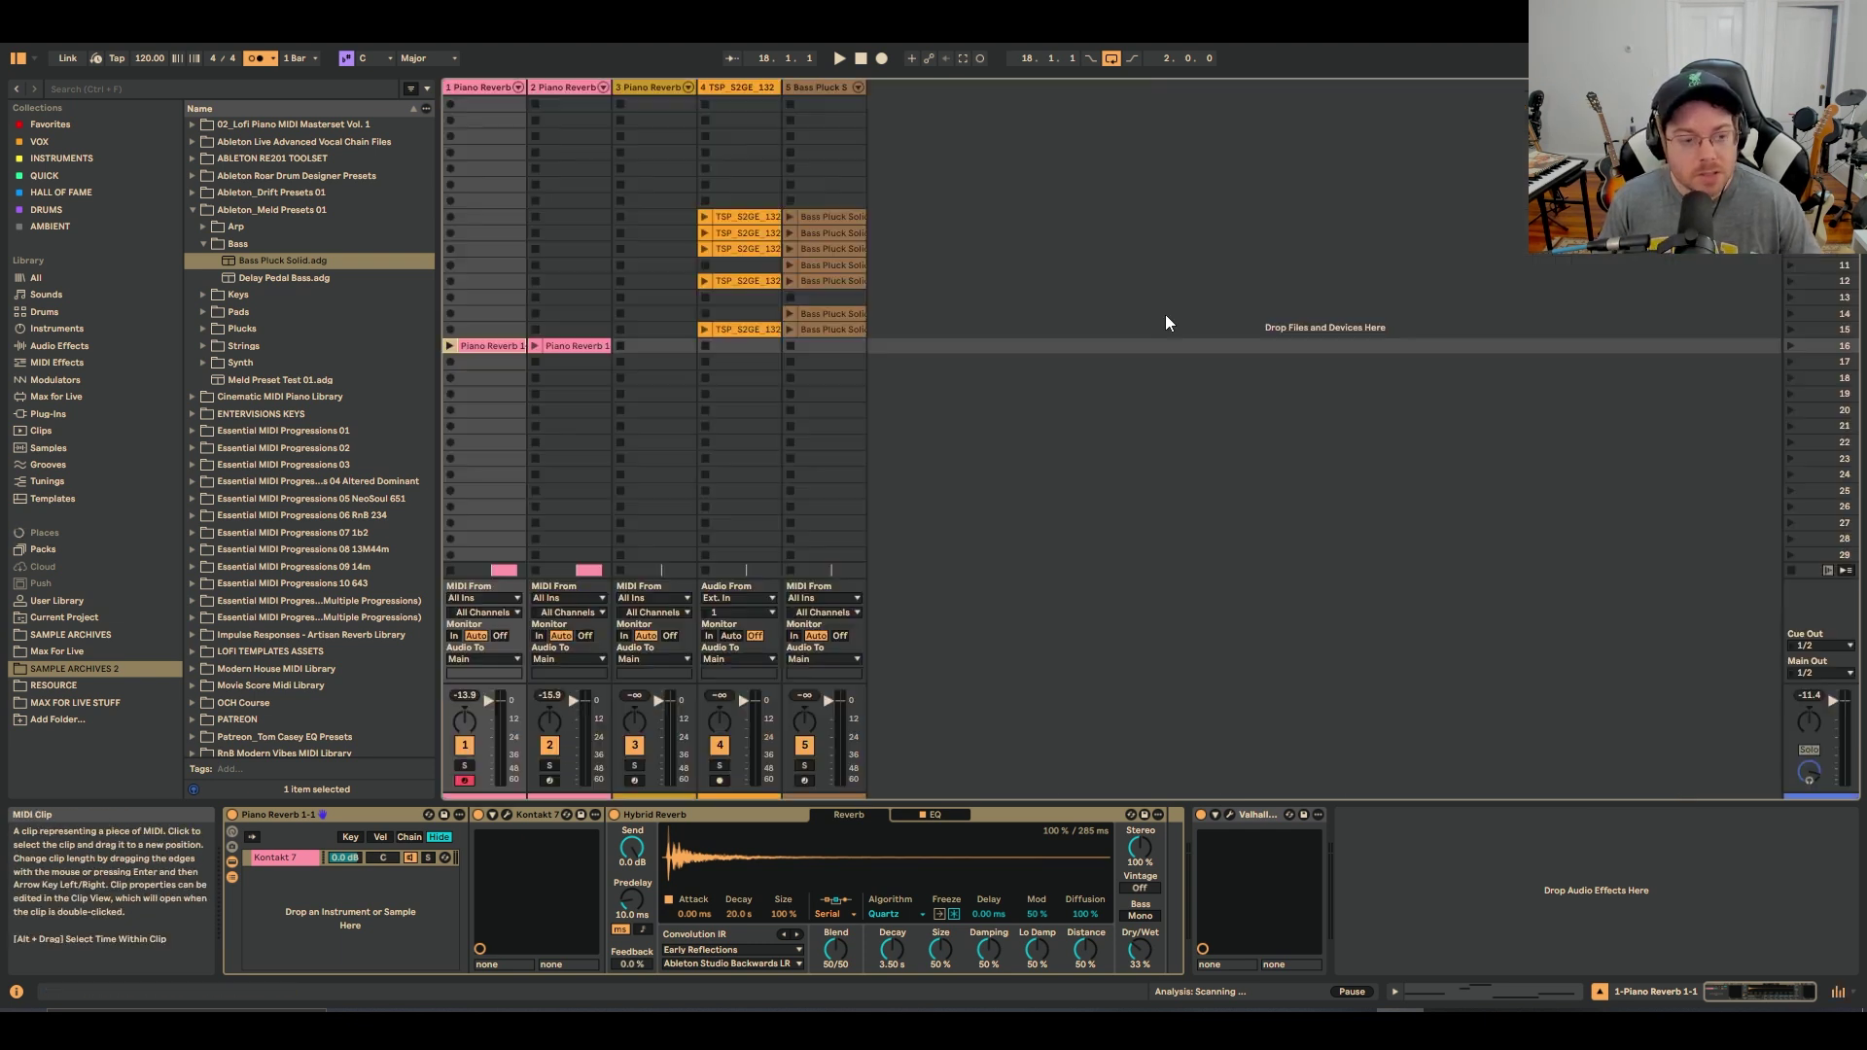
double_click(498, 346)
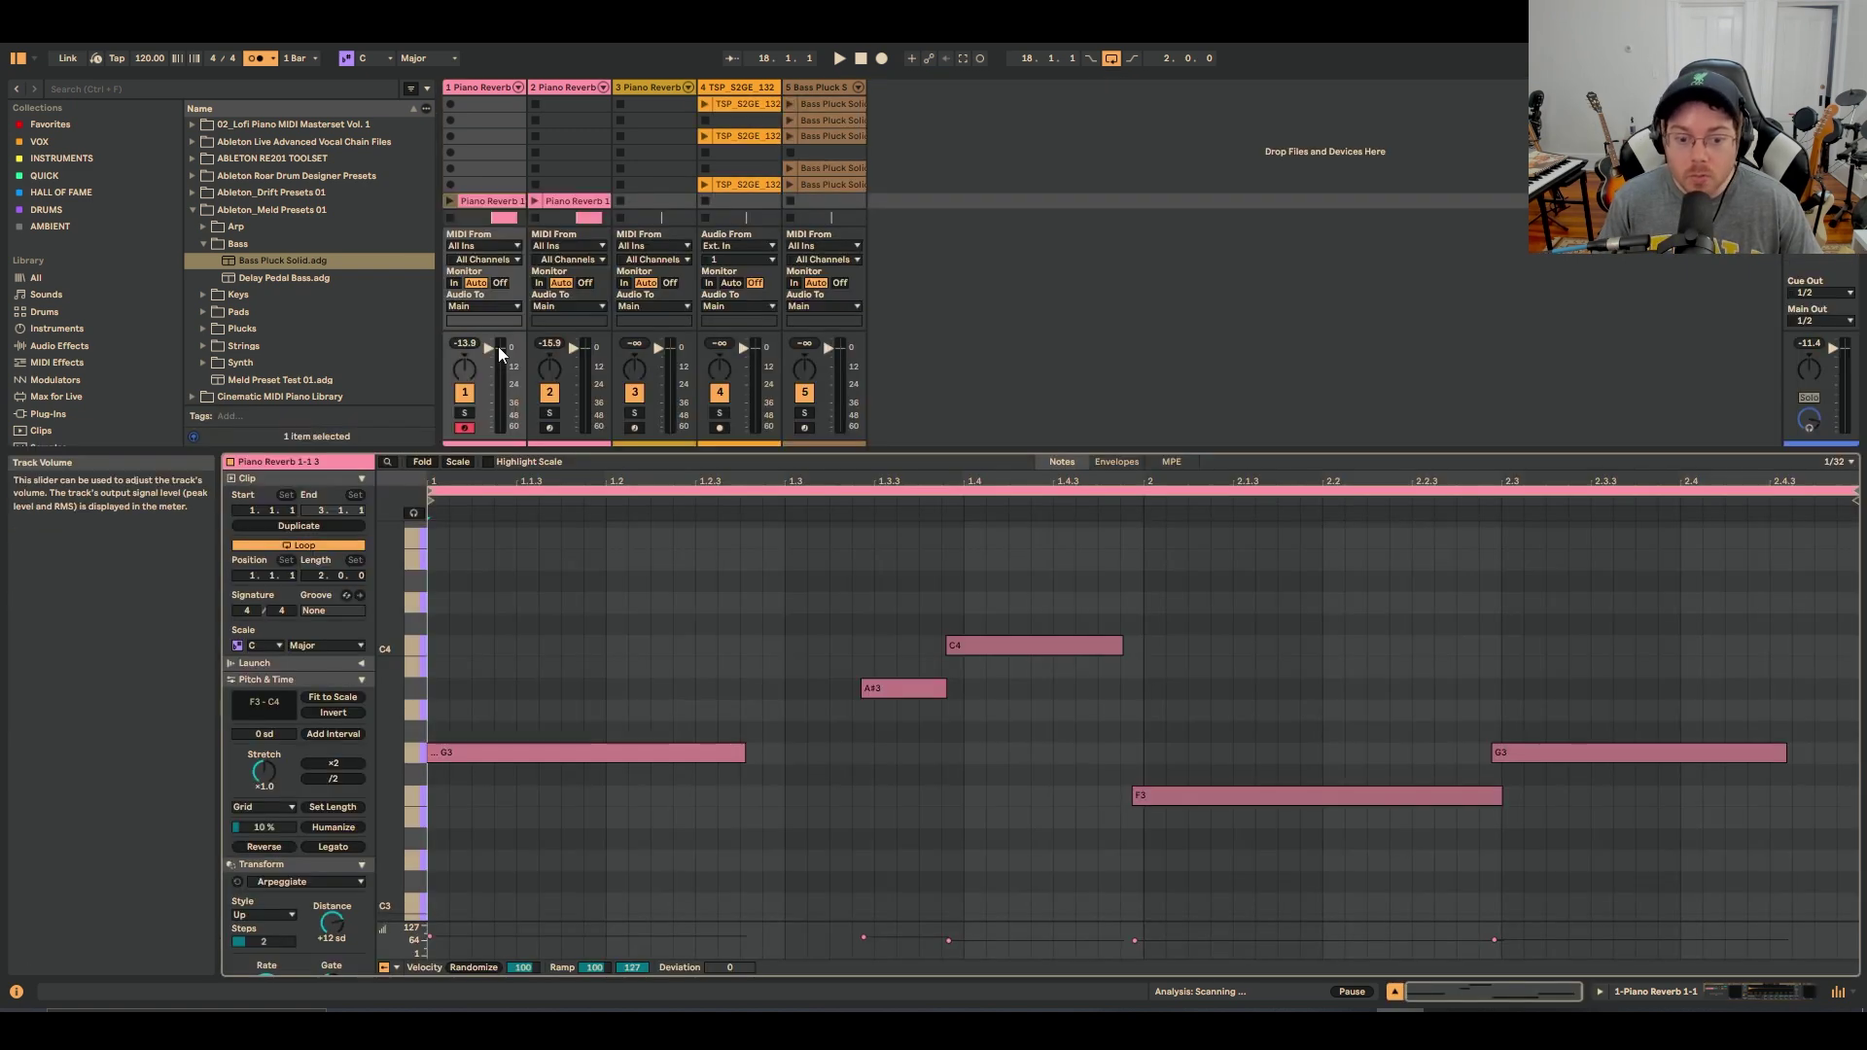
click(572, 201)
key(shift+Tab)
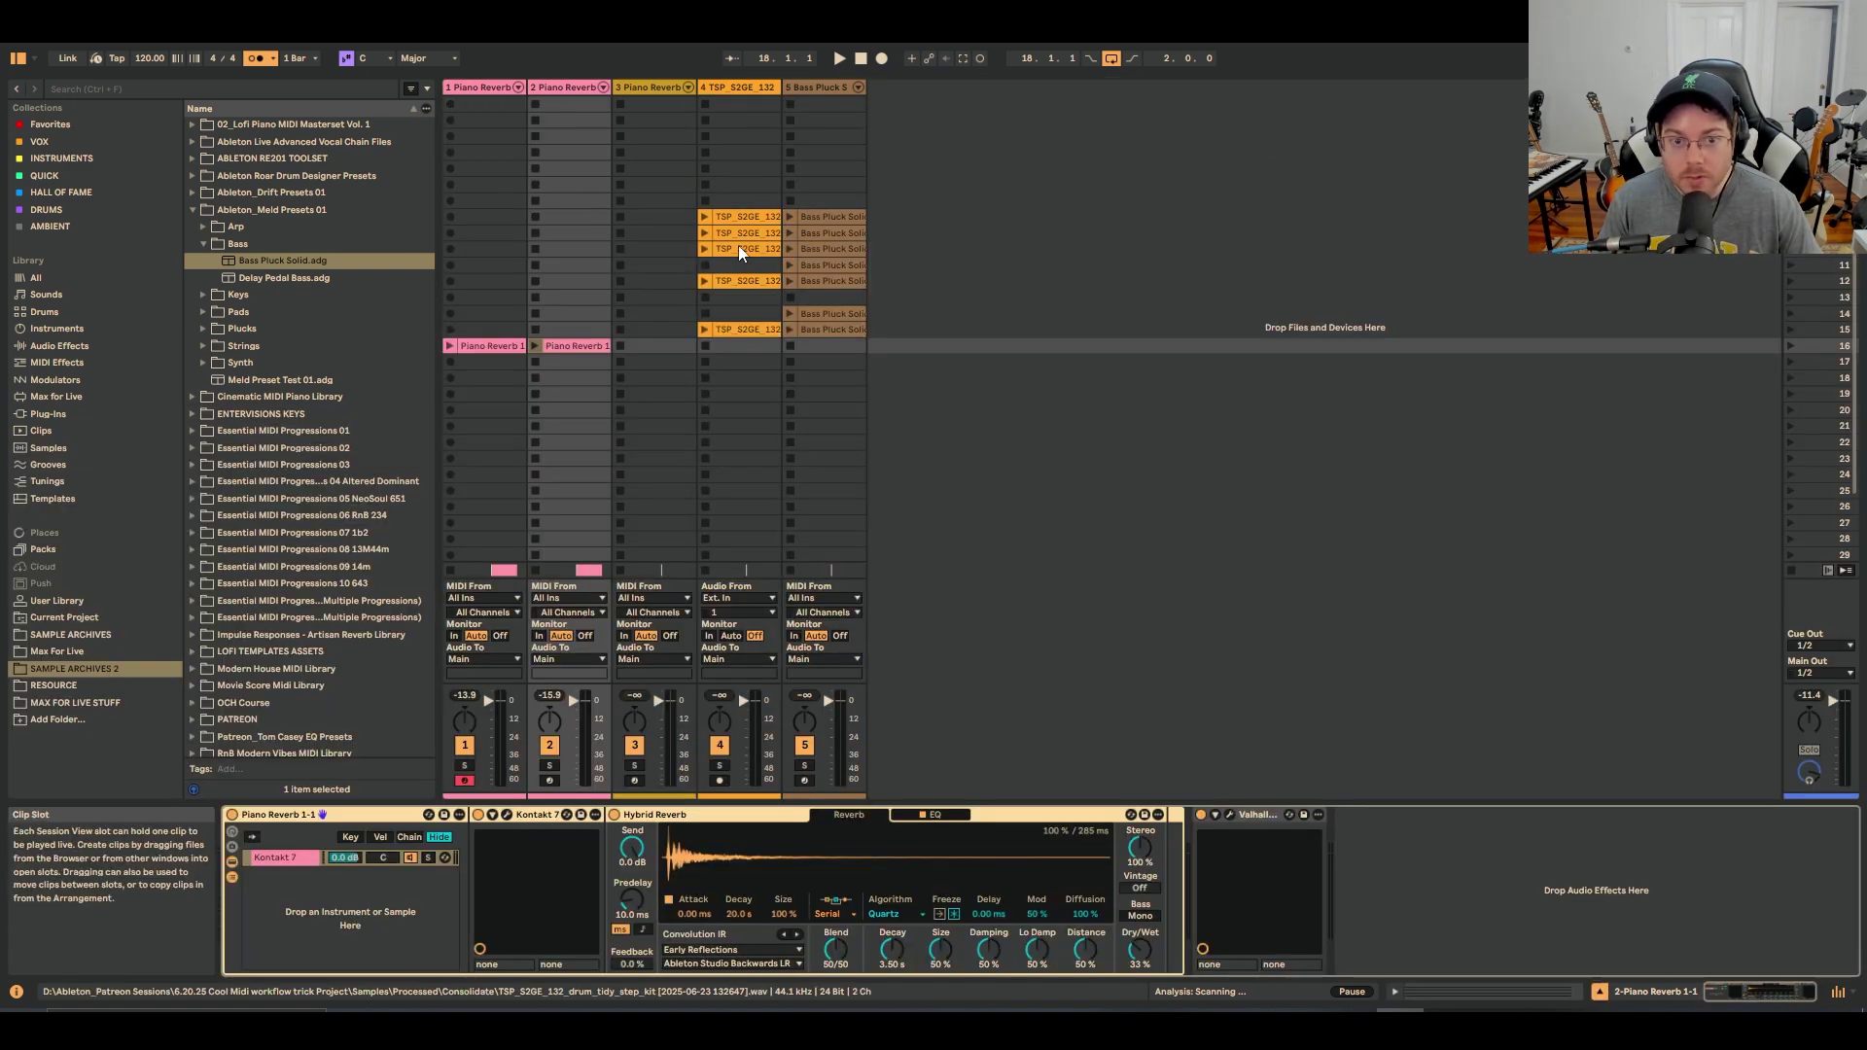
Compare the Session View scenes with the piano takes in Arrangement View and look over the whole arrangement
key(Tab)
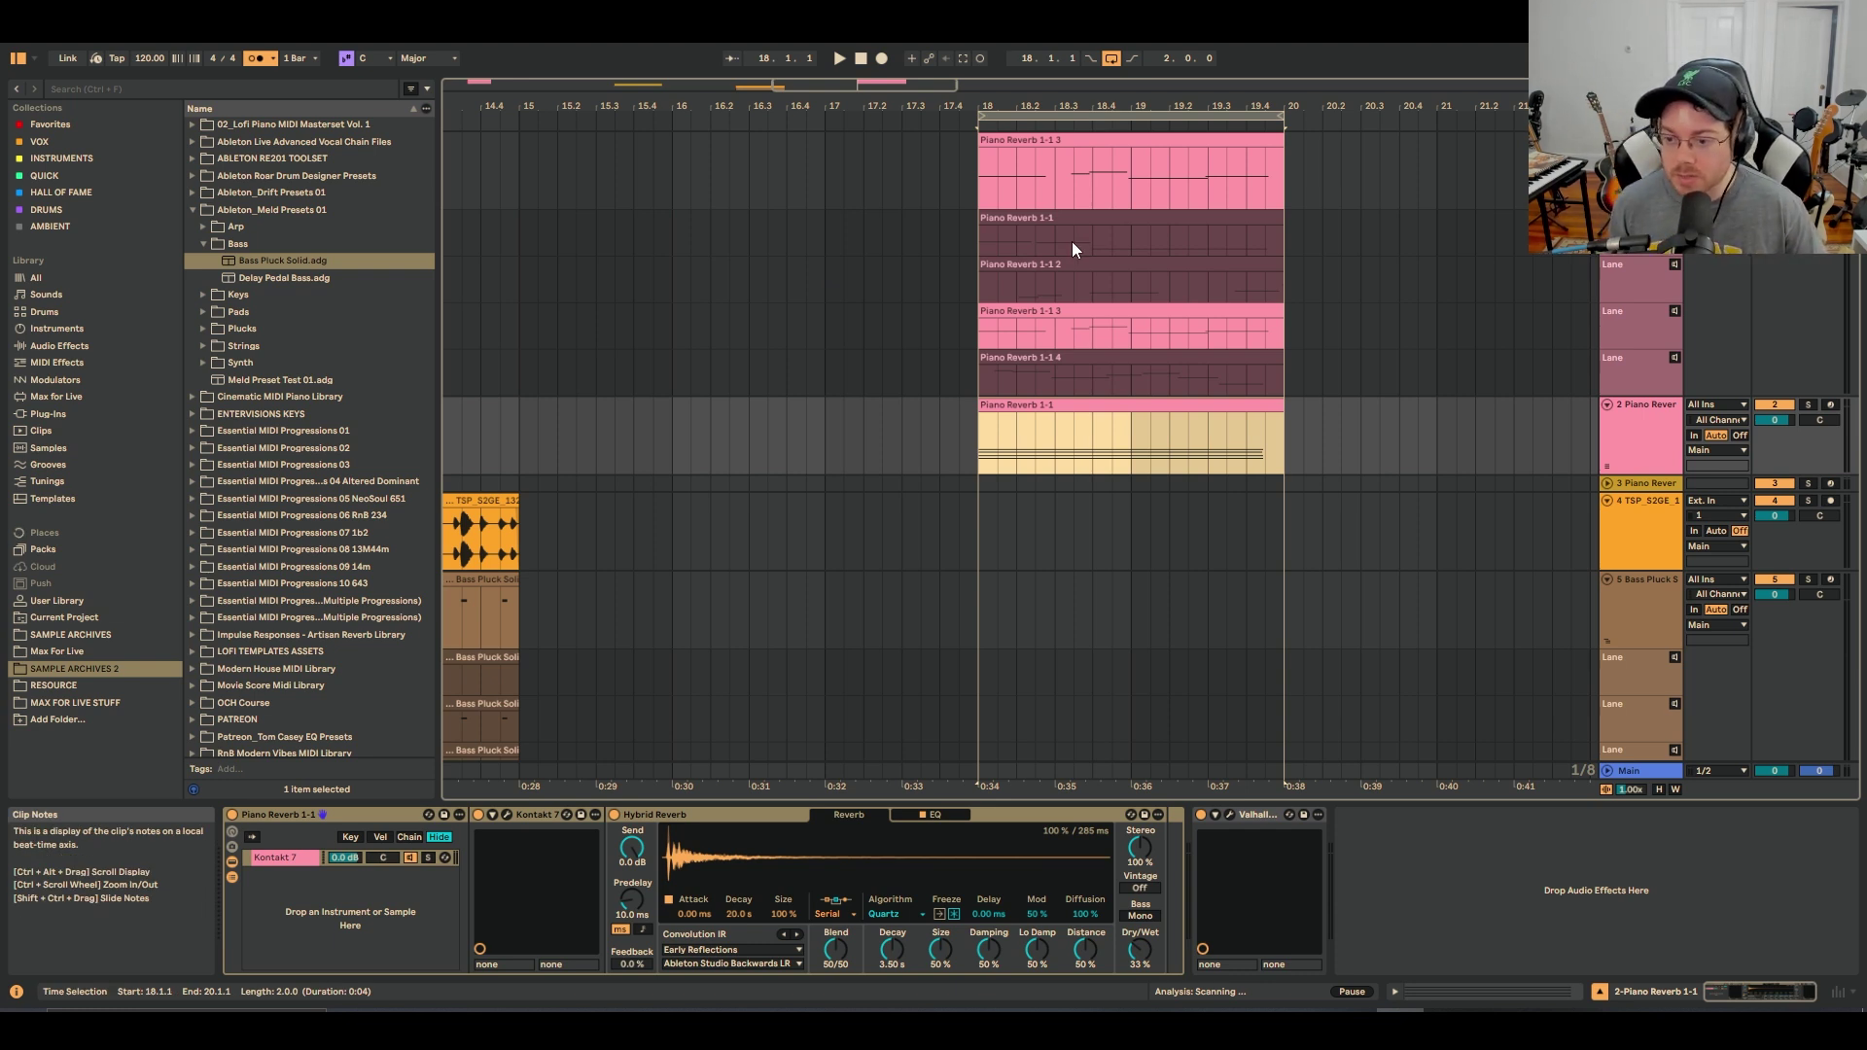
key(Tab)
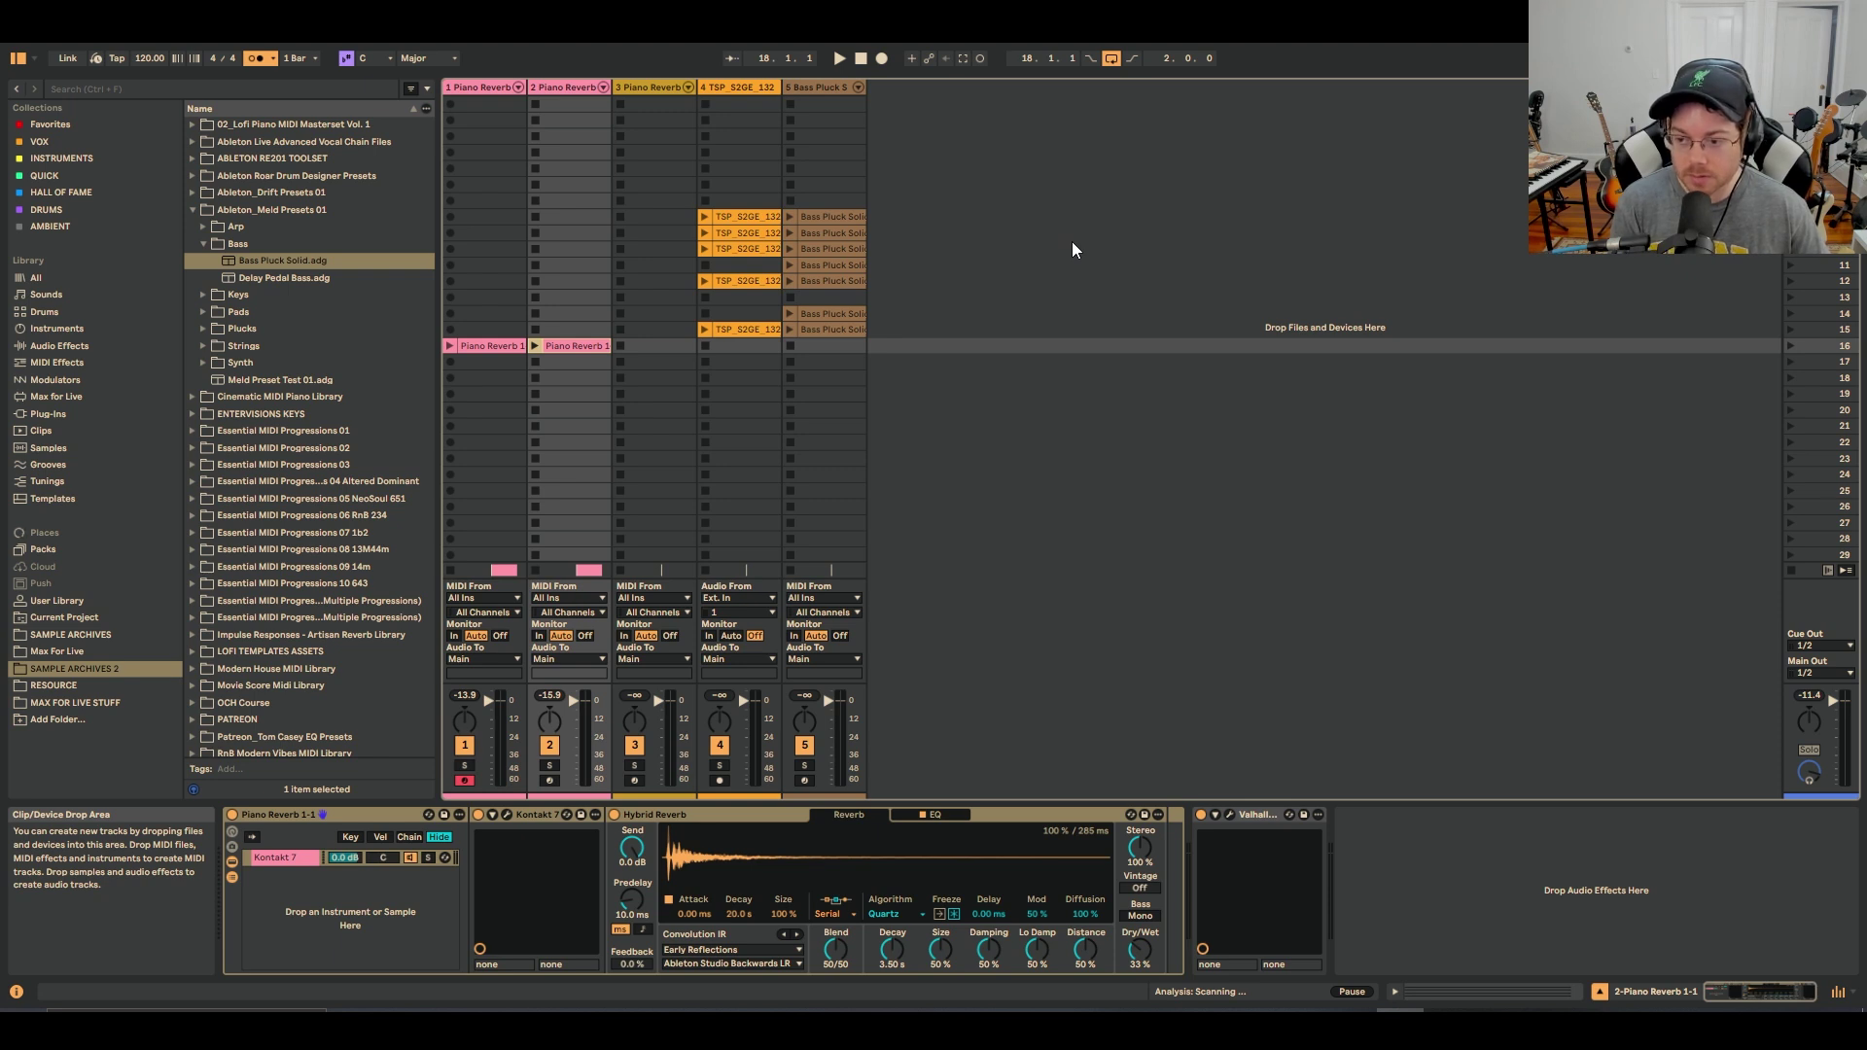
key(Tab)
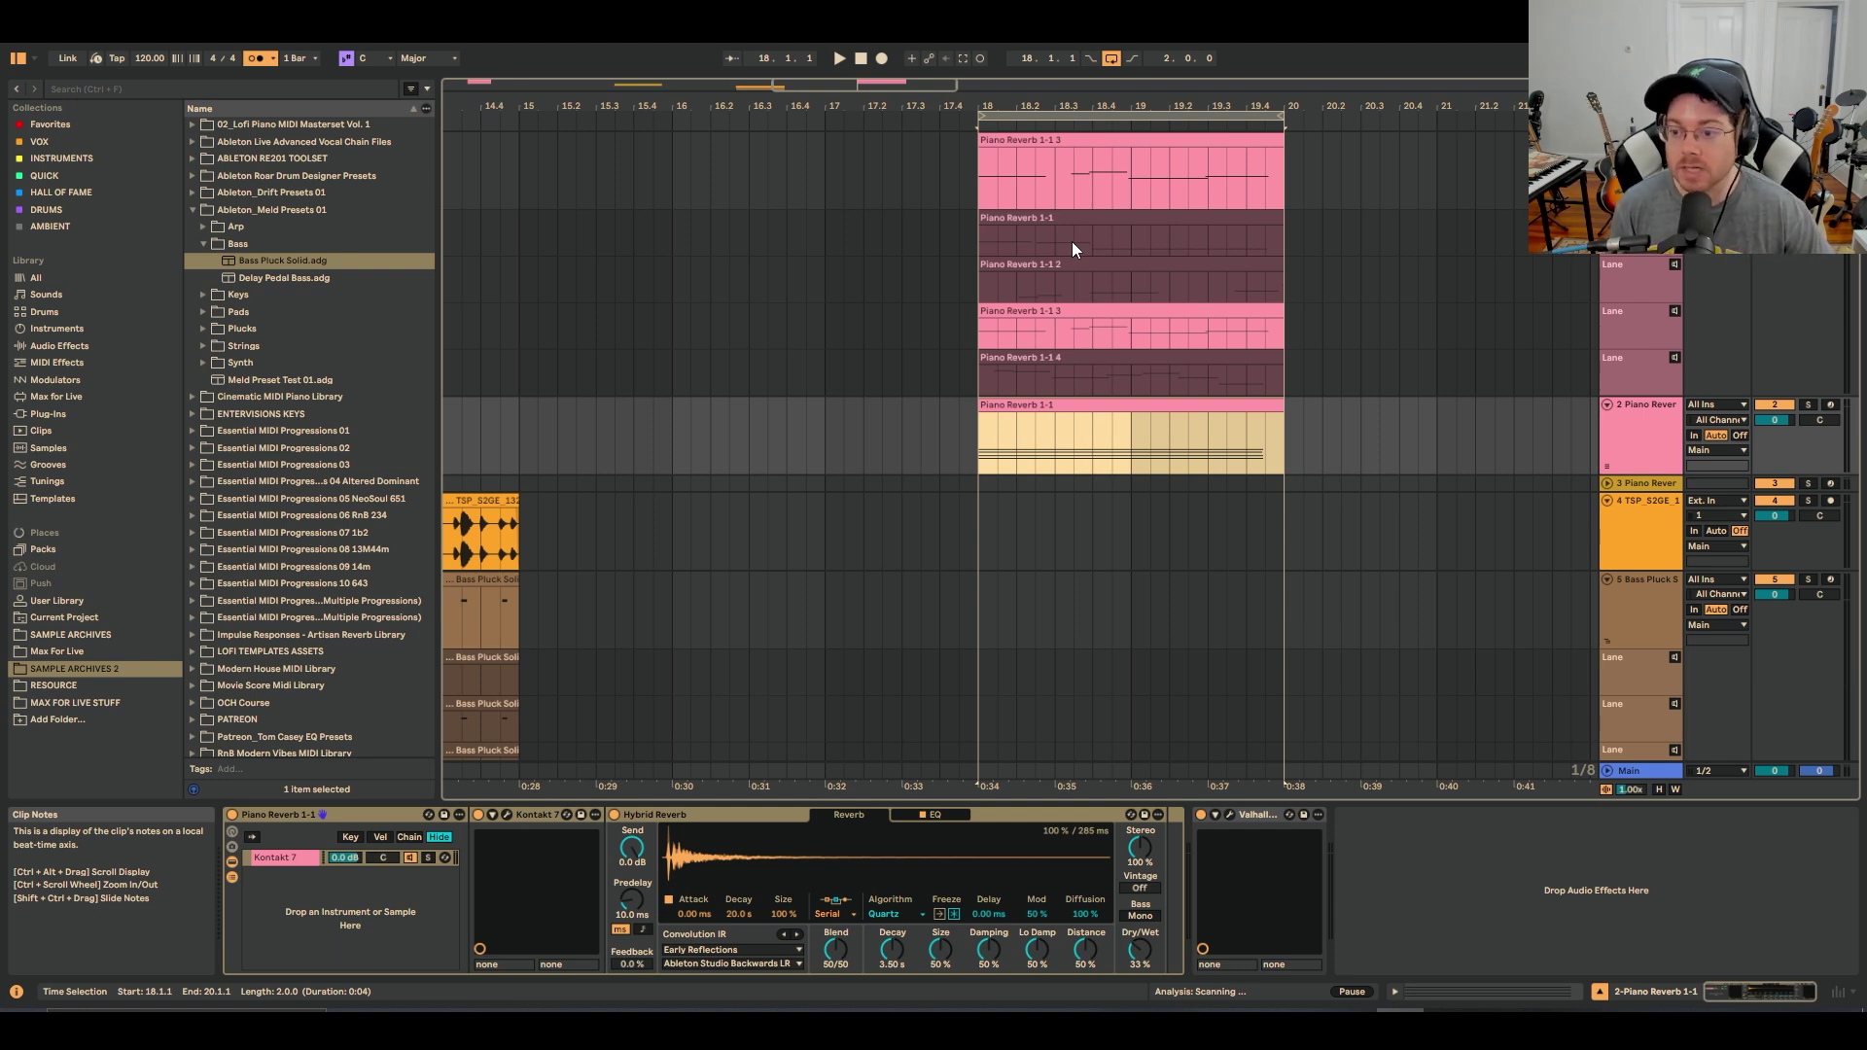
key(Tab)
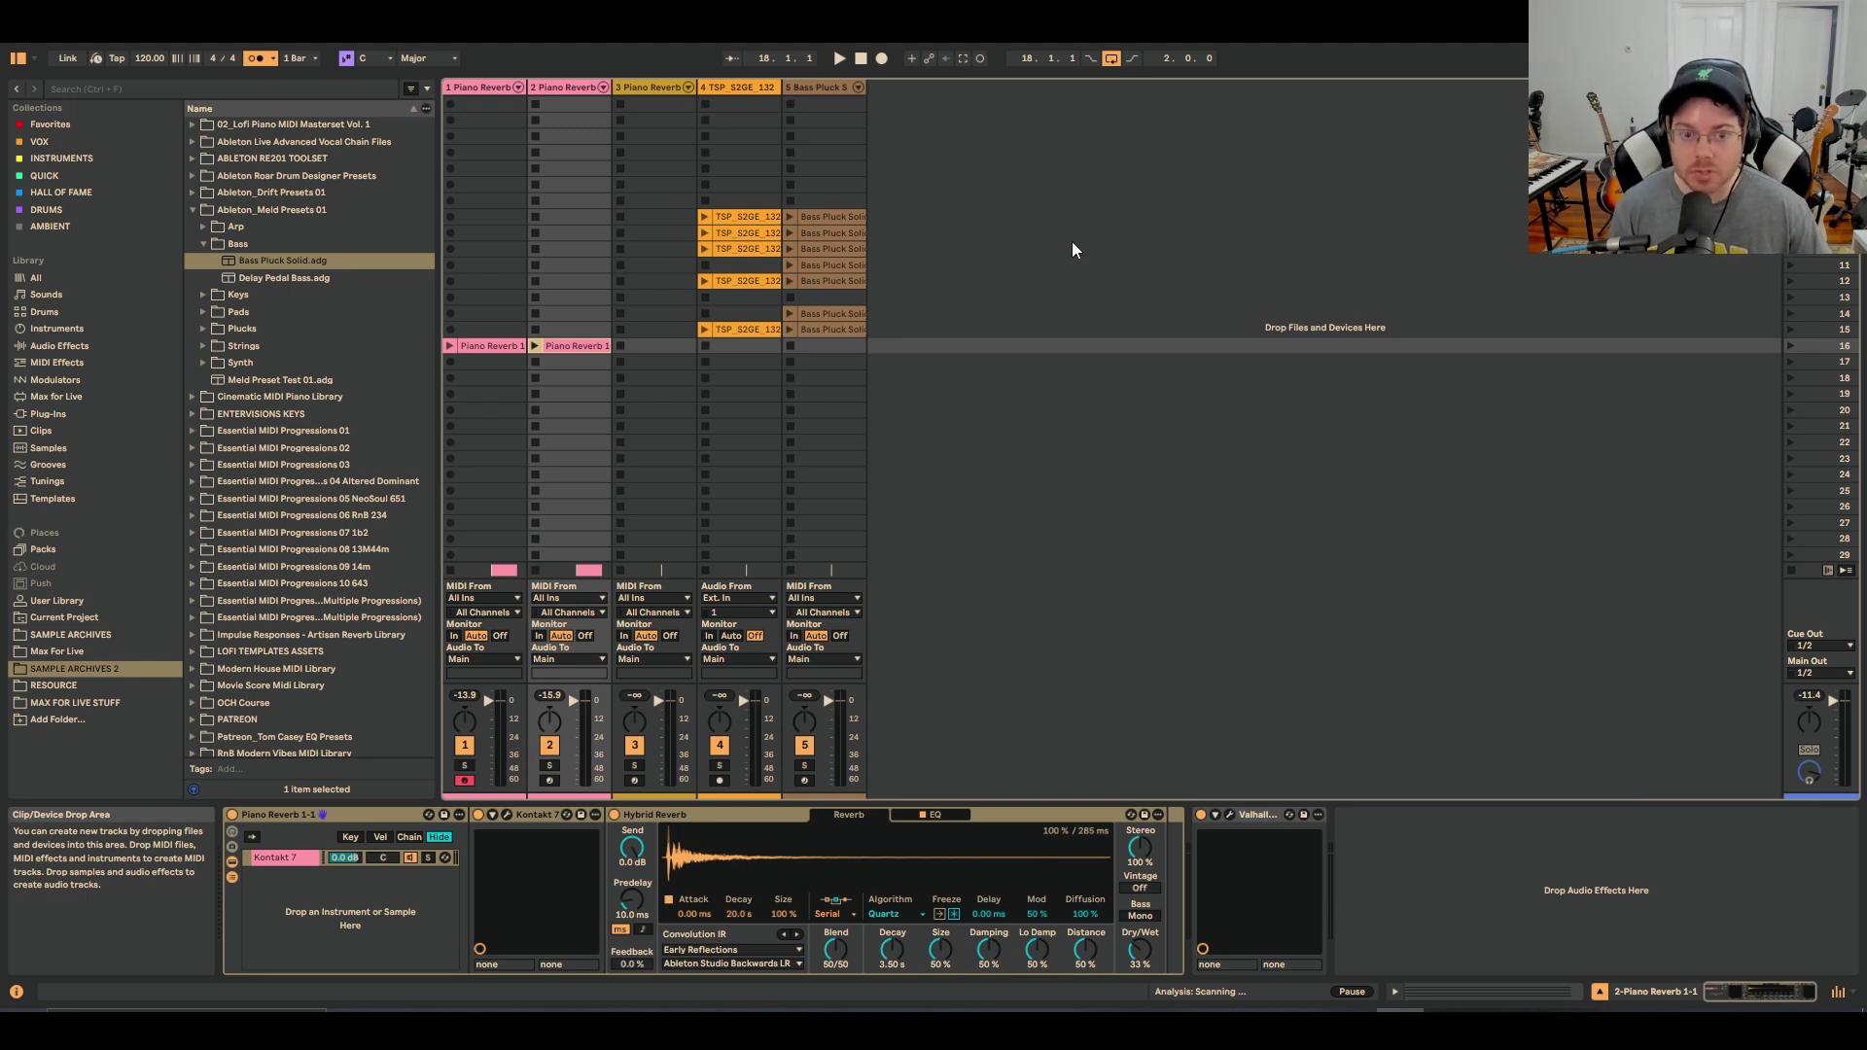
key(Tab)
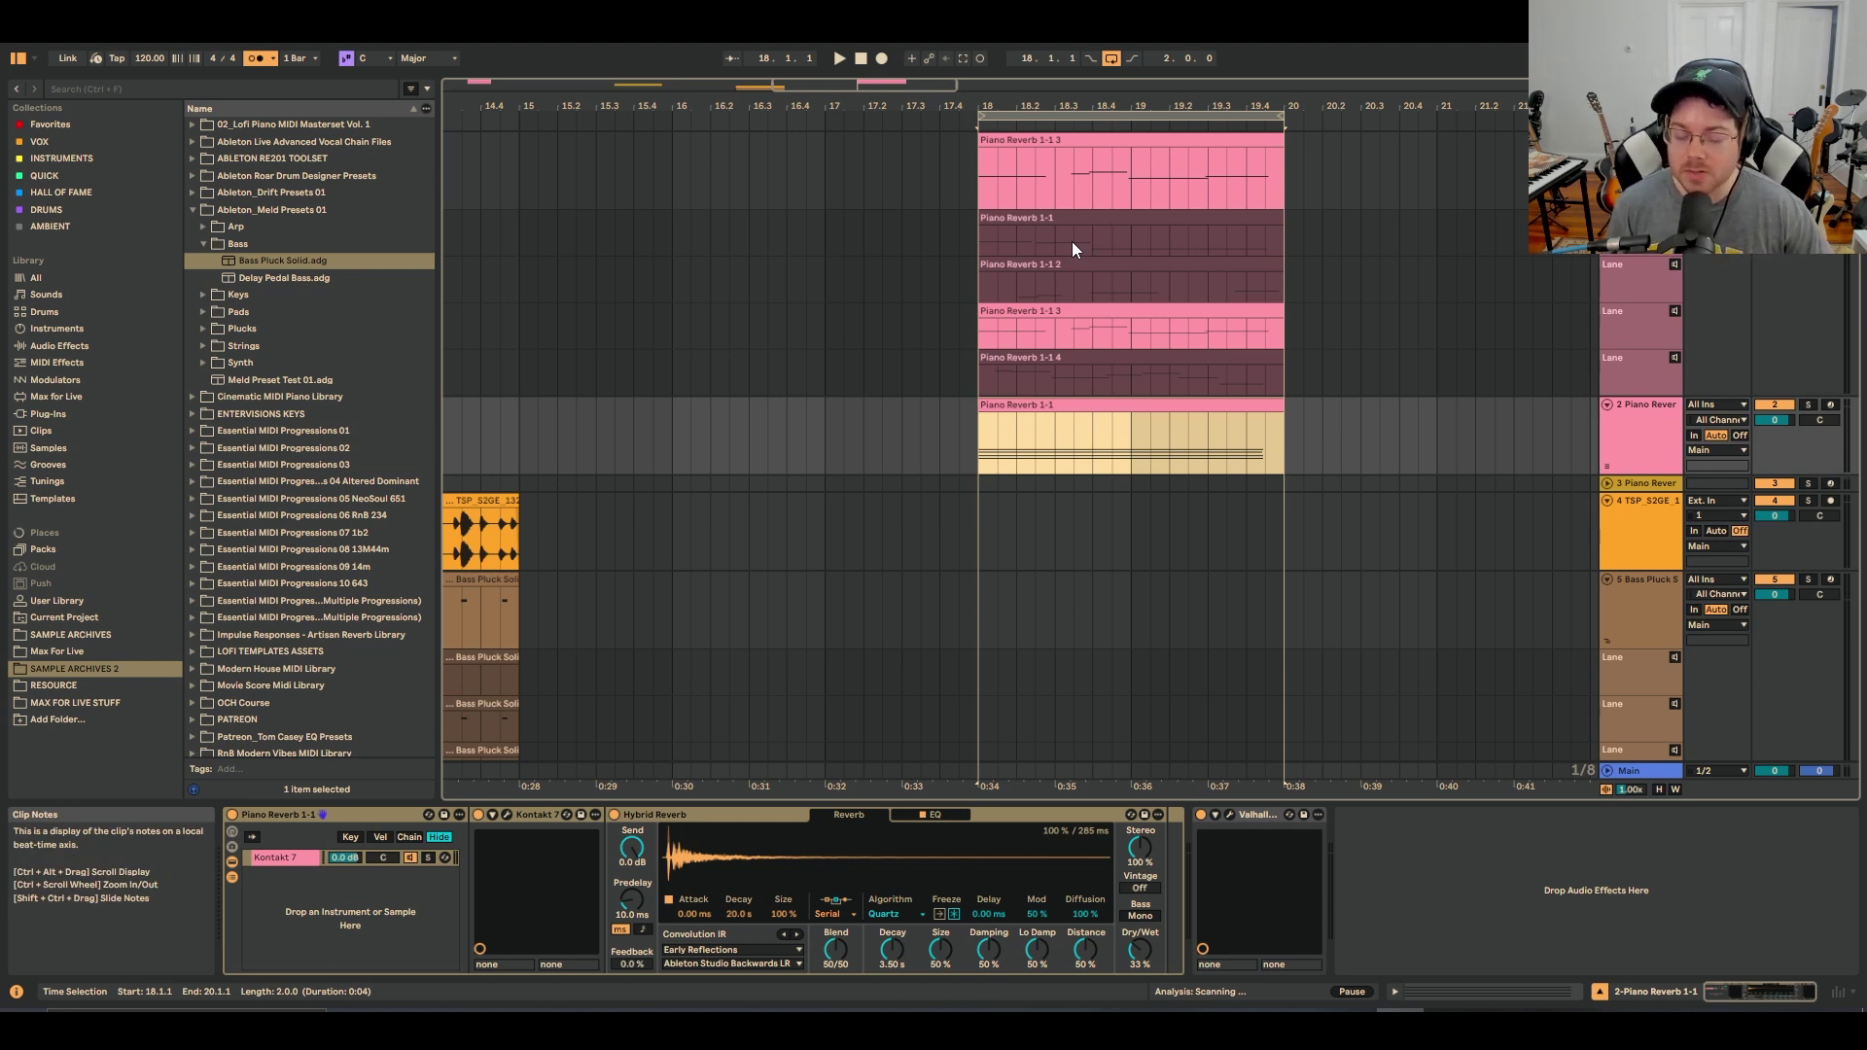
click(1371, 300)
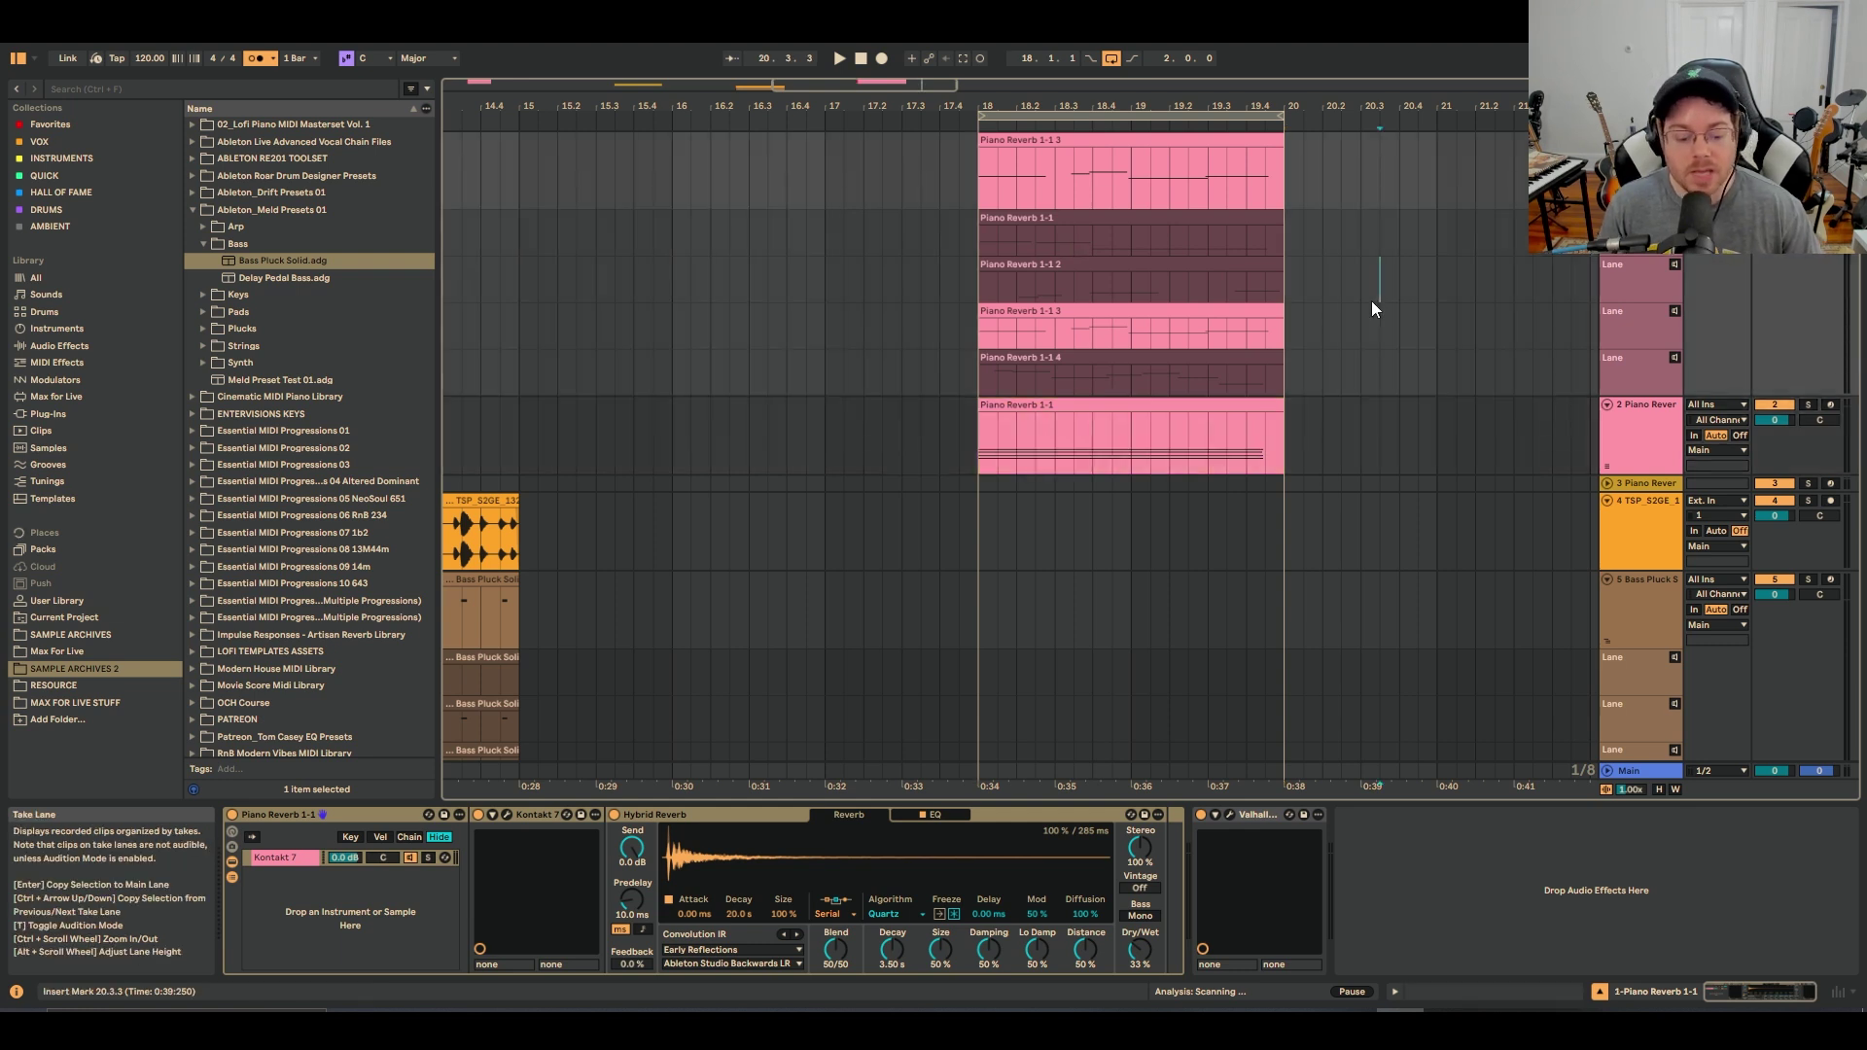
scroll(1370, 300, down, 5)
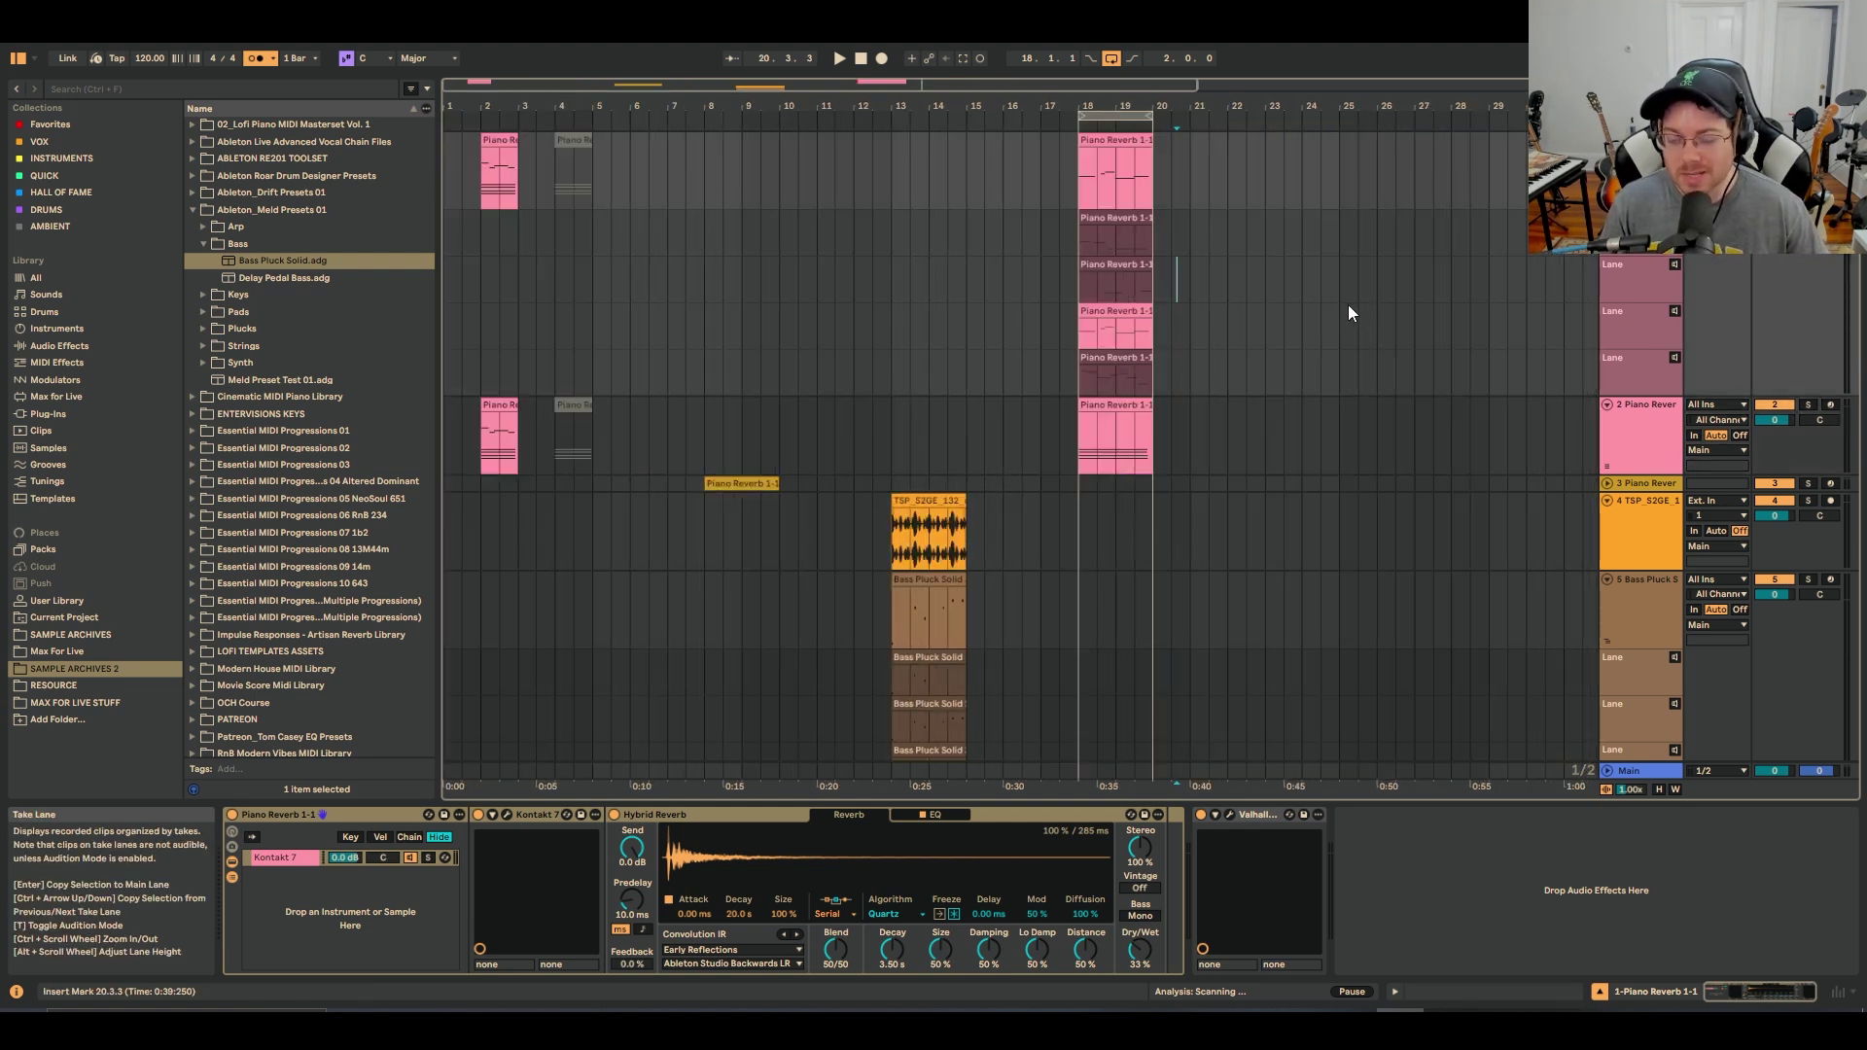